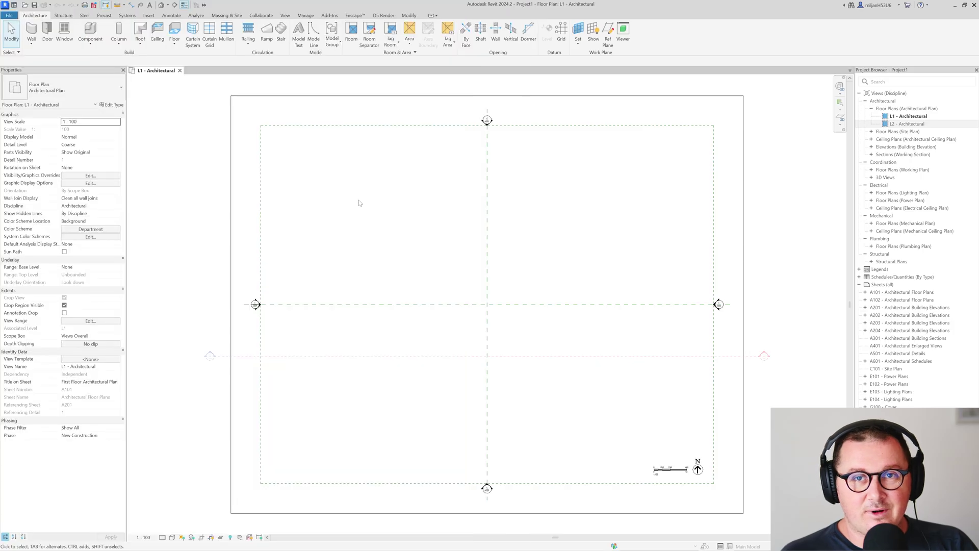
Start a footprint roof on level L2 and sketch a rectangular boundary about 5900 by 11000 mm from the reference plane intersection.
{"action": "left_click", "coordinate": [143, 45]}
{"action": "left_click", "coordinate": [153, 70]}
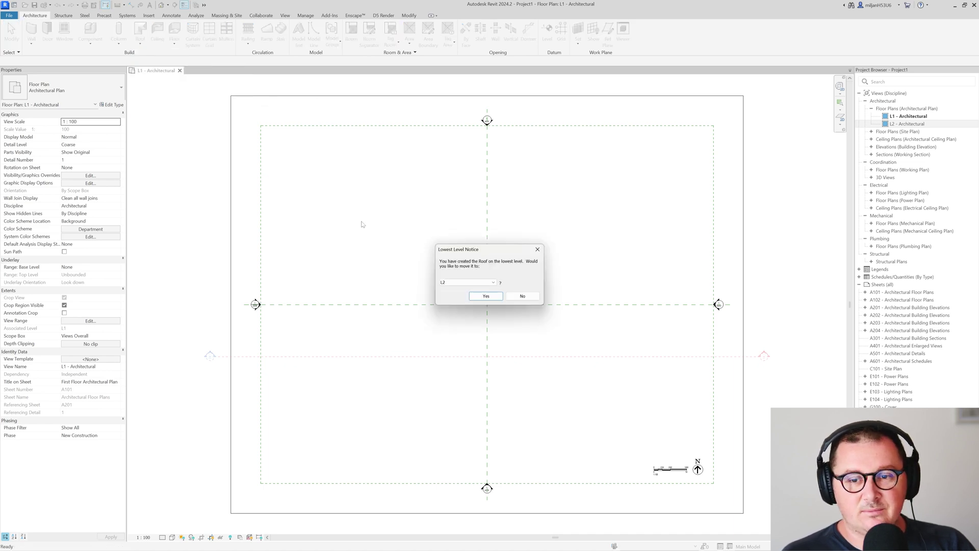
{"action": "left_click", "coordinate": [481, 297]}
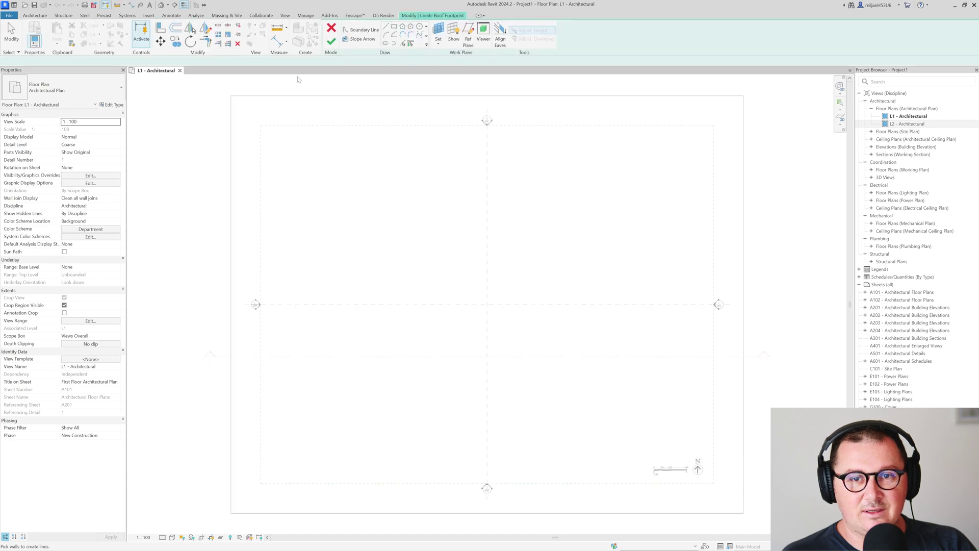
{"action": "left_click", "coordinate": [487, 305]}
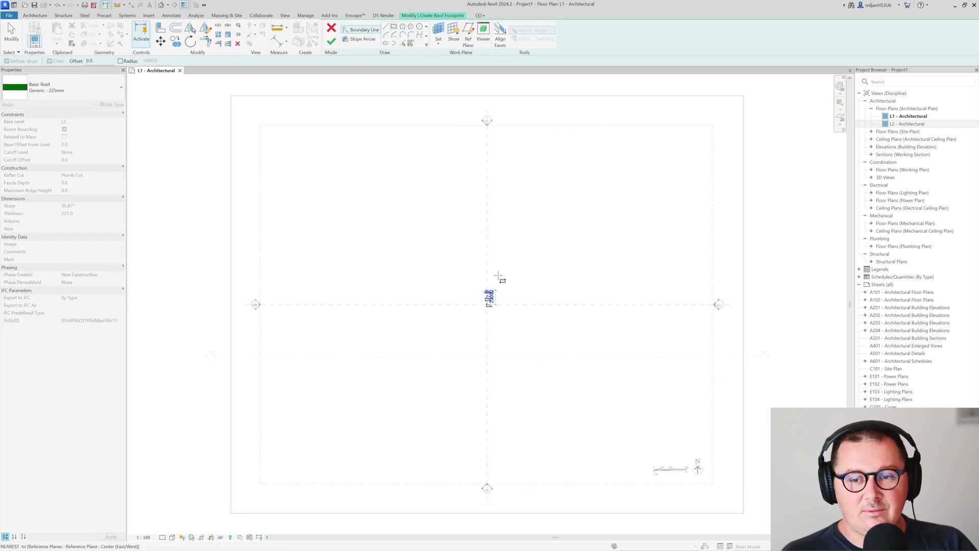
{"action": "left_click", "coordinate": [525, 233]}
{"action": "middle_click_drag", "start_coordinate": [514, 291], "coordinate": [390, 322]}
{"action": "scroll", "coordinate": [498, 292], "scroll_direction": "up", "scroll_amount": 2}
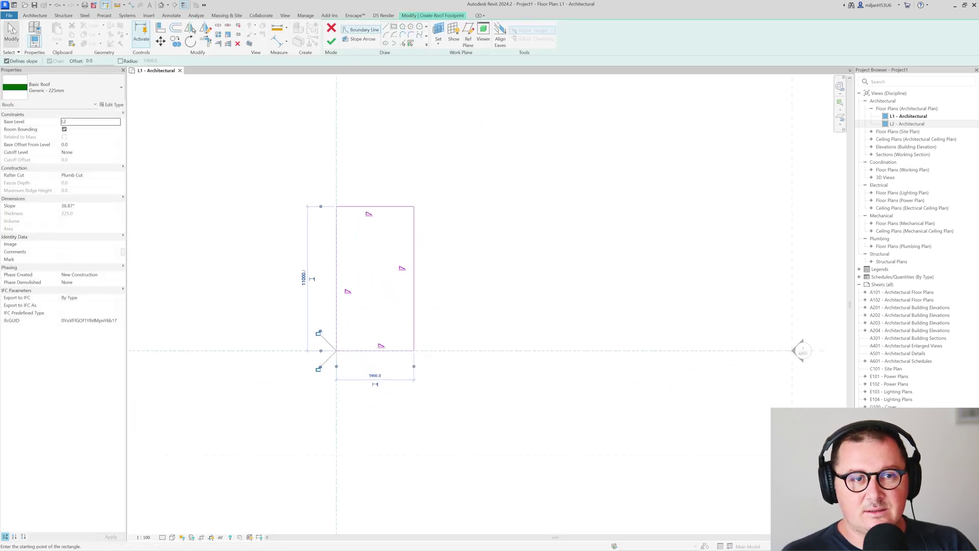
Set the roof boundary rectangle's length to 12000 mm and its width to 4500 mm.
{"action": "left_click", "coordinate": [11, 31]}
{"action": "left_click", "coordinate": [385, 207]}
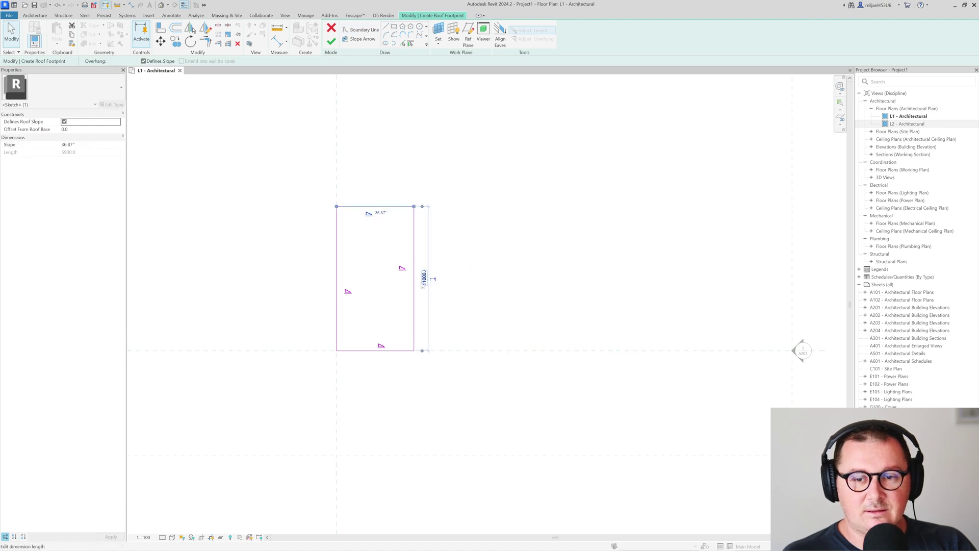
{"action": "key", "text": "Return"}
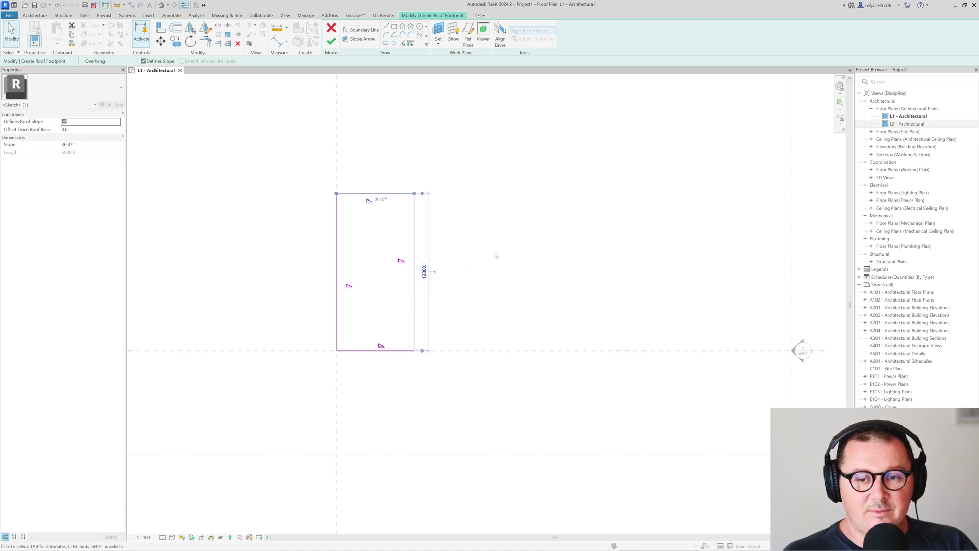
{"action": "left_click", "coordinate": [495, 256]}
{"action": "left_click", "coordinate": [414, 262]}
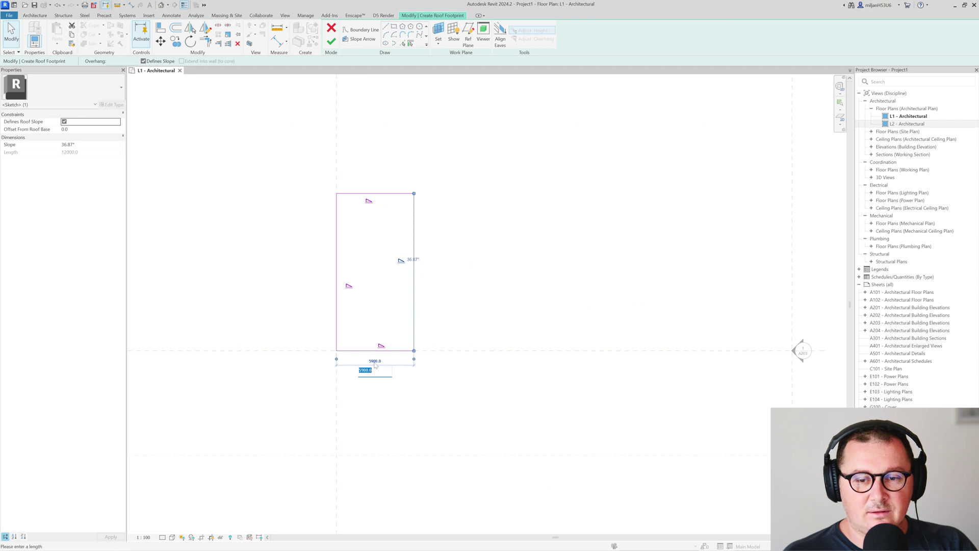
{"action": "type", "text": "4500"}
{"action": "key", "text": "Return"}
Remove the roof slope from the upper, right and lower boundary lines, keeping only the left edge slope-defining.
{"action": "left_click", "coordinate": [456, 159]}
{"action": "left_click_drag", "start_coordinate": [457, 158], "coordinate": [382, 368]}
{"action": "left_click", "coordinate": [64, 122]}
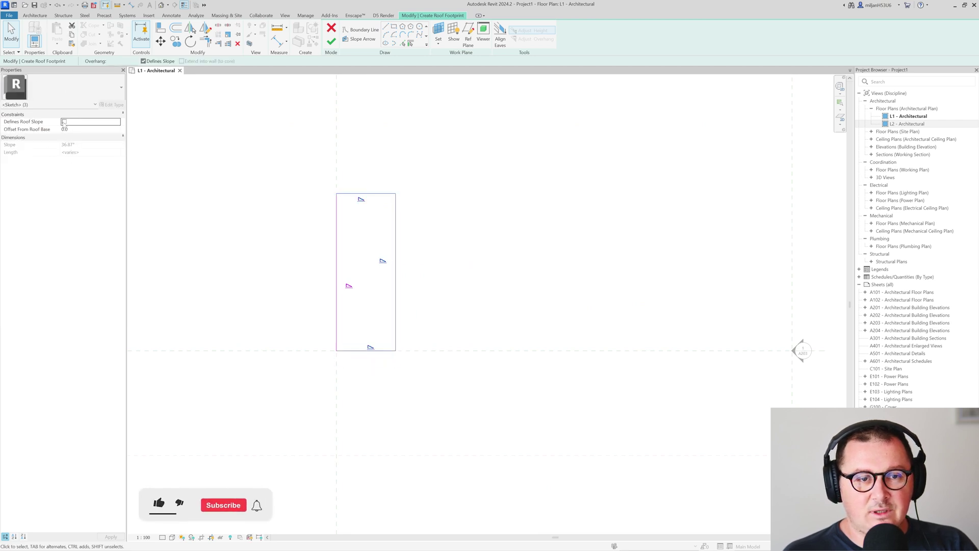
{"action": "left_click", "coordinate": [204, 206]}
Set the left boundary line's slope to 60° and finish the roof.
{"action": "left_click", "coordinate": [336, 229]}
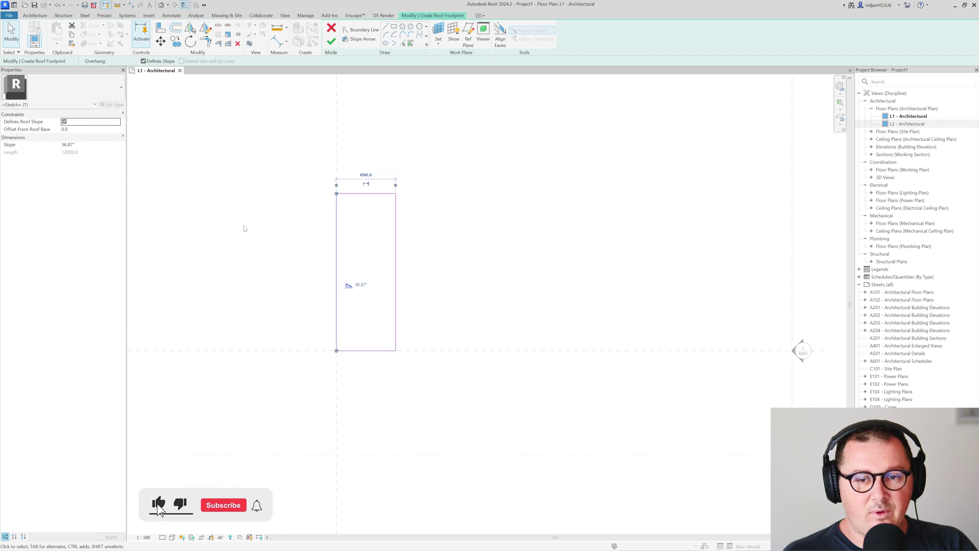
{"action": "left_click", "coordinate": [76, 144]}
{"action": "type", "text": "6"}
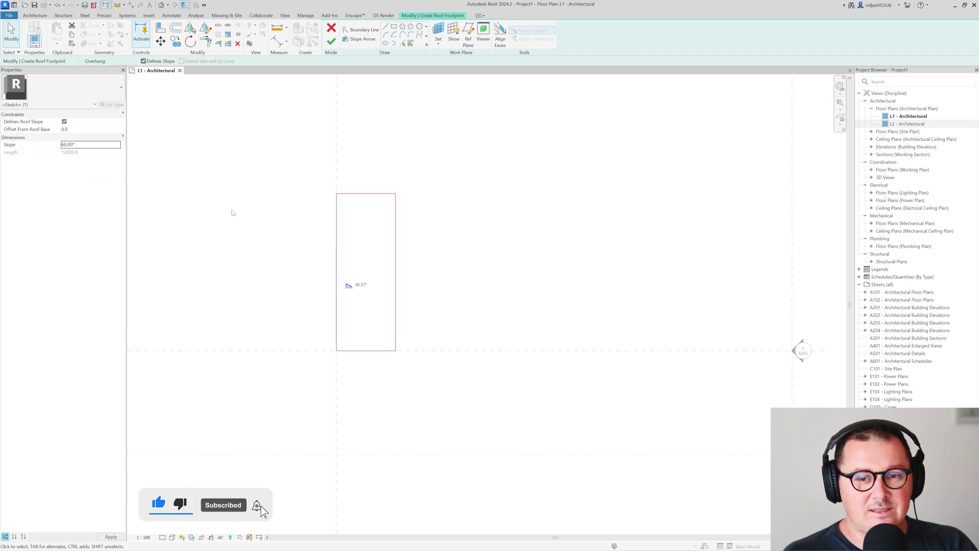
{"action": "left_click", "coordinate": [331, 42]}
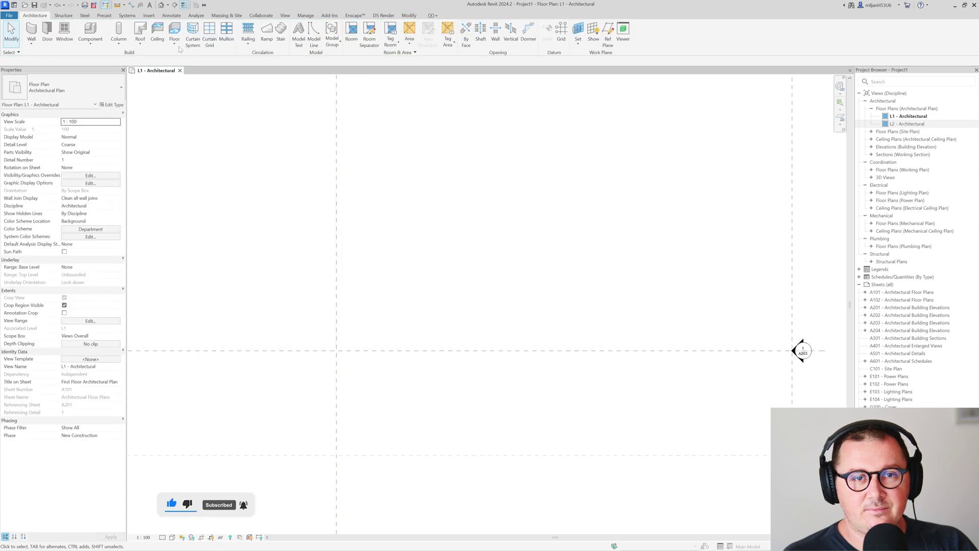
Open the default 3D view and hide all annotation categories in it through Visibility/Graphic Overrides.
{"action": "left_click", "coordinate": [162, 6]}
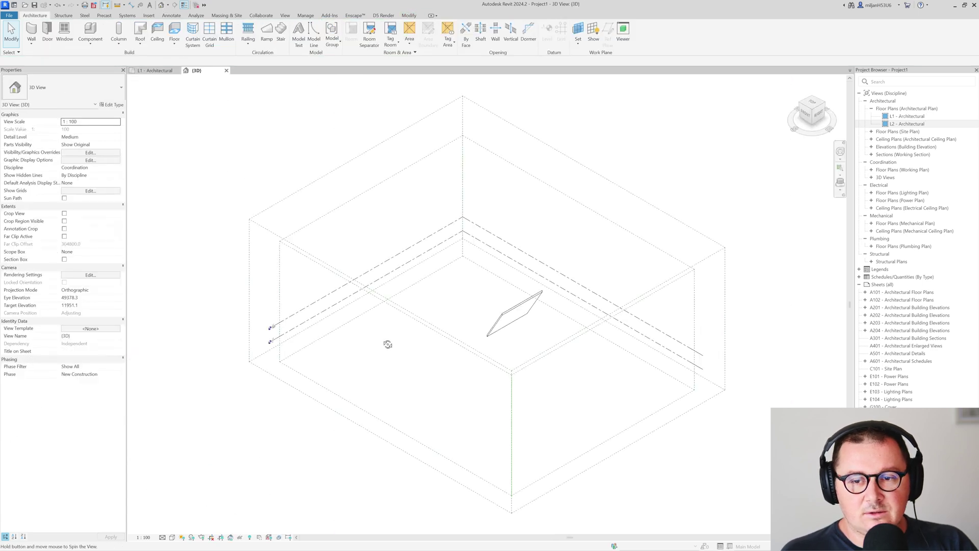
{"action": "scroll", "coordinate": [510, 316], "scroll_direction": "up", "scroll_amount": 5}
{"action": "scroll", "coordinate": [484, 347], "scroll_direction": "down", "scroll_amount": 2}
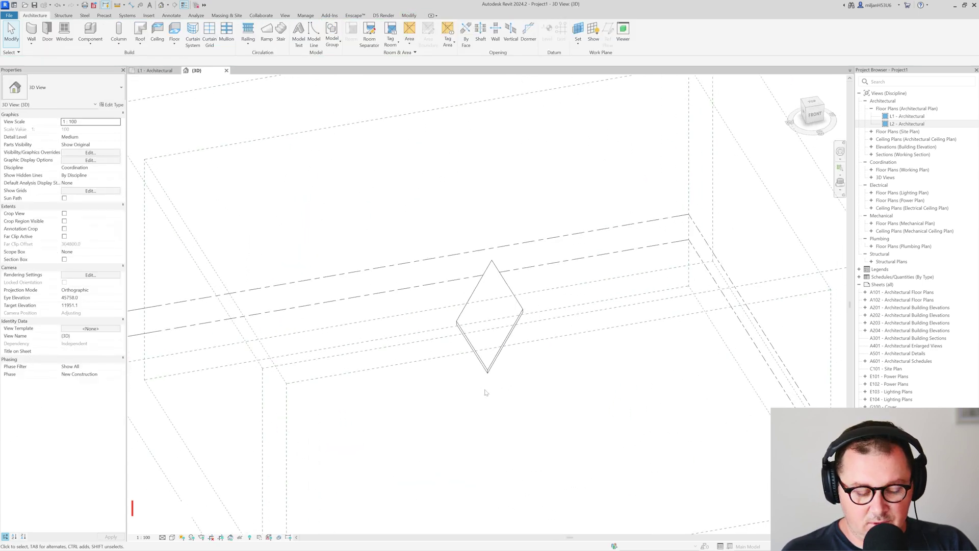
{"action": "key", "text": "v"}
{"action": "key", "text": "v"}
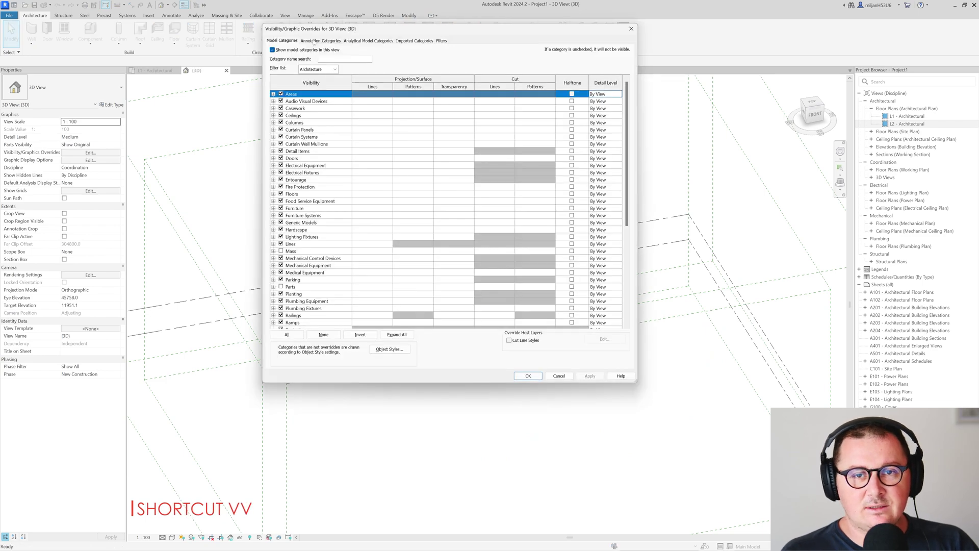
{"action": "left_click", "coordinate": [313, 41]}
{"action": "left_click", "coordinate": [273, 50]}
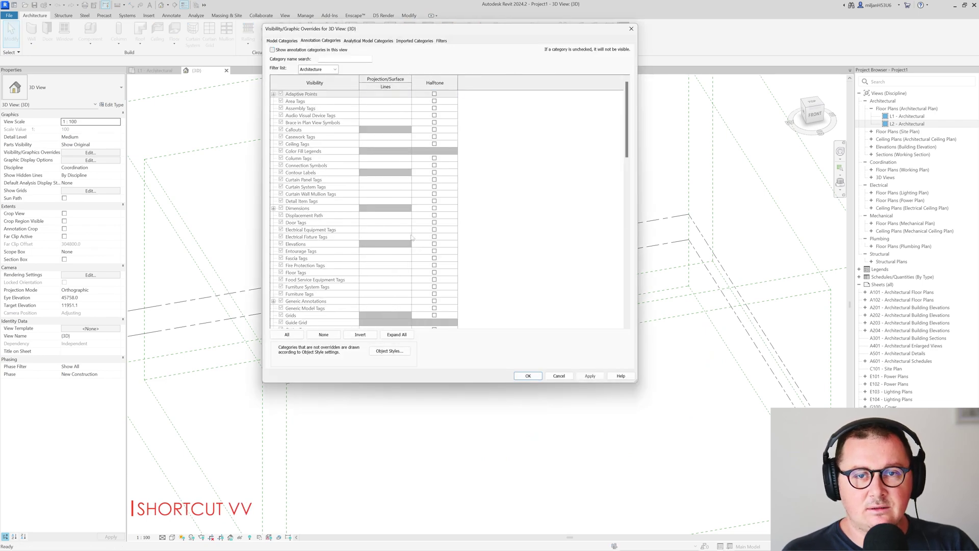
{"action": "left_click", "coordinate": [527, 376]}
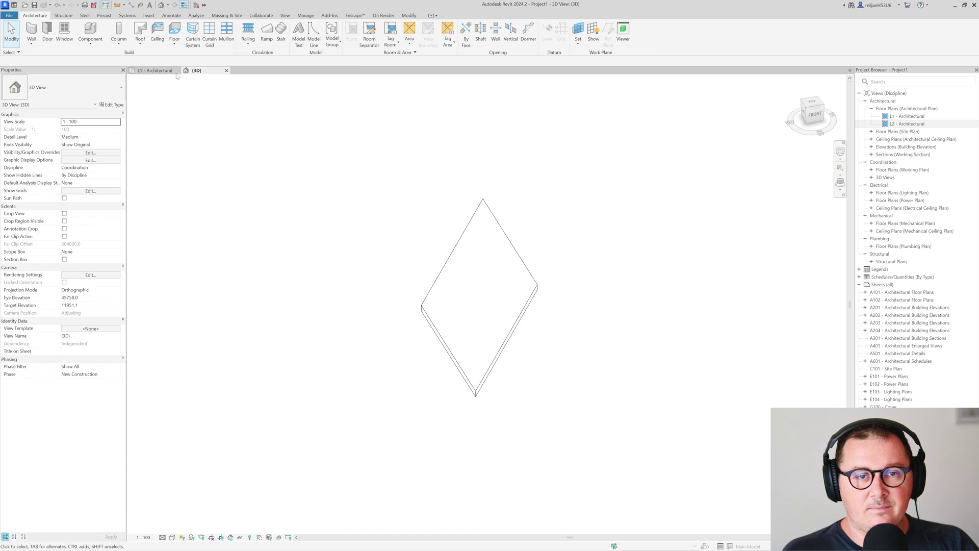
Close the L1 - Architectural plan and open the Site floor plan, framed on the roof.
{"action": "left_click_drag", "start_coordinate": [176, 74], "coordinate": [212, 73]}
{"action": "left_click", "coordinate": [227, 71]}
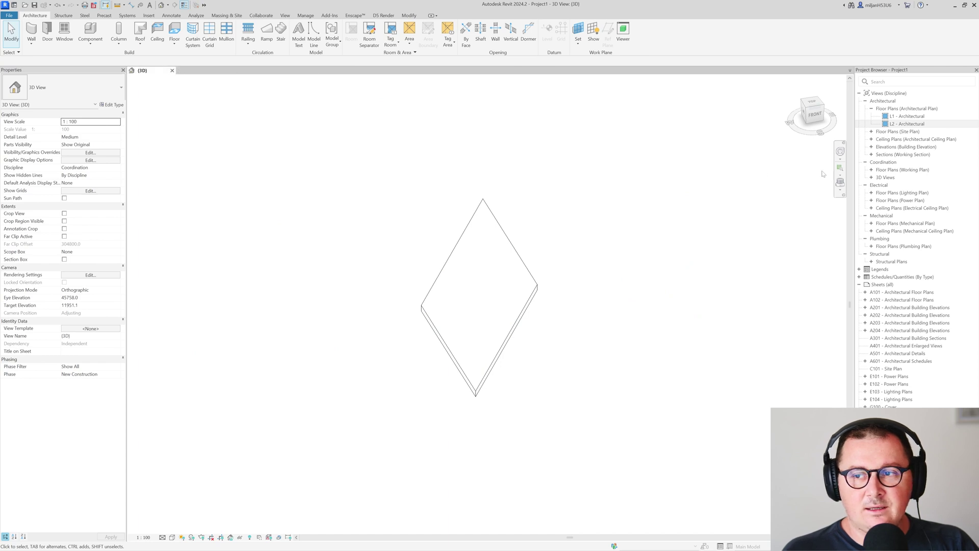
{"action": "left_click", "coordinate": [868, 132]}
{"action": "double_click", "coordinate": [893, 139]}
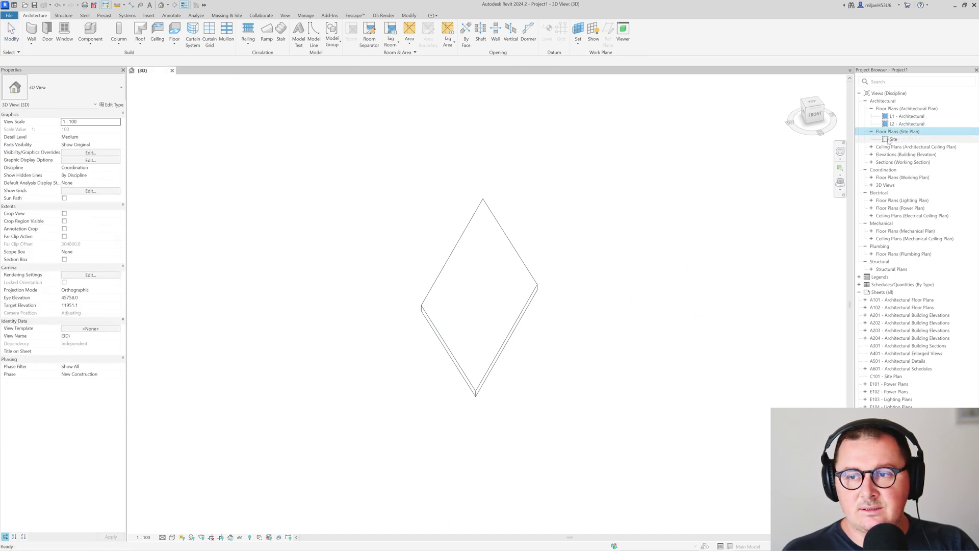
{"action": "scroll", "coordinate": [559, 277], "scroll_direction": "up", "scroll_amount": 3}
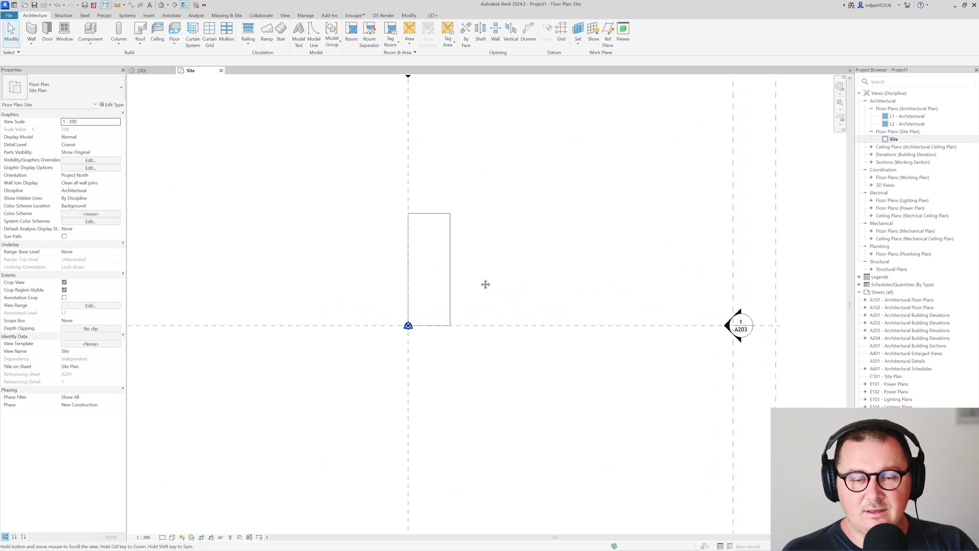
Draw a horizontal building section across the lower part of the roof in the Site plan.
{"action": "middle_click_drag", "start_coordinate": [369, 262], "coordinate": [352, 254]}
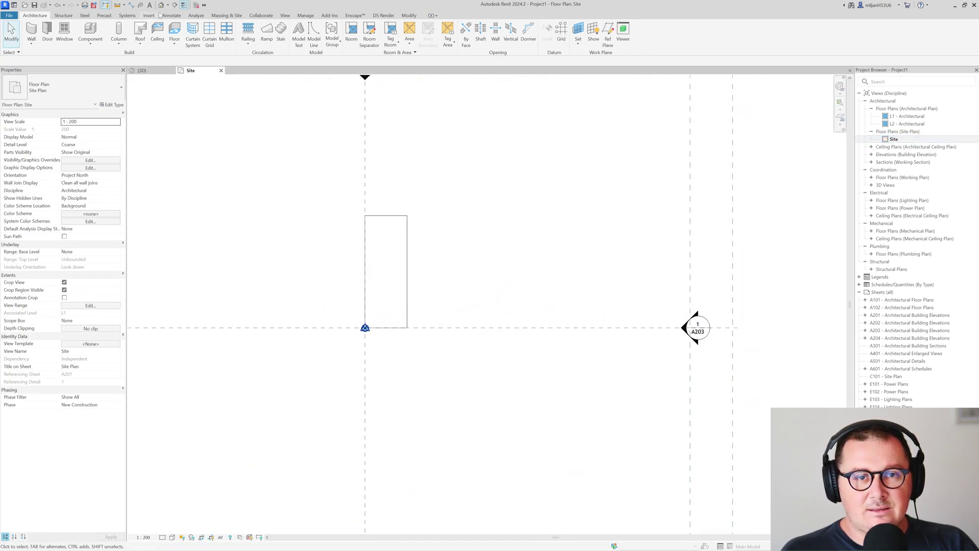
{"action": "left_click", "coordinate": [175, 6]}
{"action": "left_click", "coordinate": [305, 300]}
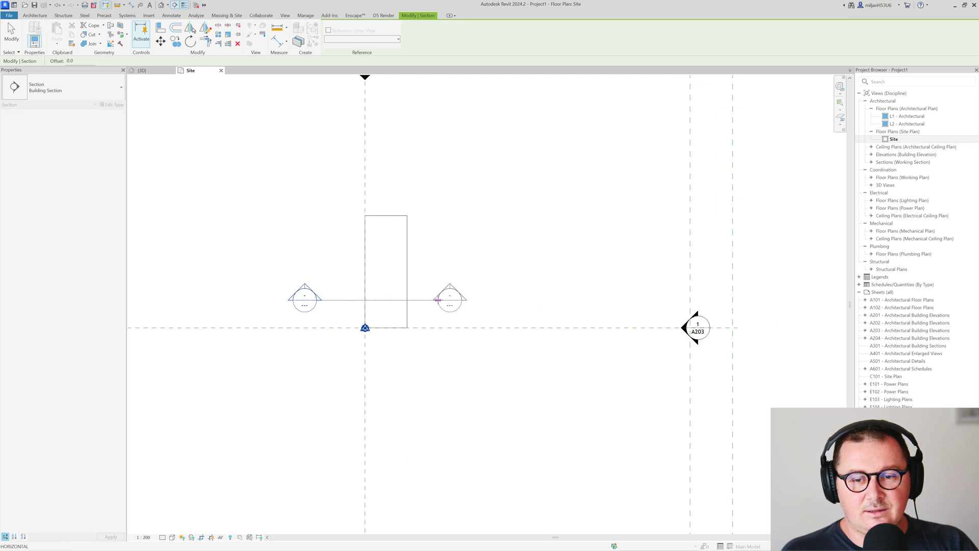
{"action": "left_click", "coordinate": [437, 300]}
Open the new section's view and turn off both its crop region visibility and view cropping.
{"action": "right_click", "coordinate": [424, 316]}
{"action": "left_click", "coordinate": [449, 339]}
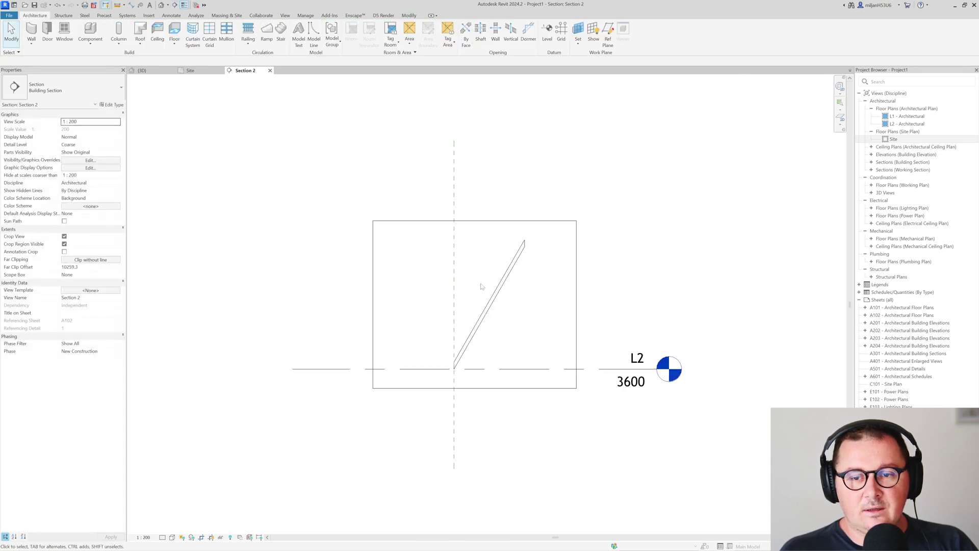
{"action": "left_click", "coordinate": [64, 244]}
{"action": "left_click", "coordinate": [64, 236]}
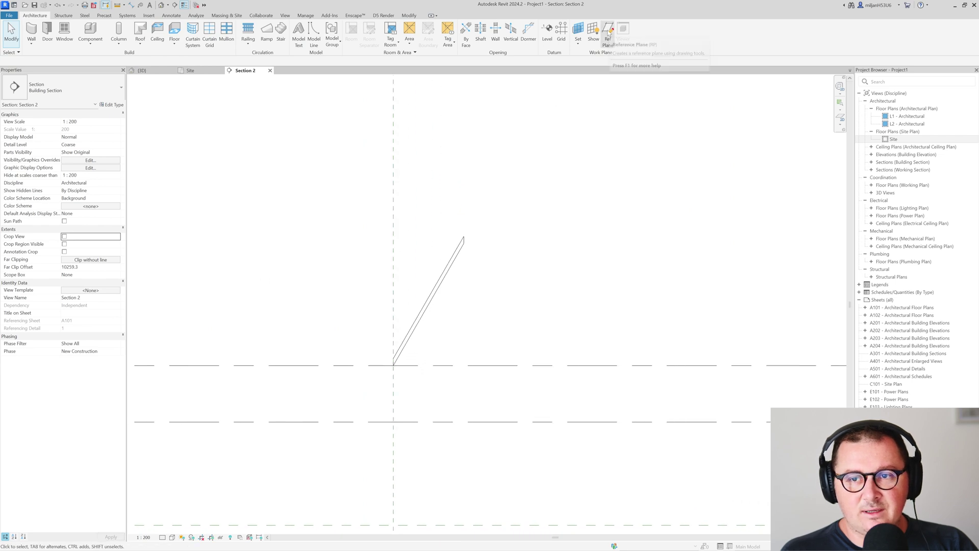
Draw a reference plane along the underside of the sloped roof, extending past its upper end, and name it.
{"action": "left_click", "coordinate": [607, 35]}
{"action": "left_click", "coordinate": [395, 365]}
{"action": "scroll", "coordinate": [478, 223], "scroll_direction": "up", "scroll_amount": 3}
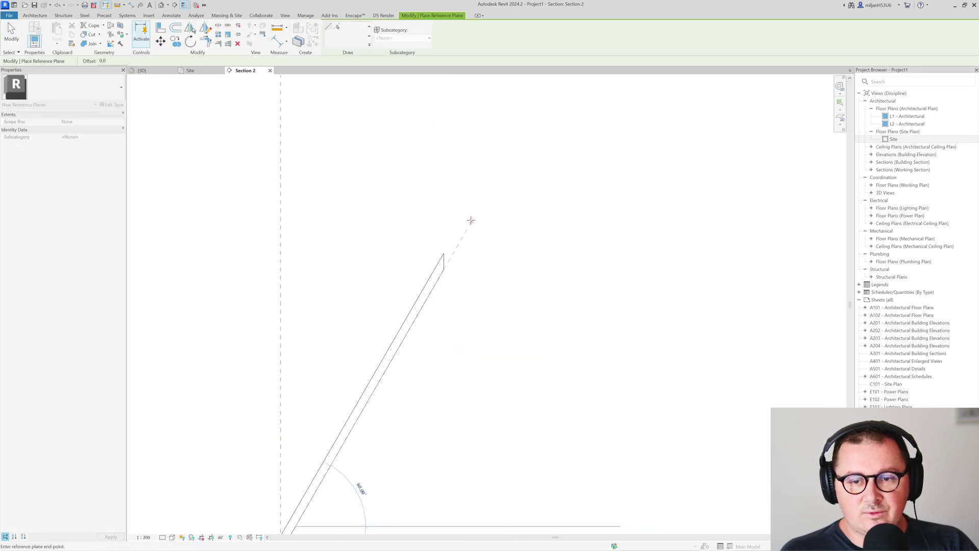
{"action": "left_click", "coordinate": [472, 221]}
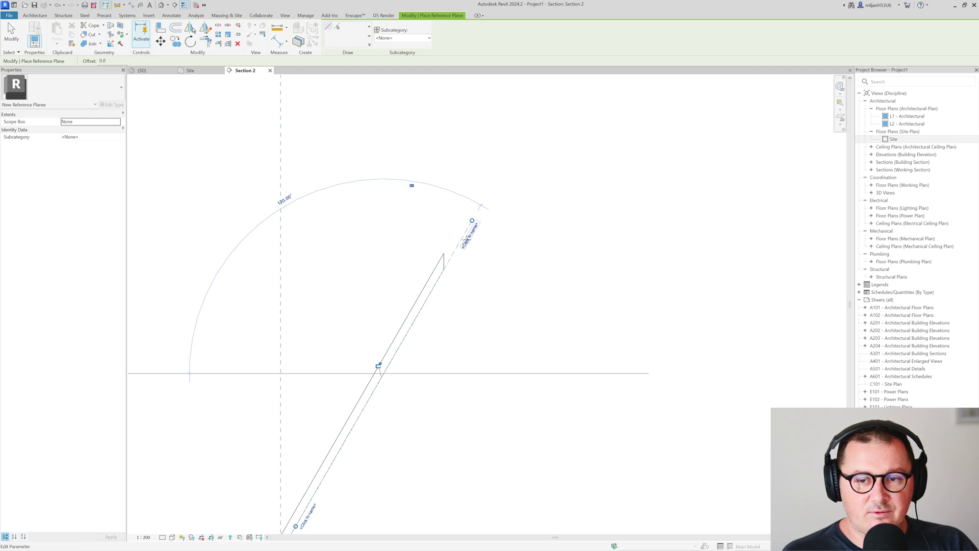
{"action": "key", "text": "Return"}
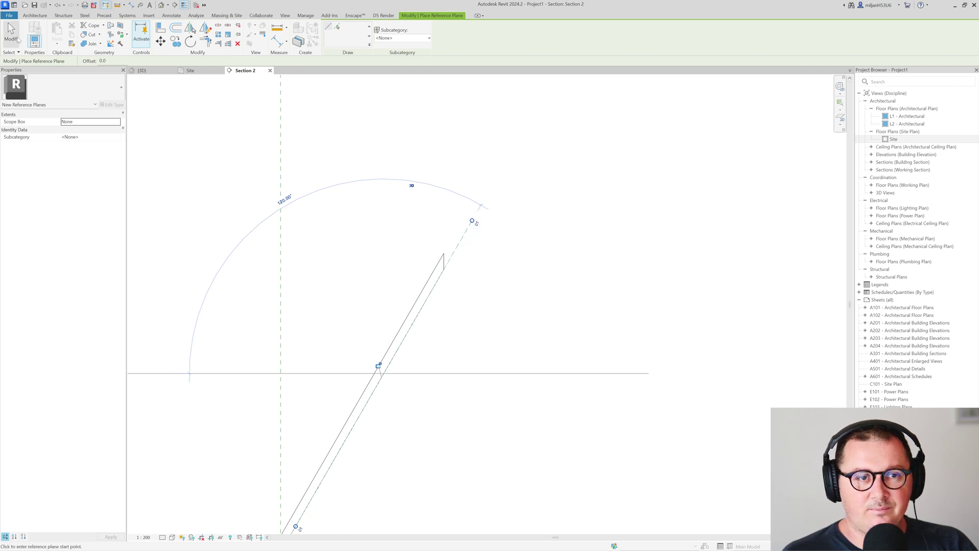
{"action": "left_click", "coordinate": [17, 40]}
{"action": "scroll", "coordinate": [284, 176], "scroll_direction": "down", "scroll_amount": 2}
{"action": "middle_click_drag", "start_coordinate": [304, 269], "coordinate": [291, 252]}
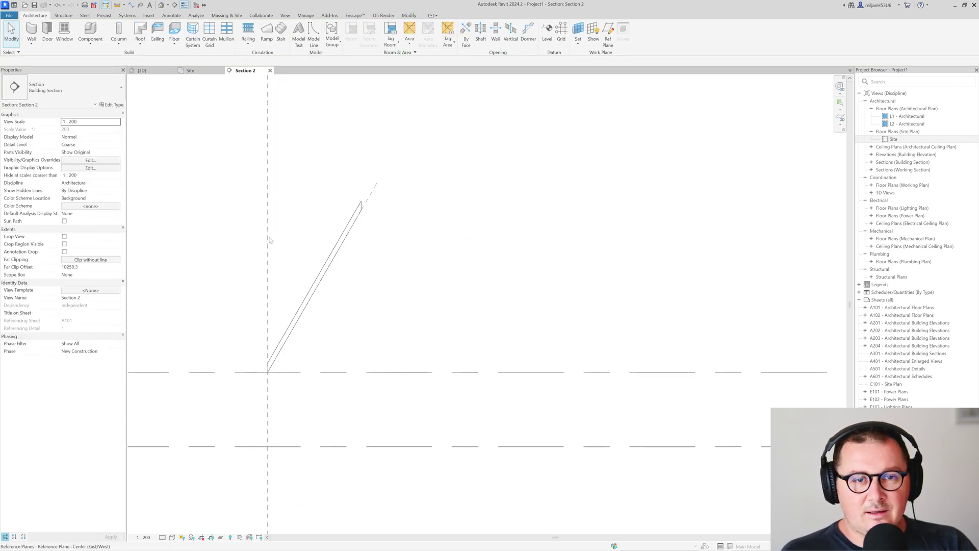
Return to the Site plan and load the Glulam-Southern Pine family from the Structural Framing category of the Autodesk library.
{"action": "left_click", "coordinate": [192, 70]}
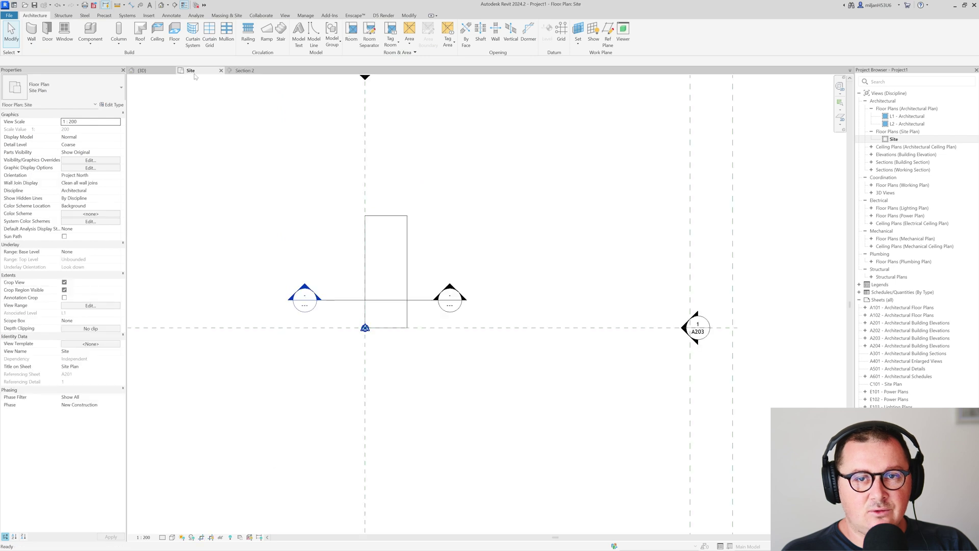
{"action": "left_click", "coordinate": [148, 15]}
{"action": "left_click", "coordinate": [330, 40]}
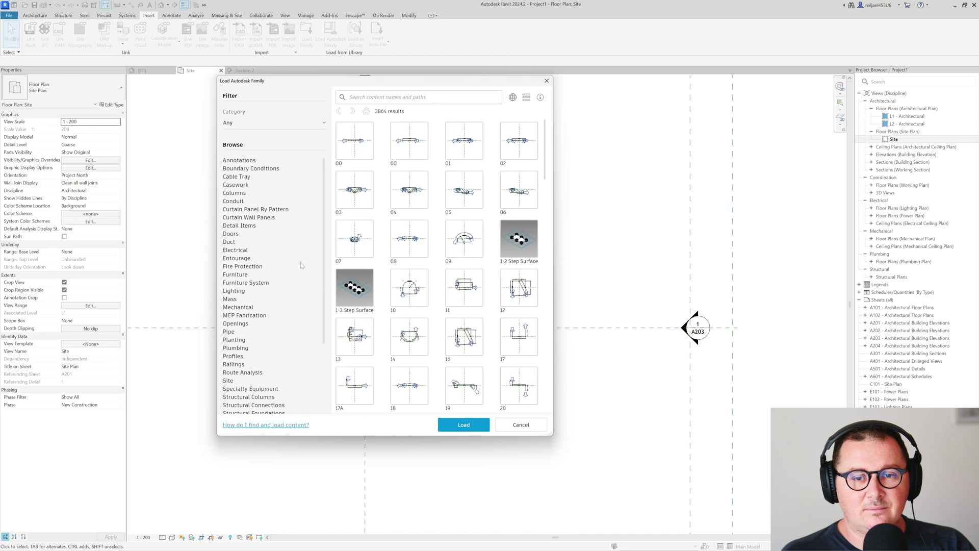
{"action": "scroll", "coordinate": [272, 335], "scroll_direction": "down", "scroll_amount": 4}
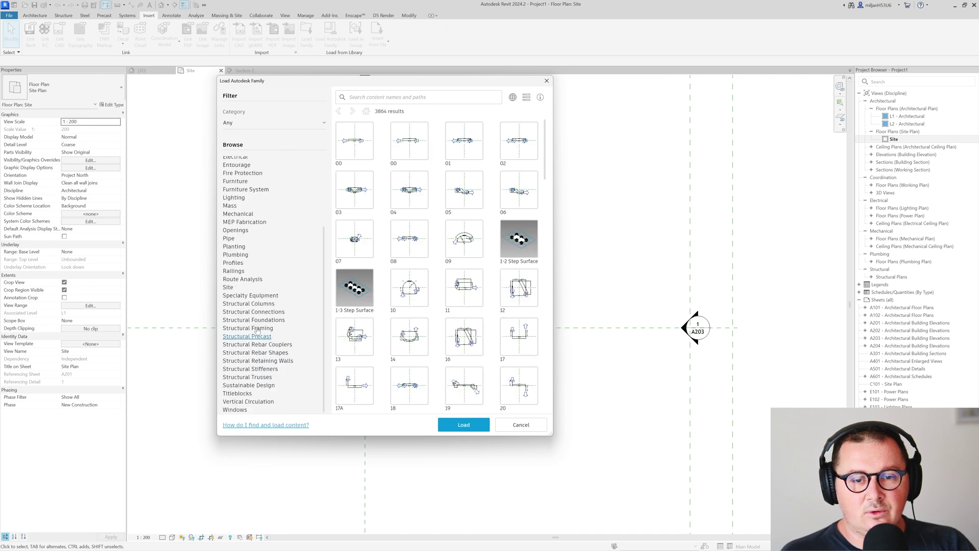
{"action": "left_click", "coordinate": [249, 329]}
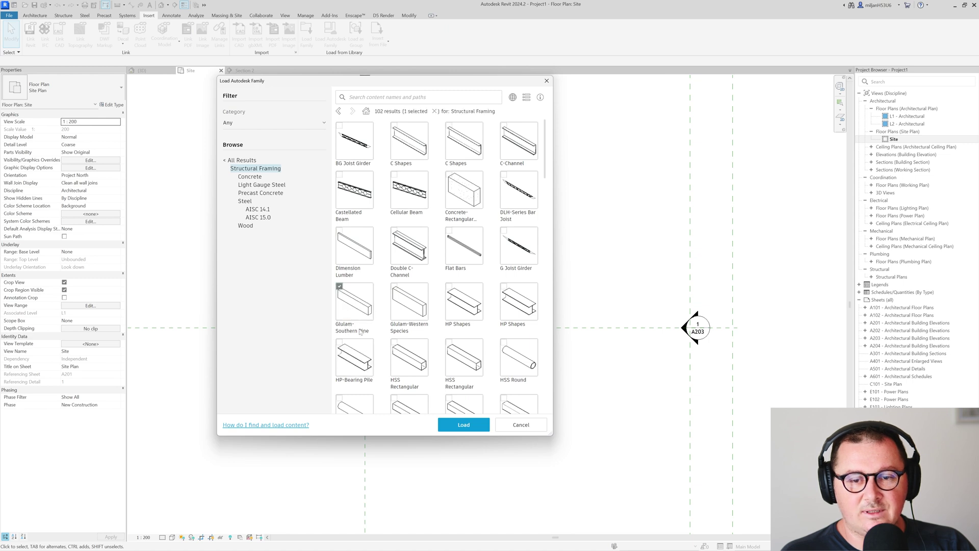
{"action": "left_click", "coordinate": [463, 425]}
{"action": "key", "text": "Return"}
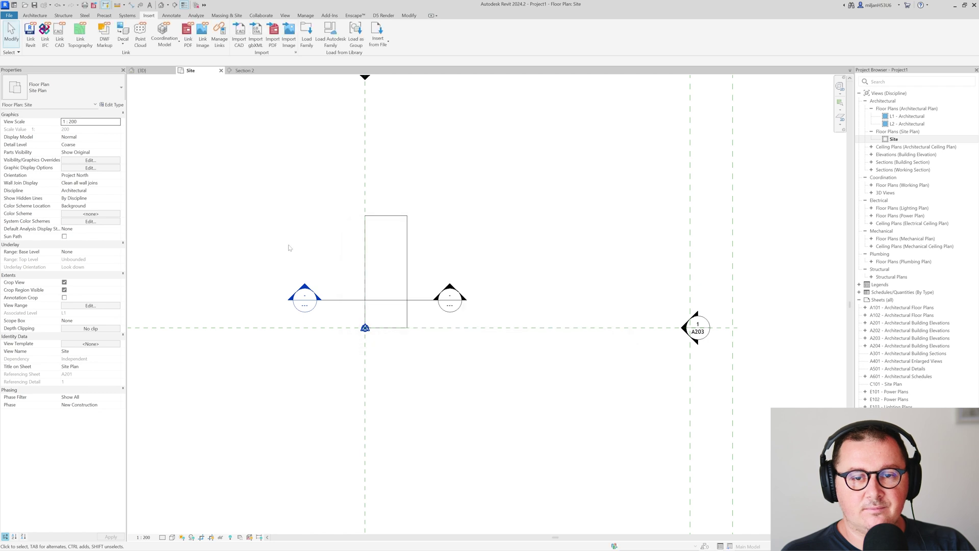
Rename the 3x5.5 Glulam-Southern Pine beam type to 120 x 200 and set its b to 120 and d to 200.
{"action": "left_click", "coordinate": [63, 15]}
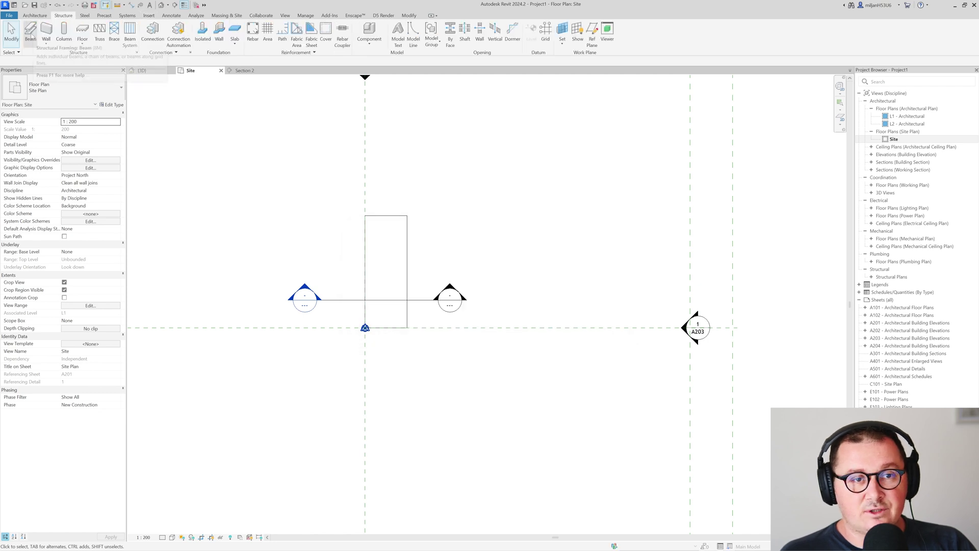
{"action": "left_click", "coordinate": [31, 33]}
{"action": "left_click", "coordinate": [109, 105]}
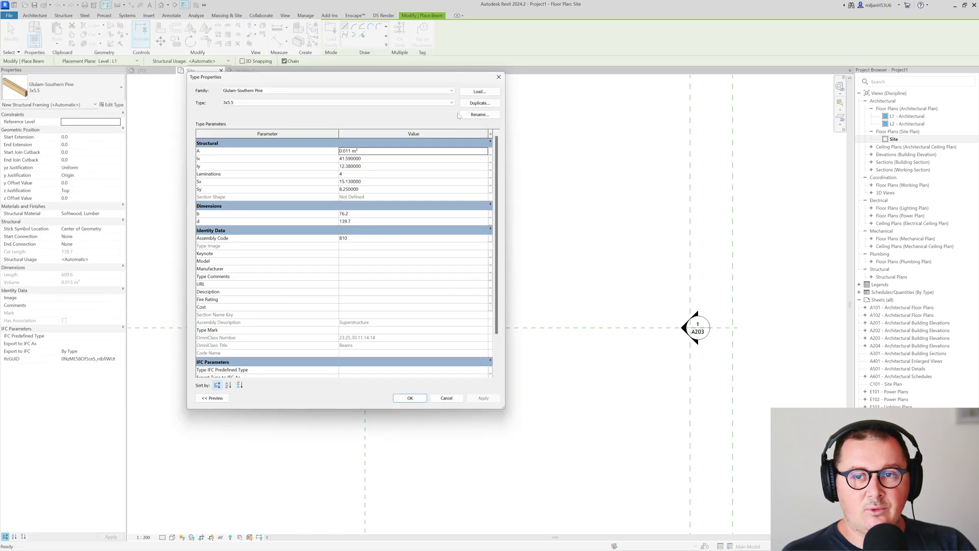
{"action": "left_click", "coordinate": [479, 114]}
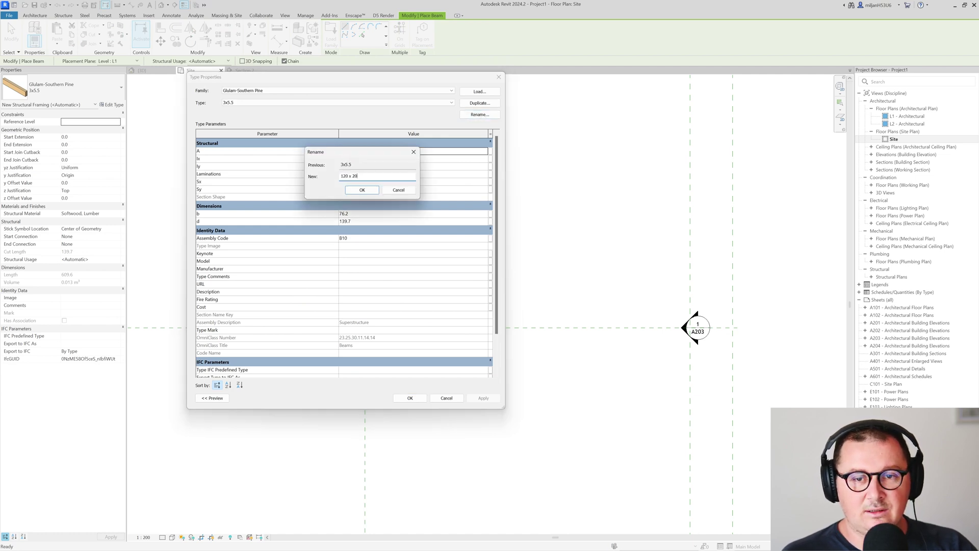
{"action": "left_click", "coordinate": [362, 189]}
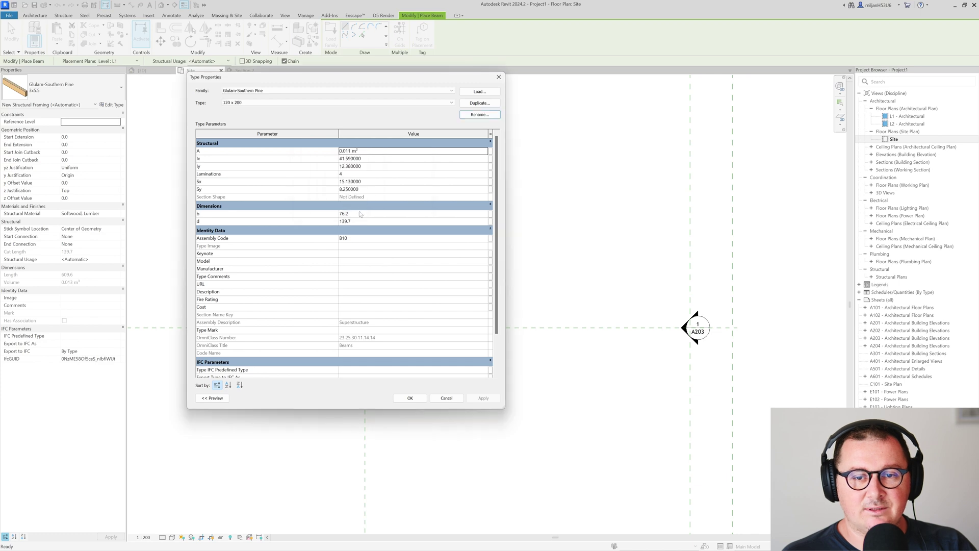
{"action": "left_click", "coordinate": [357, 214]}
{"action": "type", "text": "120"}
{"action": "left_click", "coordinate": [423, 397]}
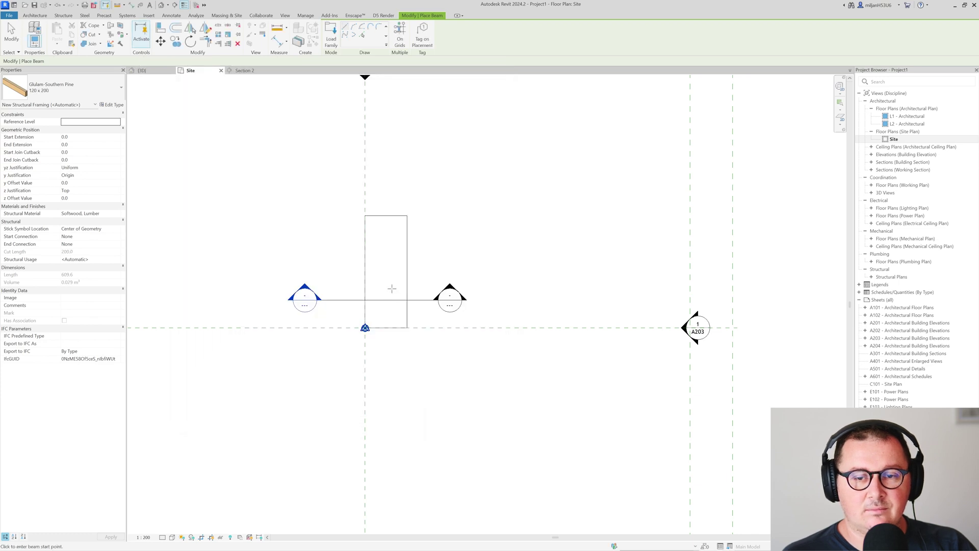
Place a trial 120 x 200 beam across the roof's long edge, check it in 3D, delete it and return to the Site plan.
{"action": "left_click", "coordinate": [393, 289]}
{"action": "left_click", "coordinate": [428, 288]}
{"action": "left_click", "coordinate": [146, 71]}
{"action": "middle_click_drag", "start_coordinate": [532, 415], "coordinate": [427, 402], "text": "shift"}
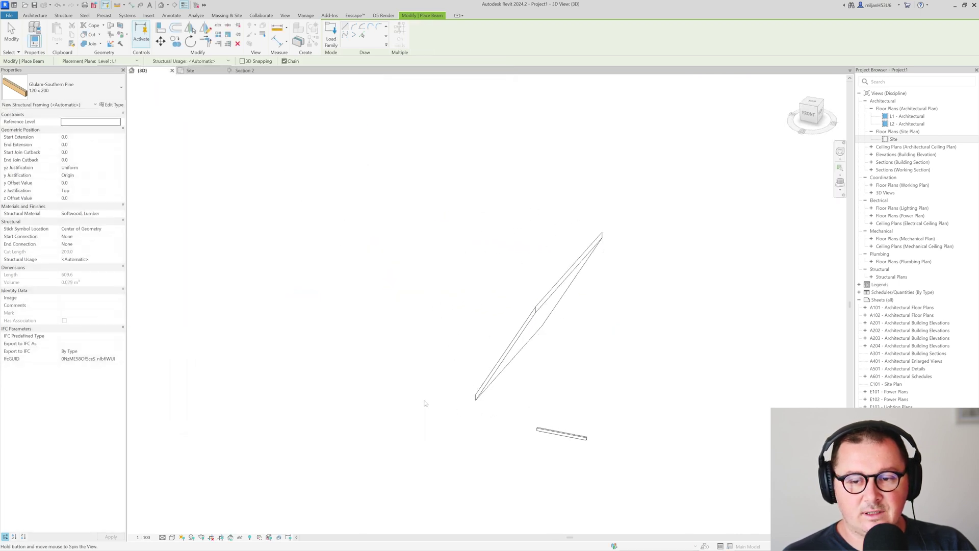
{"action": "scroll", "coordinate": [531, 418], "scroll_direction": "up", "scroll_amount": 3}
{"action": "left_click", "coordinate": [6, 34]}
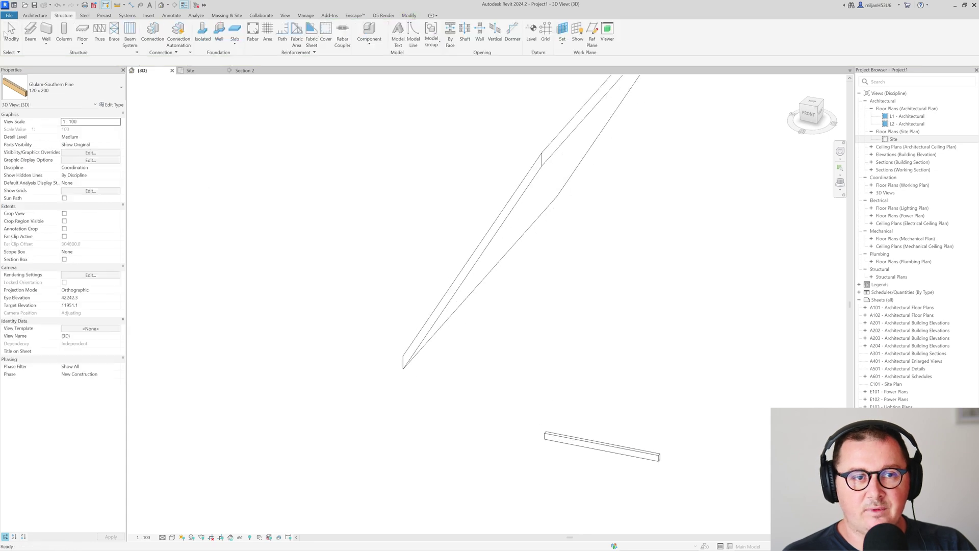
{"action": "left_click", "coordinate": [602, 445]}
{"action": "key", "text": "Delete"}
{"action": "left_click", "coordinate": [190, 70]}
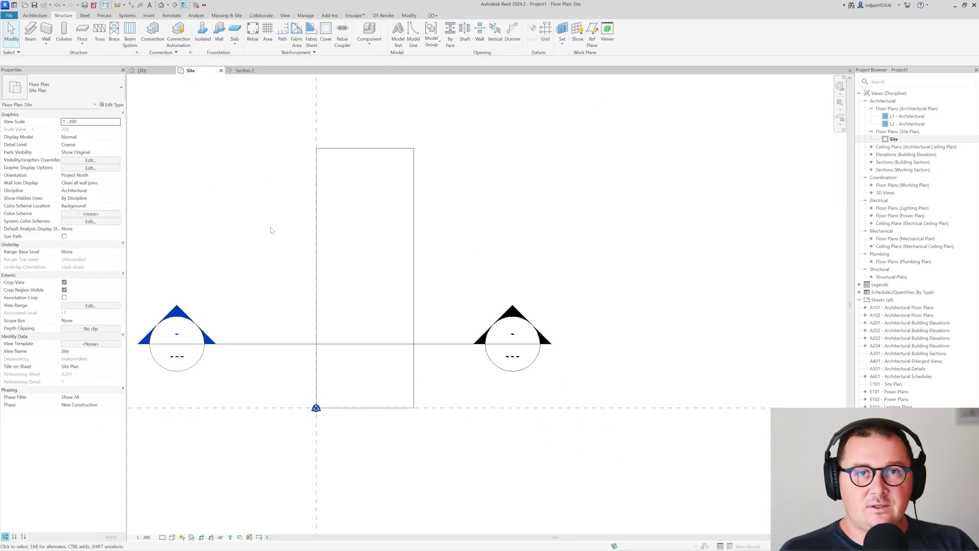
Start sketching a beam system with a fixed spacing of 900 mm and the Glulam-Southern Pine 120 x 200 beam type.
{"action": "left_click", "coordinate": [129, 32]}
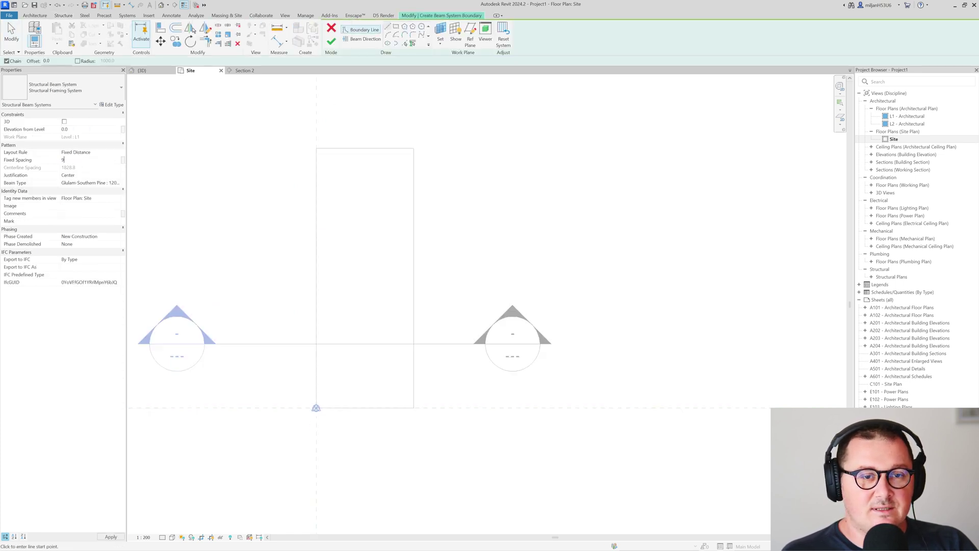
{"action": "key", "text": "Return"}
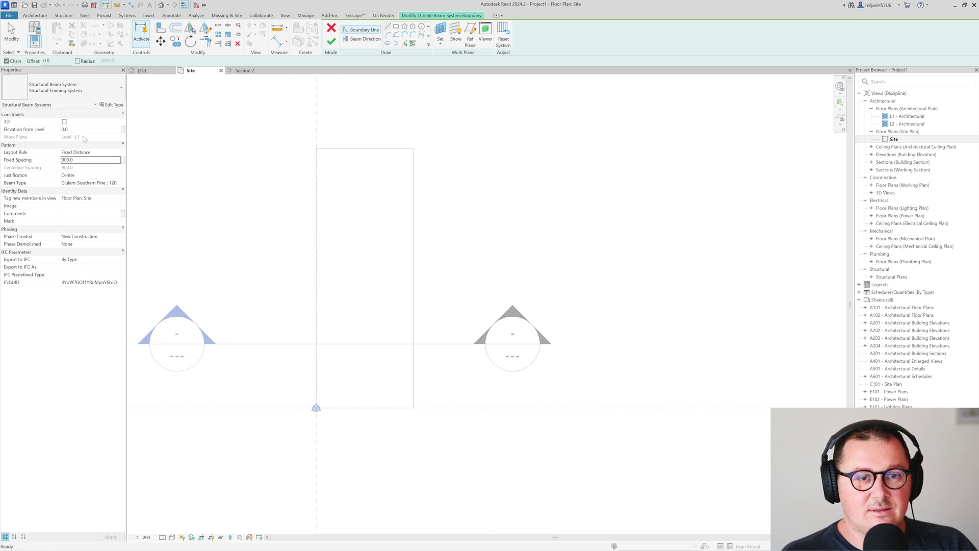
{"action": "left_click", "coordinate": [120, 184]}
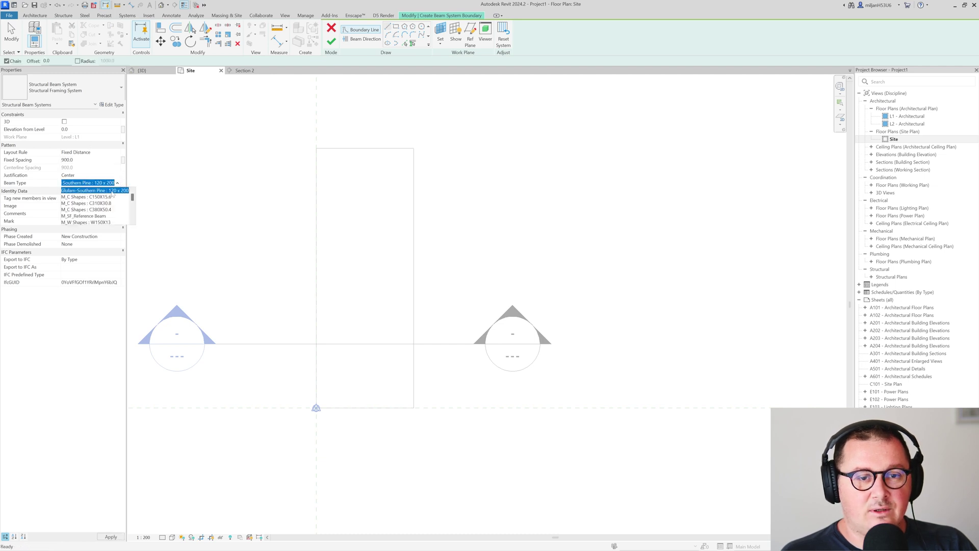
{"action": "left_click", "coordinate": [95, 190]}
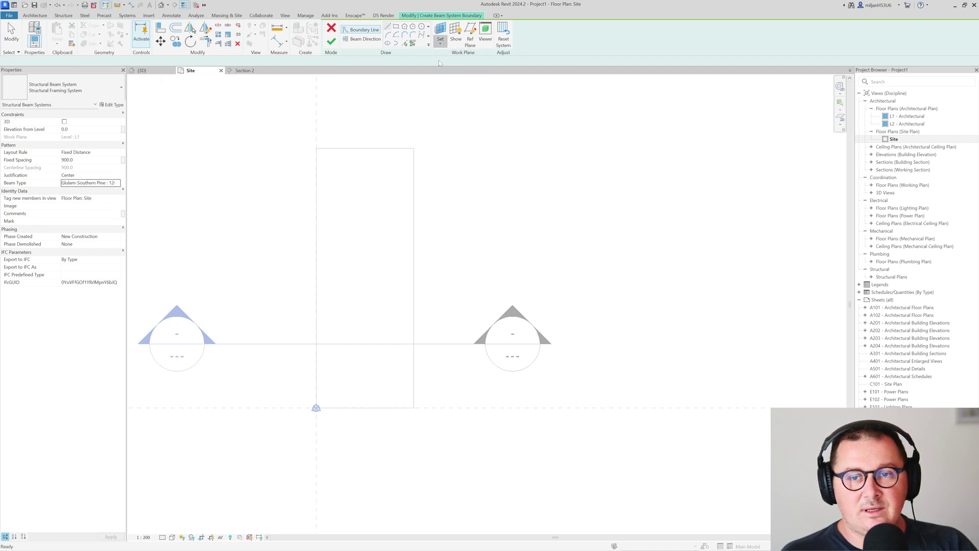
Set the beam system's work plane to reference plane 01.
{"action": "left_click", "coordinate": [440, 31]}
{"action": "left_click", "coordinate": [255, 145]}
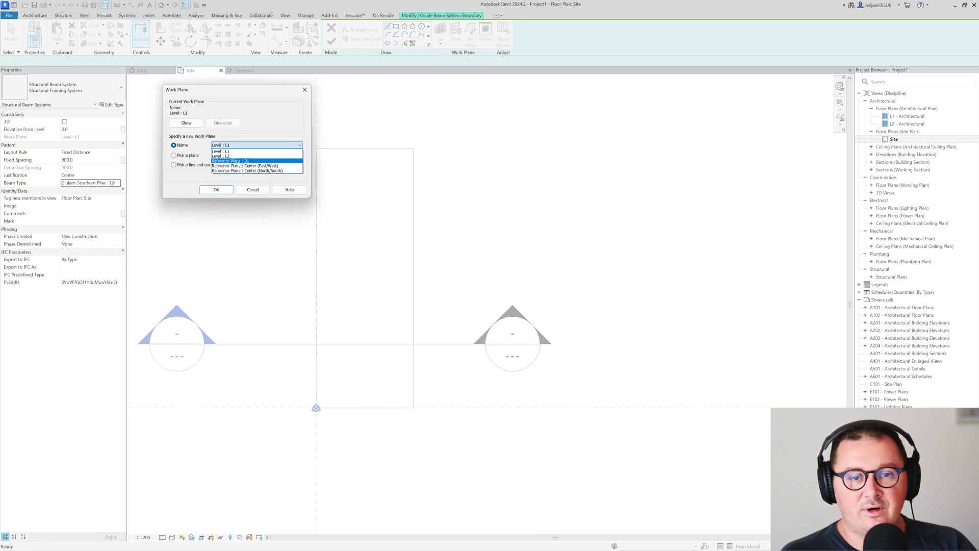
{"action": "left_click", "coordinate": [239, 161]}
{"action": "left_click", "coordinate": [216, 189]}
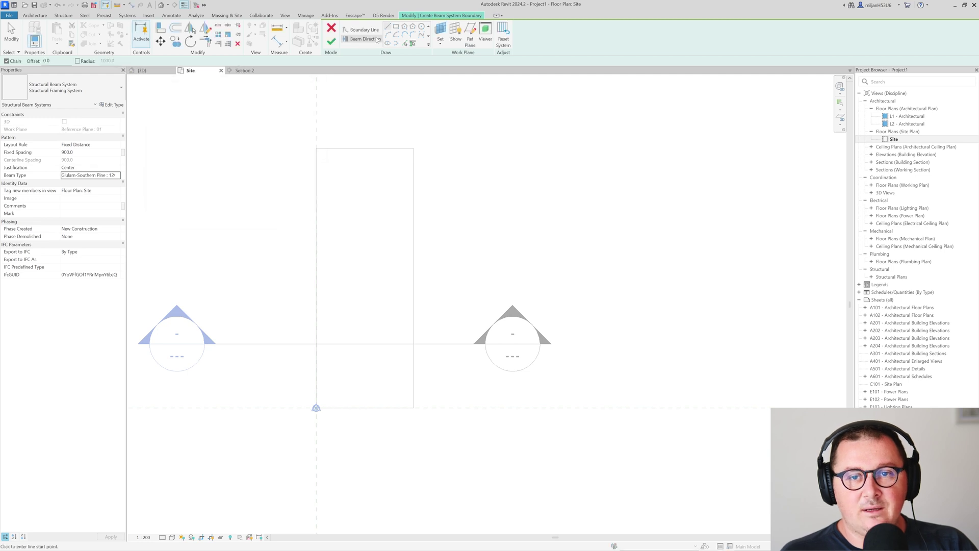
Sketch the beam system's rectangular boundary over the roof outline, finish it and check the beams in the 3D view.
{"action": "left_click", "coordinate": [395, 28]}
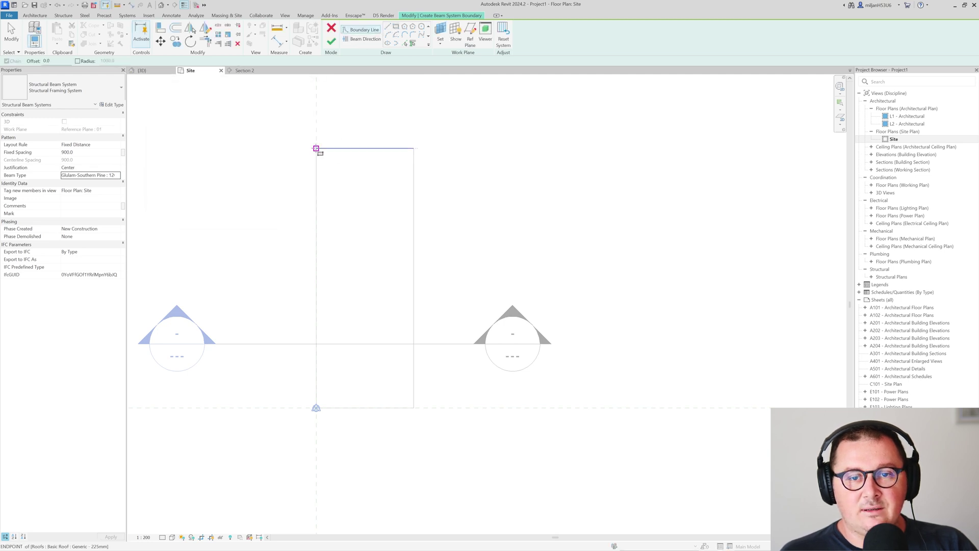
{"action": "left_click", "coordinate": [316, 149]}
{"action": "left_click", "coordinate": [413, 408]}
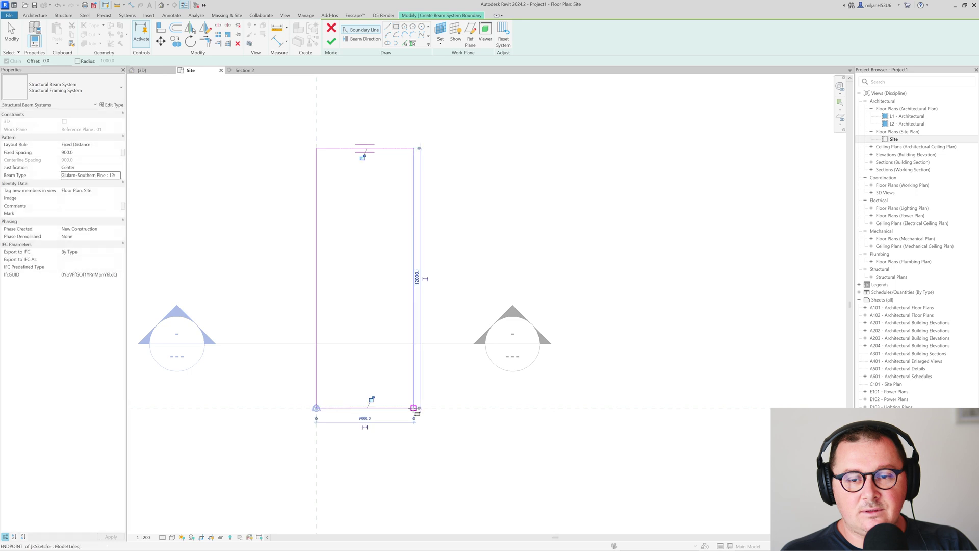
{"action": "left_click", "coordinate": [349, 40]}
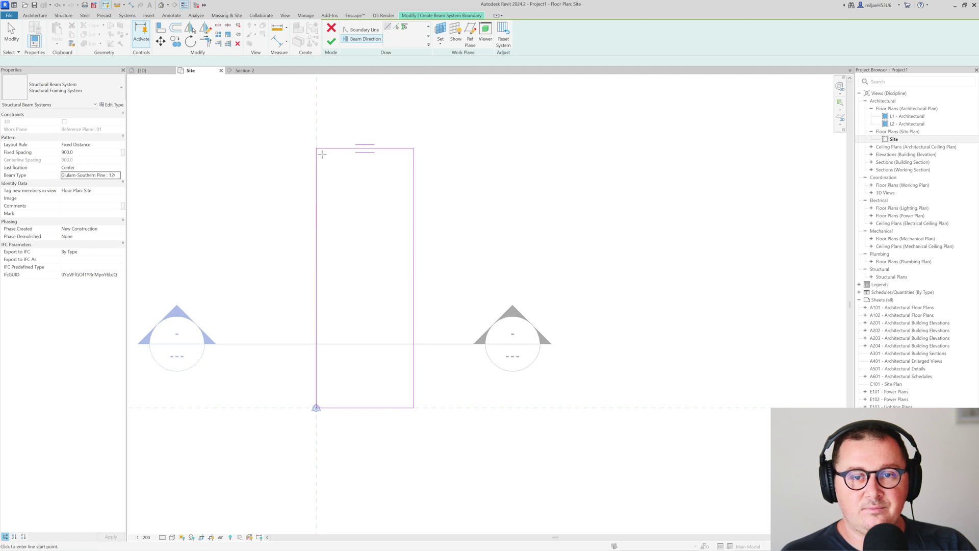
{"action": "left_click", "coordinate": [331, 40]}
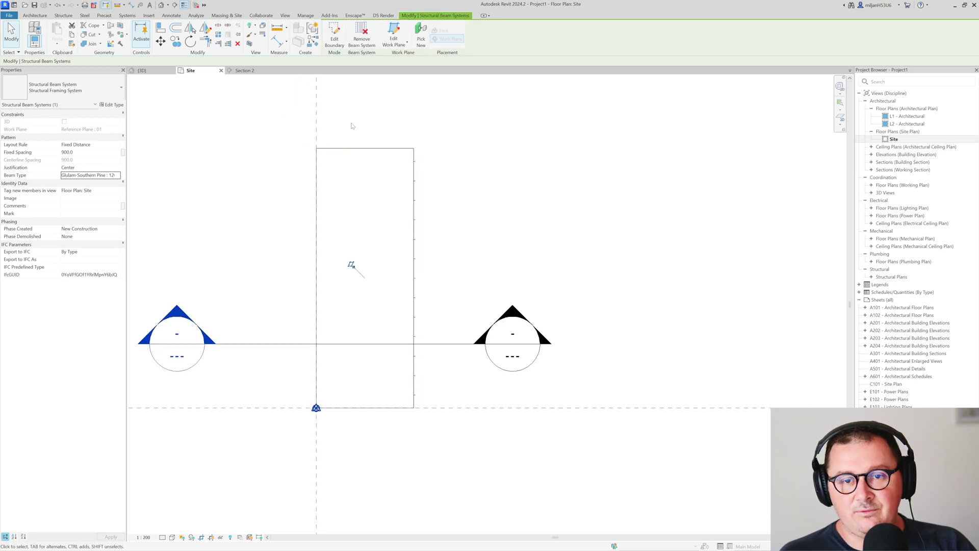
{"action": "left_click", "coordinate": [160, 72]}
{"action": "middle_click_drag", "start_coordinate": [464, 315], "coordinate": [285, 356], "text": "shift"}
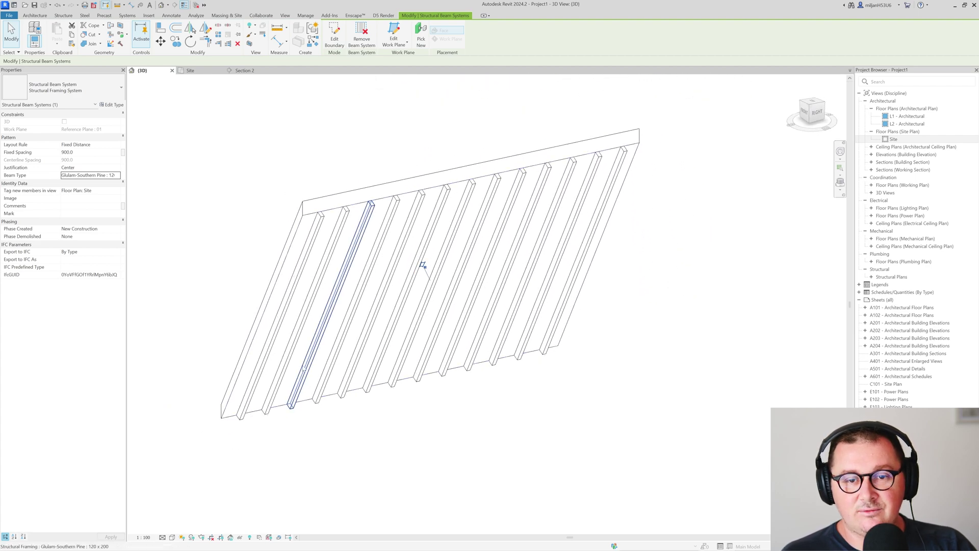
Edit the beam system so its beam direction runs diagonally down from the roof's upper-left plan corner, and check it in 3D.
{"action": "left_click", "coordinate": [334, 36]}
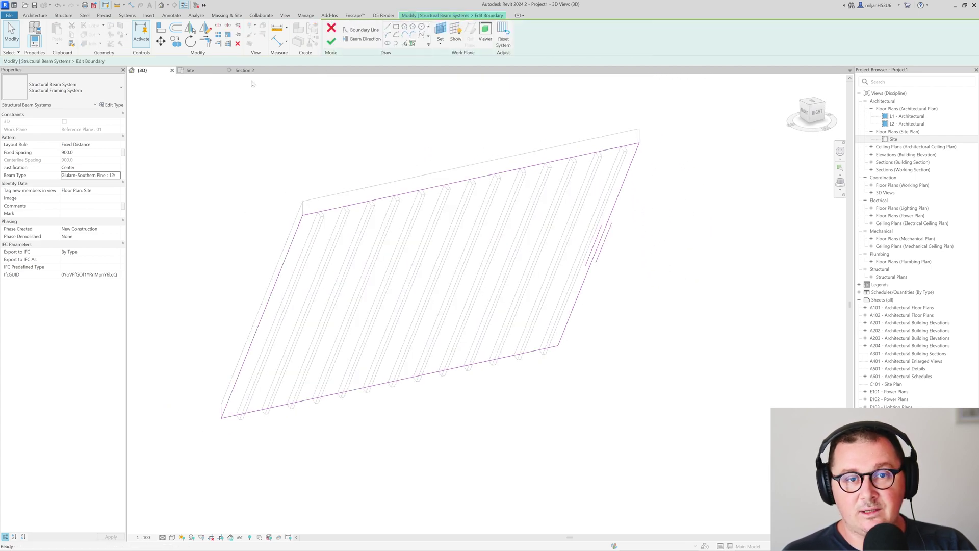
{"action": "left_click", "coordinate": [190, 70]}
{"action": "left_click", "coordinate": [366, 44]}
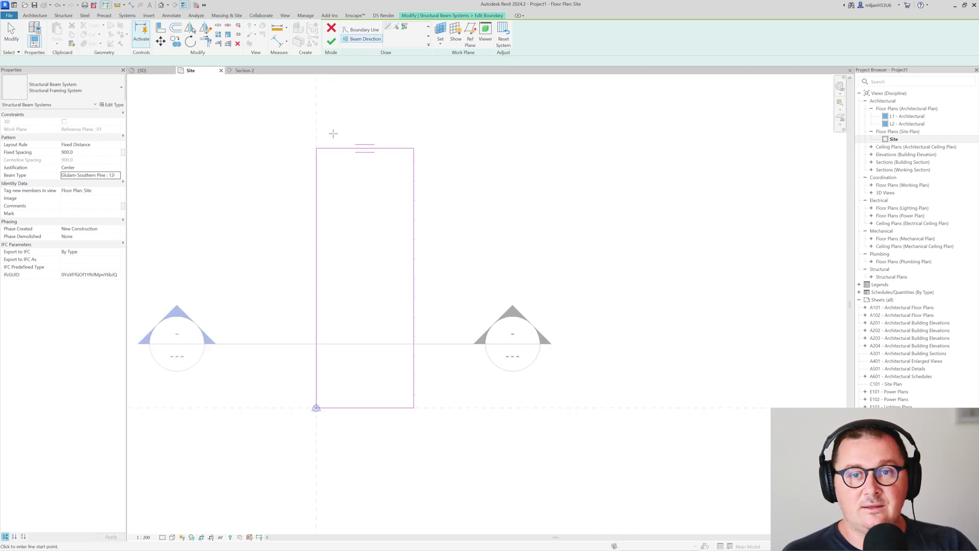
{"action": "scroll", "coordinate": [333, 134], "scroll_direction": "up", "scroll_amount": 3}
{"action": "left_click", "coordinate": [310, 144]}
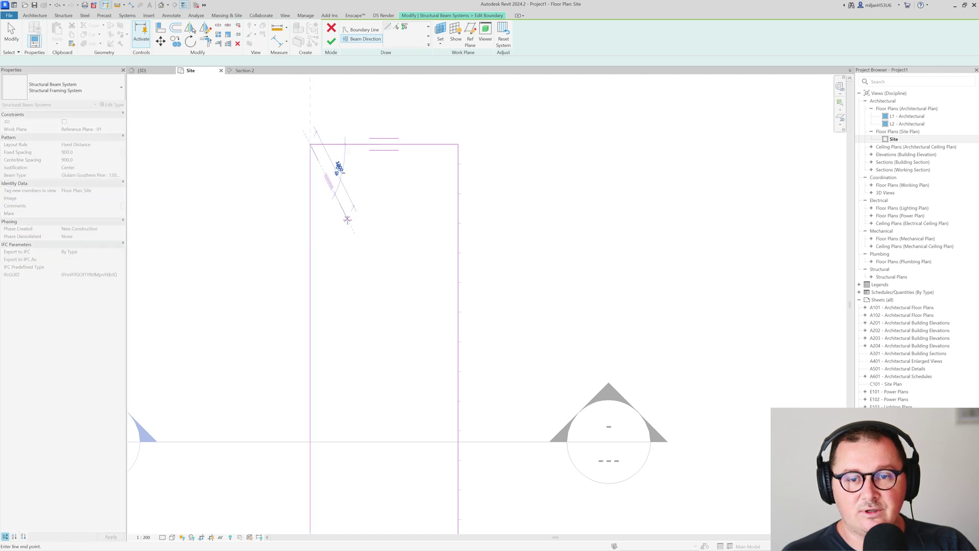
{"action": "left_click", "coordinate": [347, 219]}
{"action": "left_click", "coordinate": [331, 45]}
{"action": "left_click", "coordinate": [152, 71]}
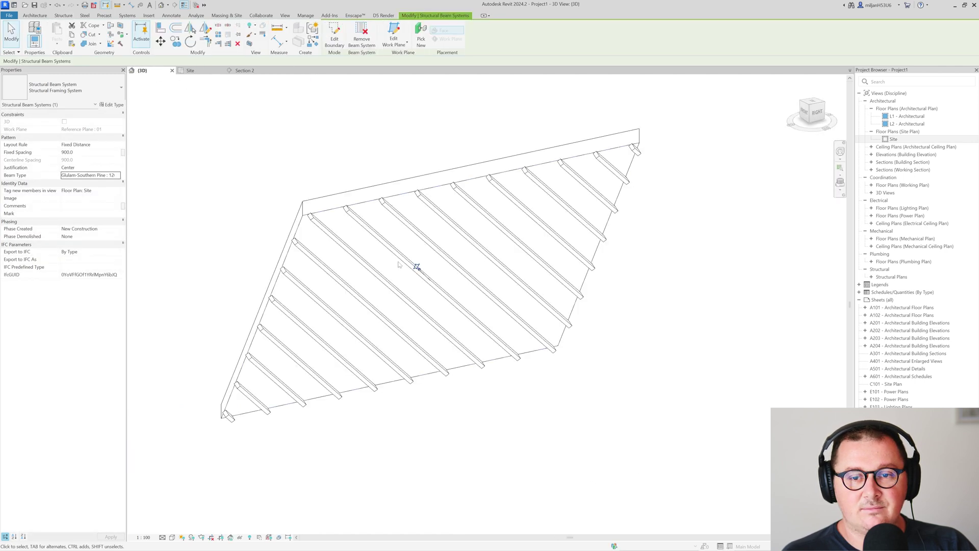
{"action": "mouse_move", "coordinate": [400, 266]}
{"action": "middle_mouse_down", "text": "shift"}
{"action": "mouse_move", "coordinate": [341, 244]}
{"action": "mouse_move", "coordinate": [472, 286]}
{"action": "middle_mouse_up", "text": "shift"}
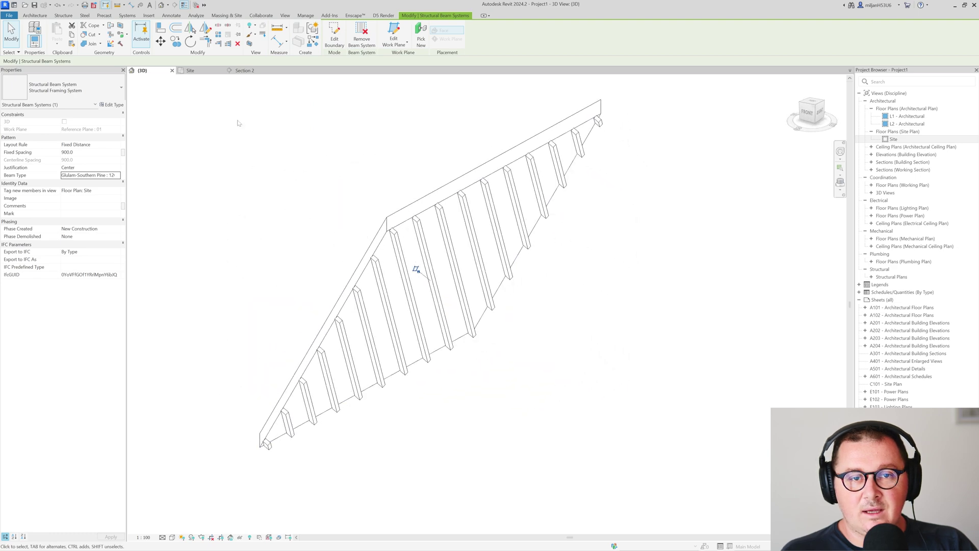
Start a second sketched beam system in the Site plan and draw its rectangular boundary over the roof outline.
{"action": "left_click", "coordinate": [195, 71]}
{"action": "scroll", "coordinate": [321, 164], "scroll_direction": "down", "scroll_amount": 3}
{"action": "middle_click_drag", "start_coordinate": [333, 262], "coordinate": [333, 262]}
{"action": "scroll", "coordinate": [382, 201], "scroll_direction": "up", "scroll_amount": 1}
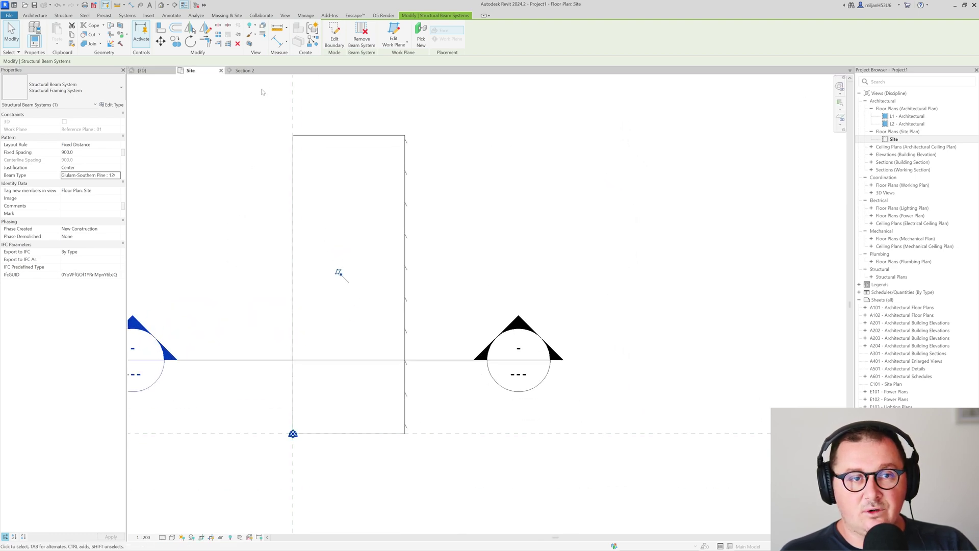
{"action": "left_click", "coordinate": [205, 153]}
{"action": "left_click", "coordinate": [129, 35]}
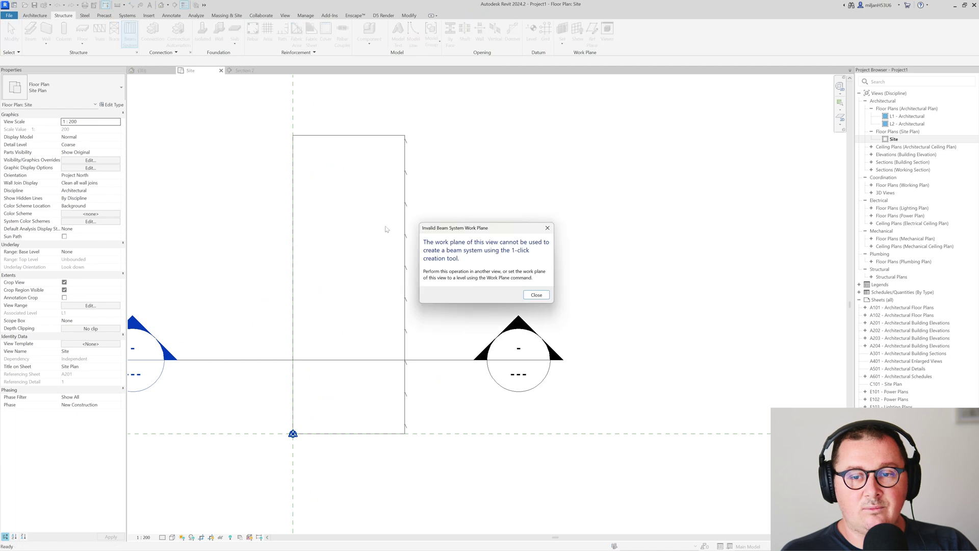
{"action": "left_click", "coordinate": [536, 293]}
{"action": "left_click", "coordinate": [356, 46]}
{"action": "left_click", "coordinate": [395, 26]}
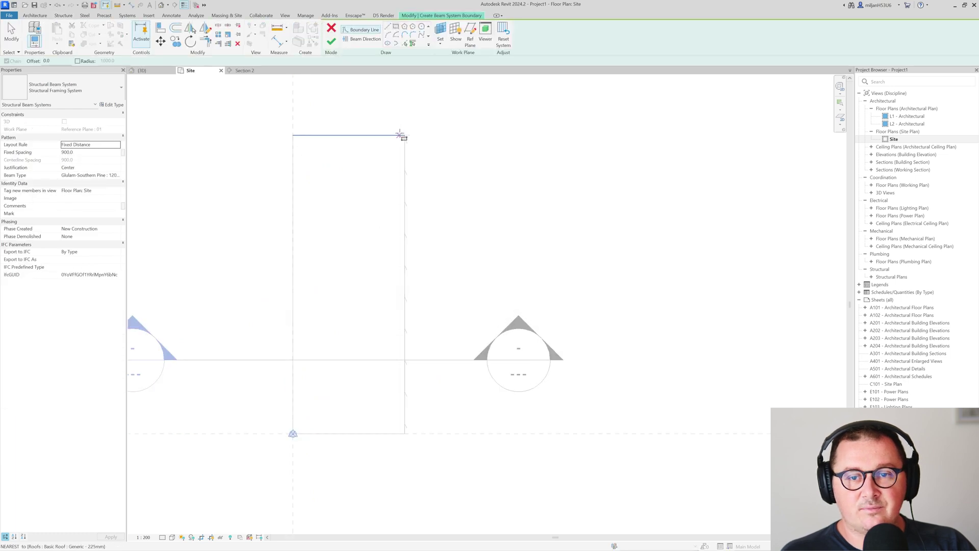
{"action": "left_click", "coordinate": [293, 135]}
{"action": "left_click", "coordinate": [405, 433]}
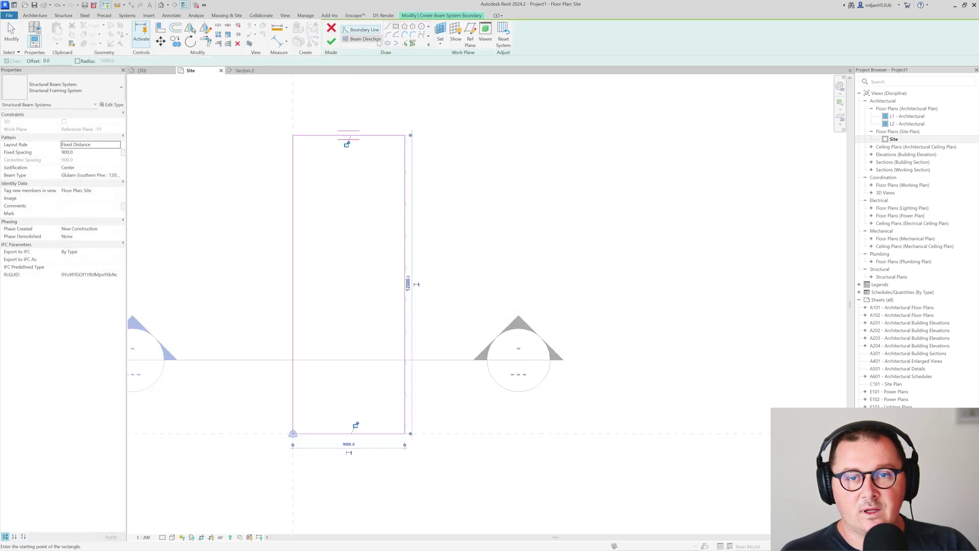
Set the second system's beam direction to 45° from the roof's lower-left plan corner, finish it and inspect the crossing beams in 3D.
{"action": "left_click", "coordinate": [365, 40]}
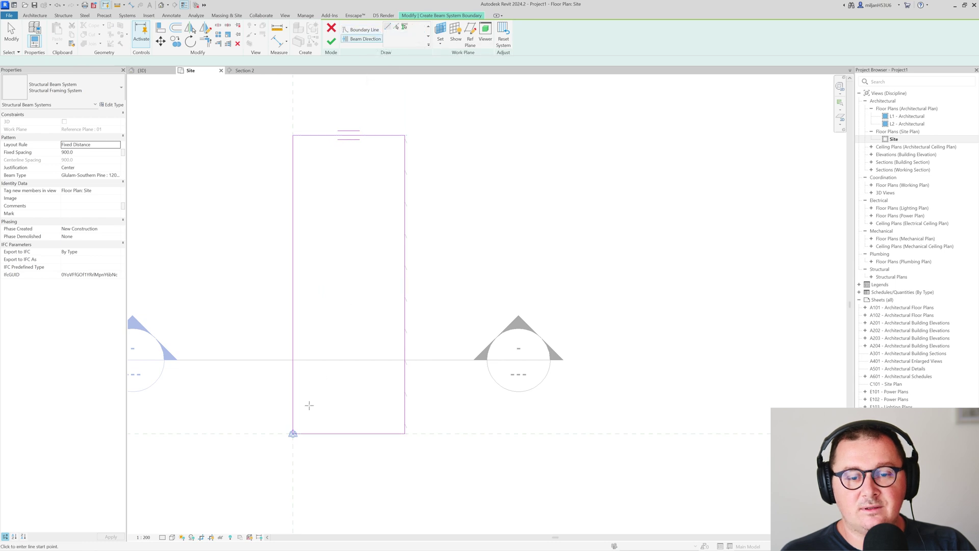
{"action": "left_click", "coordinate": [292, 433]}
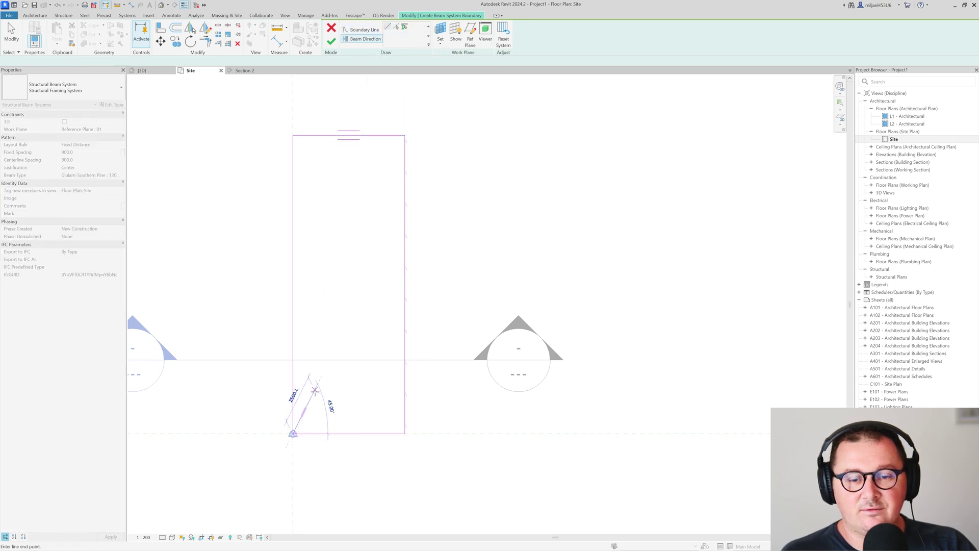
{"action": "left_click", "coordinate": [314, 378]}
{"action": "left_click", "coordinate": [331, 43]}
{"action": "left_click", "coordinate": [143, 70]}
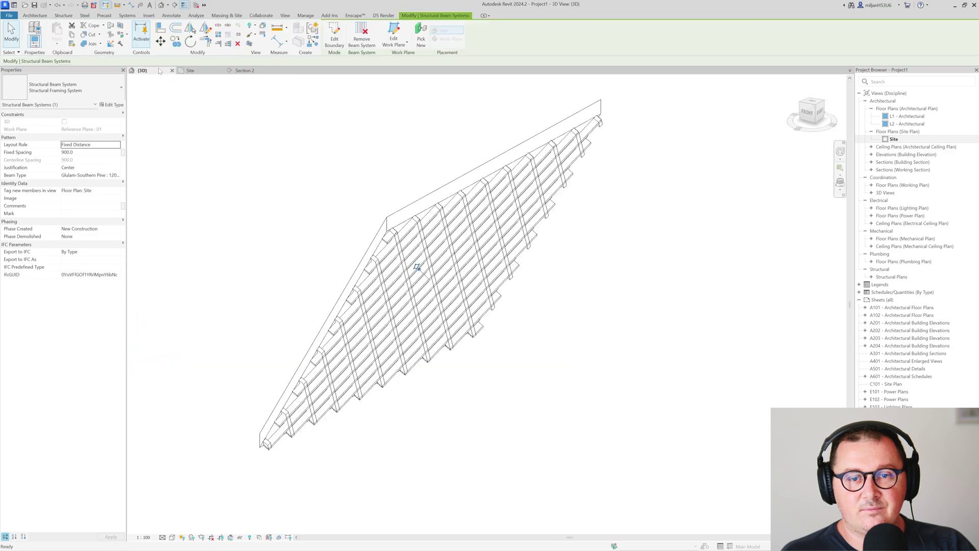
{"action": "middle_click_drag", "start_coordinate": [409, 339], "coordinate": [292, 269], "text": "shift"}
{"action": "middle_click_drag", "start_coordinate": [425, 268], "coordinate": [419, 269], "text": "shift"}
{"action": "middle_click_drag", "start_coordinate": [229, 282], "coordinate": [260, 284], "text": "shift"}
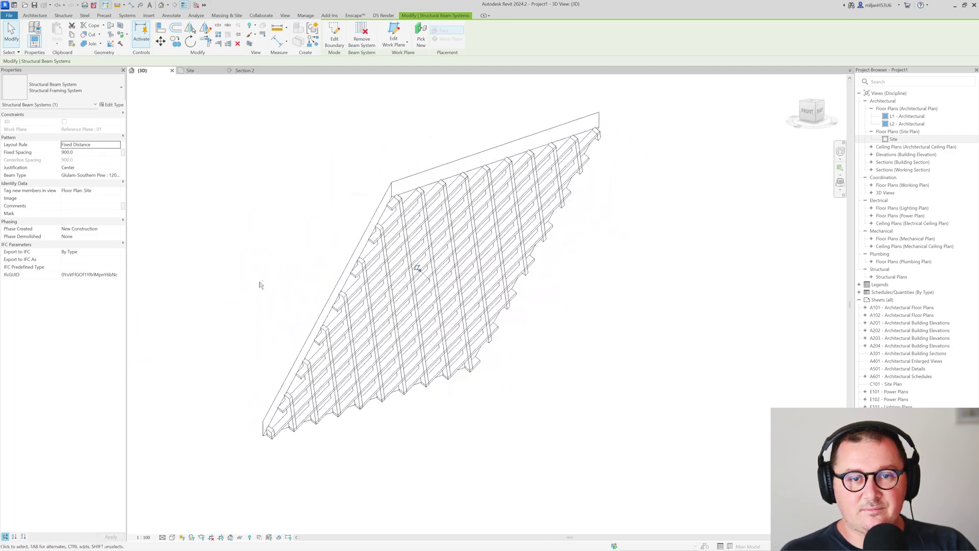
Open the East elevation from its marker in the Site plan and set the view's detail level to Medium.
{"action": "left_click", "coordinate": [202, 74]}
{"action": "scroll", "coordinate": [471, 367], "scroll_direction": "down", "scroll_amount": 4}
{"action": "scroll", "coordinate": [590, 396], "scroll_direction": "up", "scroll_amount": 3}
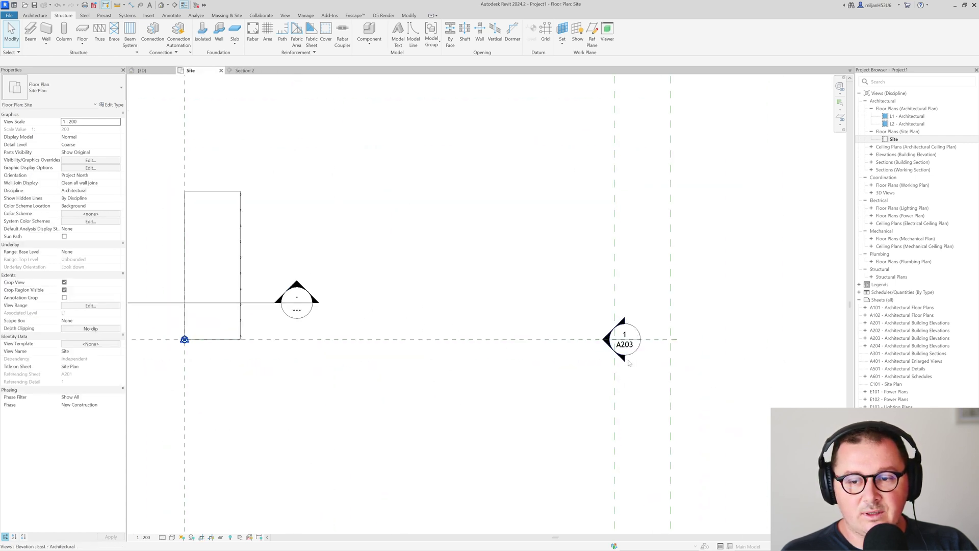
{"action": "left_click", "coordinate": [630, 352]}
{"action": "right_click", "coordinate": [631, 353]}
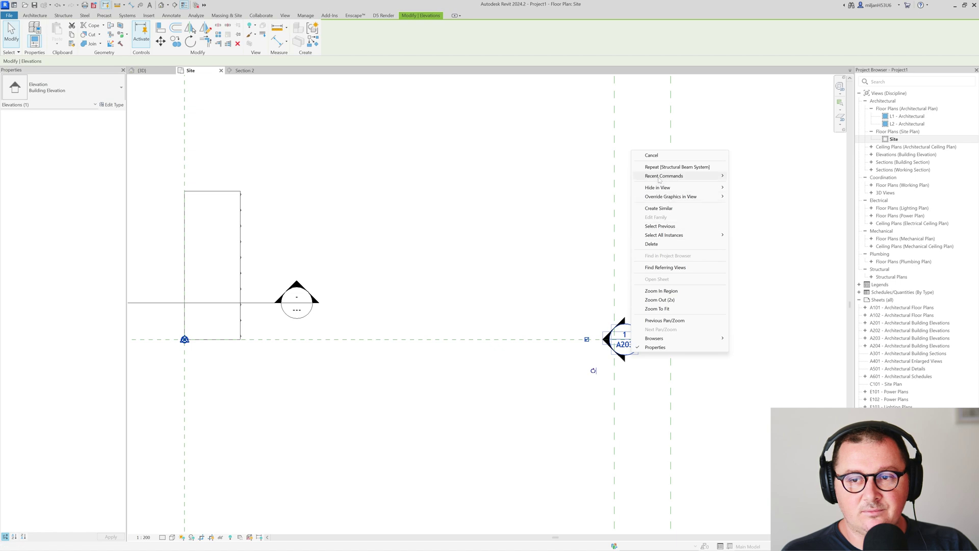
{"action": "key", "text": "Escape"}
{"action": "right_click", "coordinate": [624, 364]}
{"action": "left_click", "coordinate": [658, 181]}
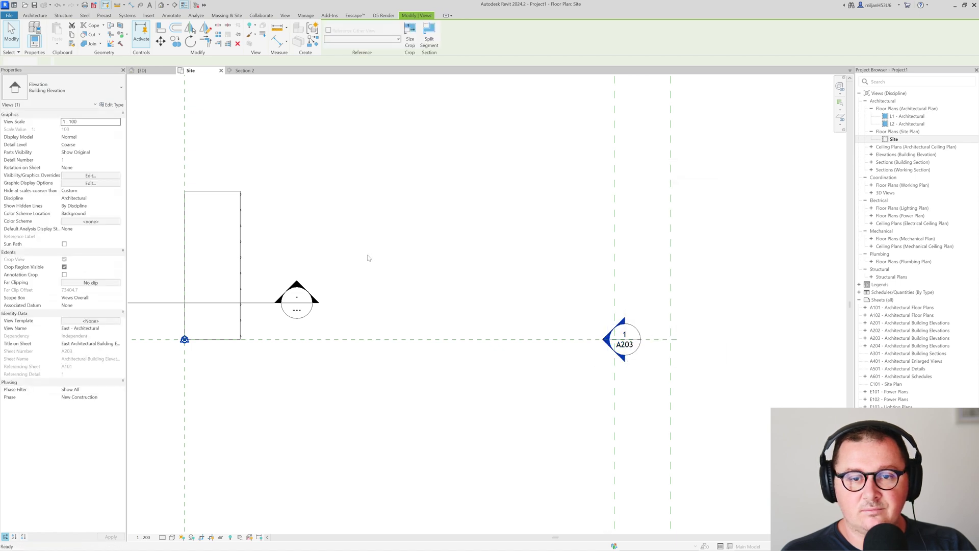
{"action": "left_click", "coordinate": [165, 538]}
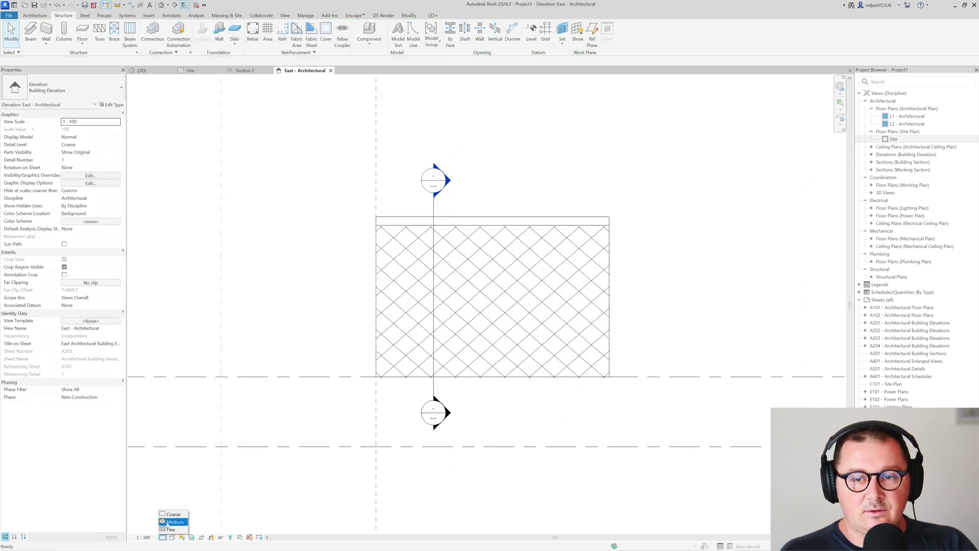
{"action": "left_click", "coordinate": [175, 522]}
{"action": "scroll", "coordinate": [525, 286], "scroll_direction": "up", "scroll_amount": 3}
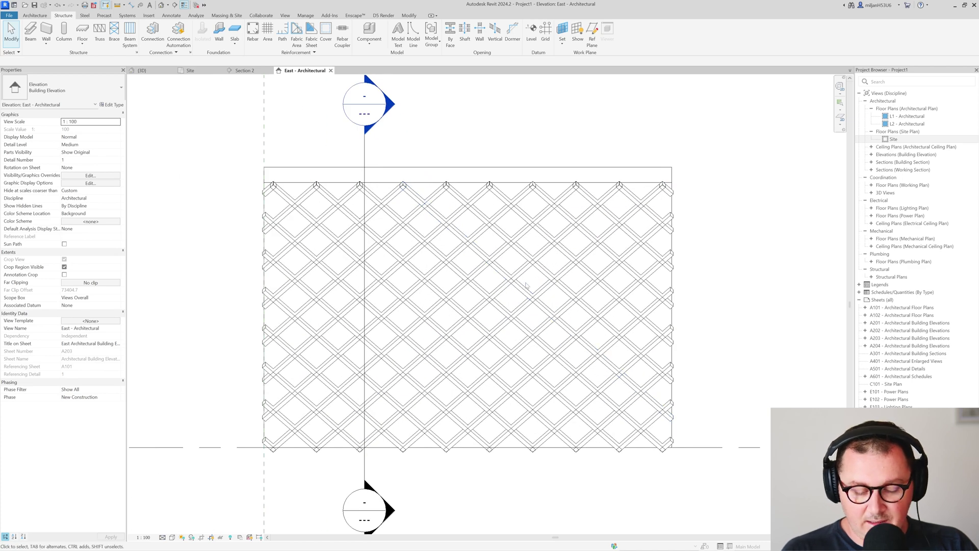
Draw a short horizontal reference plane from the uppermost beam crossing out past the roof's left edge in the East elevation.
{"action": "key", "text": "r"}
{"action": "key", "text": "p"}
{"action": "scroll", "coordinate": [306, 197], "scroll_direction": "up", "scroll_amount": 4}
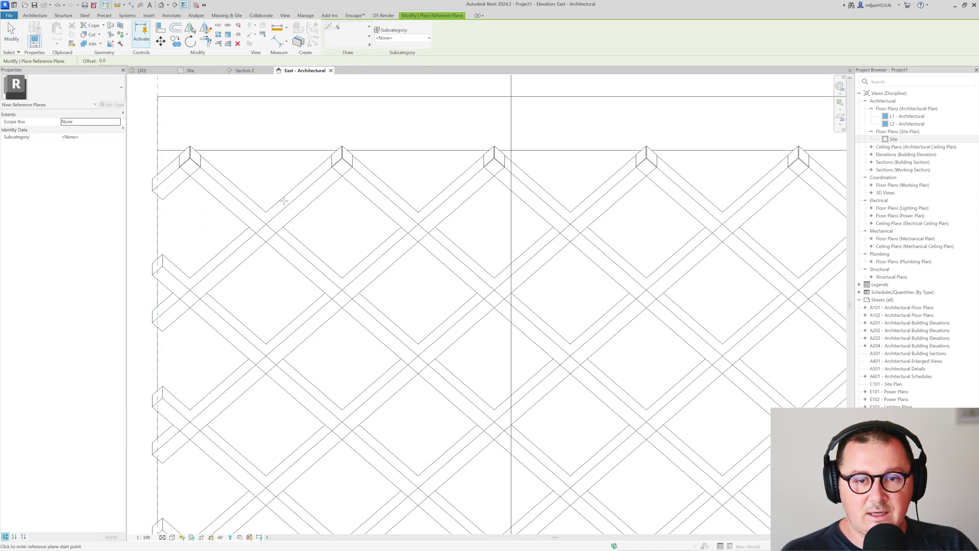
{"action": "left_click", "coordinate": [256, 233]}
{"action": "scroll", "coordinate": [256, 233], "scroll_direction": "down", "scroll_amount": 3}
{"action": "scroll", "coordinate": [239, 254], "scroll_direction": "up", "scroll_amount": 2}
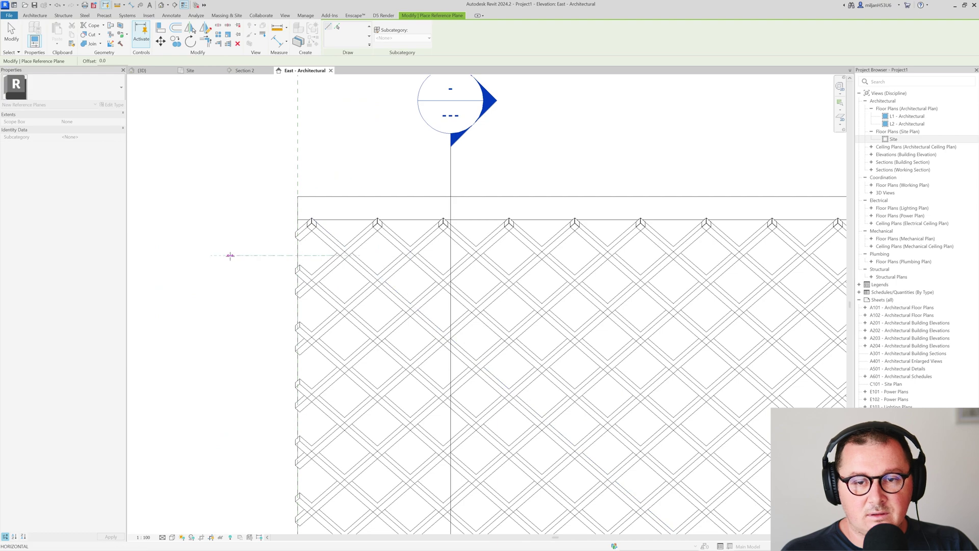
{"action": "left_click", "coordinate": [230, 255]}
Draw a second horizontal reference plane from the lowest beam crossing out past the roof's left edge.
{"action": "scroll", "coordinate": [229, 255], "scroll_direction": "down", "scroll_amount": 4}
{"action": "scroll", "coordinate": [263, 436], "scroll_direction": "up", "scroll_amount": 7}
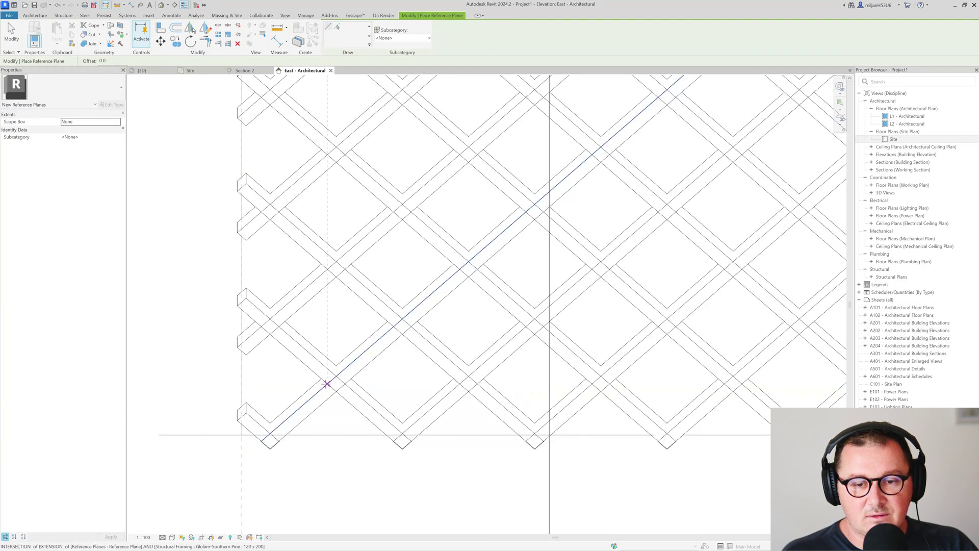
{"action": "left_click", "coordinate": [327, 383]}
{"action": "scroll", "coordinate": [389, 405], "scroll_direction": "down", "scroll_amount": 4}
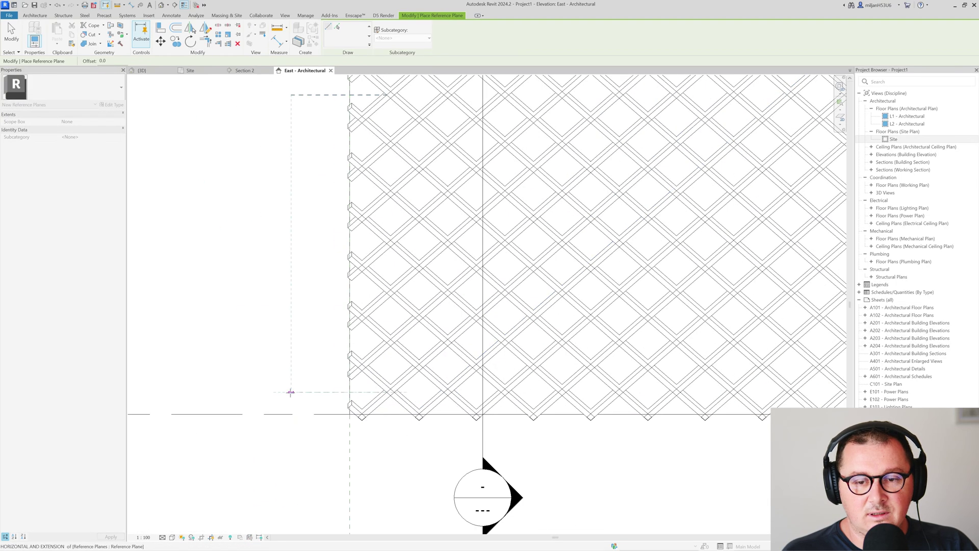
{"action": "left_click", "coordinate": [208, 394]}
{"action": "scroll", "coordinate": [262, 416], "scroll_direction": "down", "scroll_amount": 3}
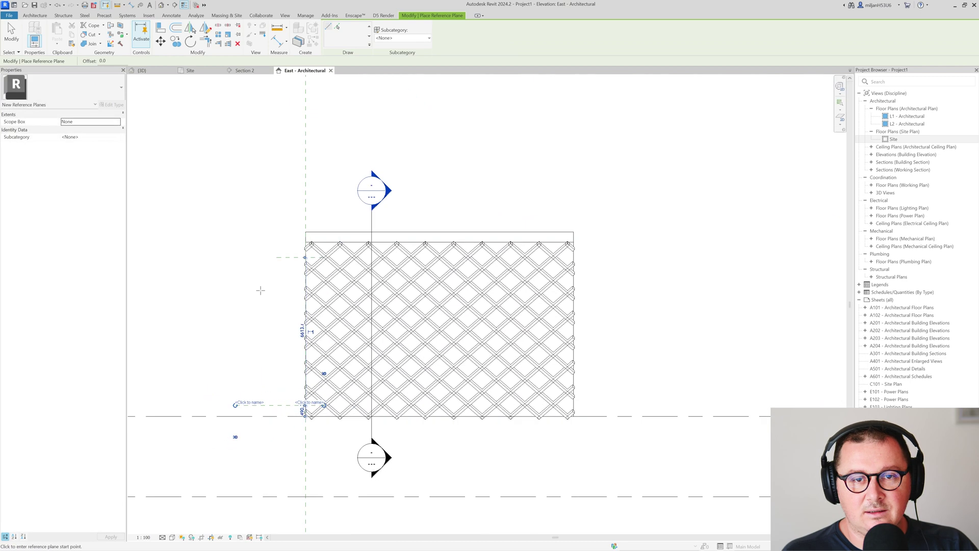
Check Section 2, and extend both horizontal reference planes in the East elevation beyond the roof's right edge.
{"action": "left_click", "coordinate": [247, 72]}
{"action": "scroll", "coordinate": [344, 283], "scroll_direction": "up", "scroll_amount": 2}
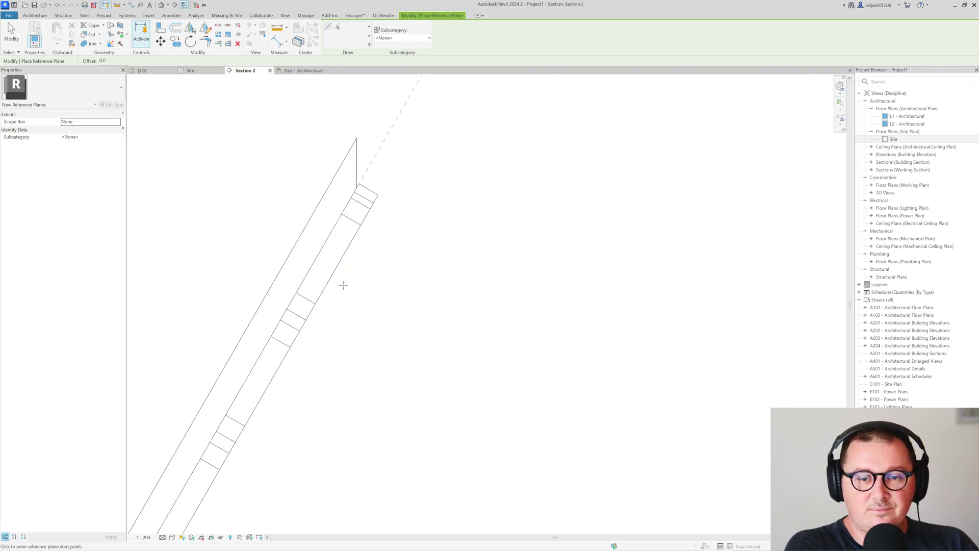
{"action": "middle_click_drag", "start_coordinate": [339, 349], "coordinate": [404, 208]}
{"action": "scroll", "coordinate": [404, 211], "scroll_direction": "down", "scroll_amount": 1}
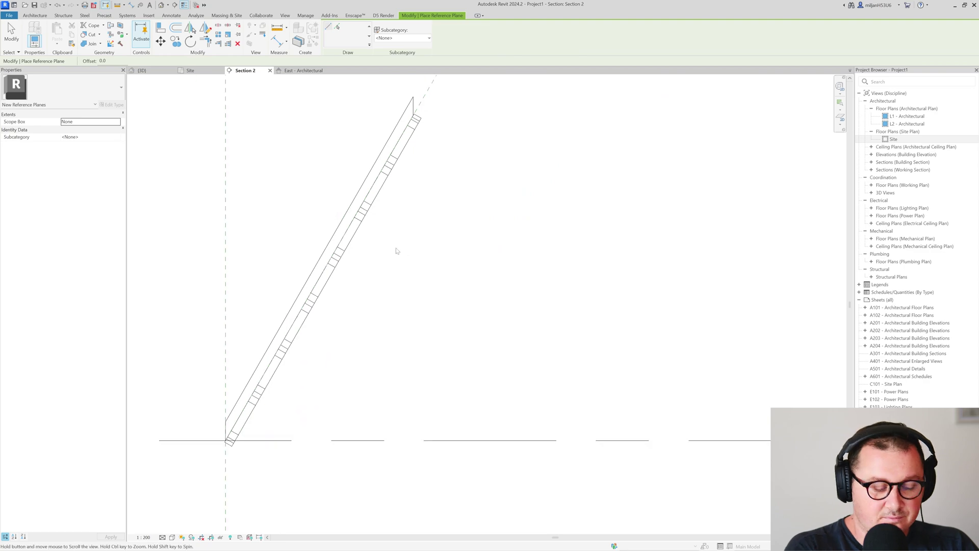
{"action": "key", "text": "Escape"}
{"action": "left_click", "coordinate": [302, 70]}
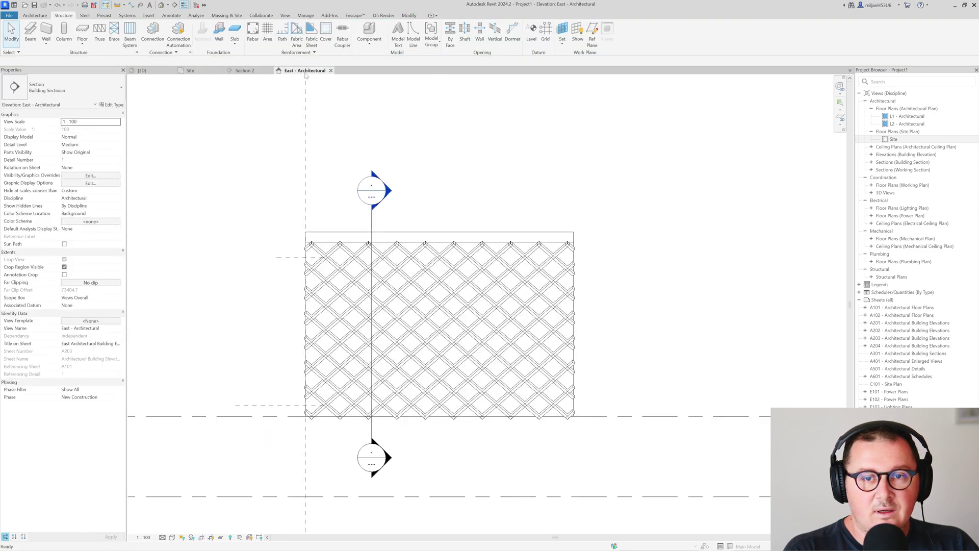
{"action": "left_click", "coordinate": [293, 259]}
{"action": "left_click_drag", "start_coordinate": [324, 257], "coordinate": [611, 257]}
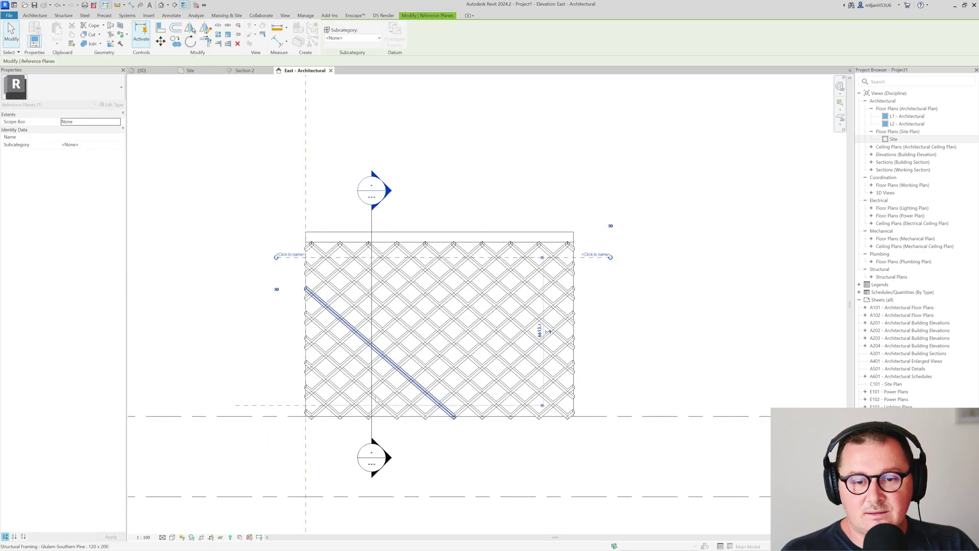
{"action": "left_click", "coordinate": [291, 405]}
{"action": "left_click_drag", "start_coordinate": [324, 406], "coordinate": [625, 396]}
In Section 2, draw an angled reference plane from the roof's top underside corner to where the upper horizontal plane meets the beams' outer face.
{"action": "left_click", "coordinate": [245, 70]}
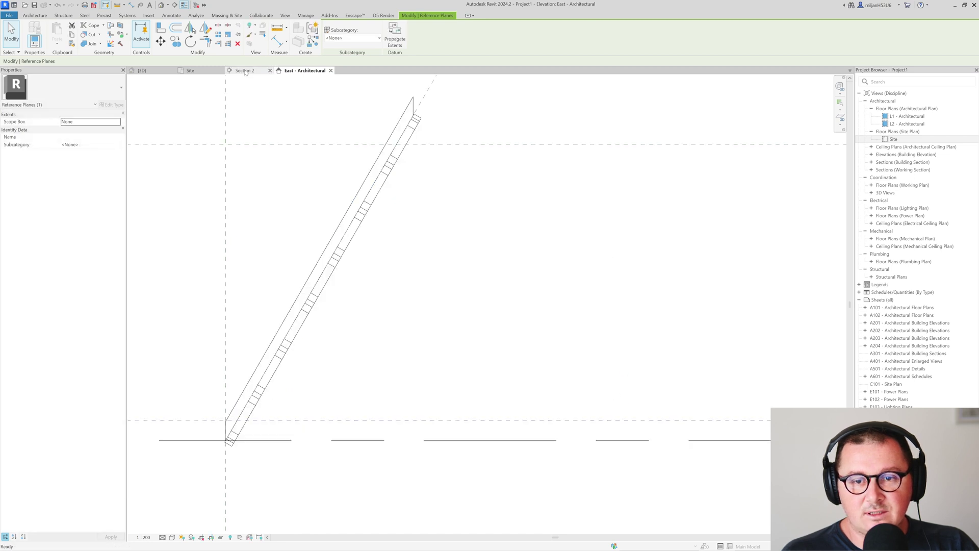
{"action": "left_click", "coordinate": [351, 261]}
{"action": "scroll", "coordinate": [380, 284], "scroll_direction": "up", "scroll_amount": 5}
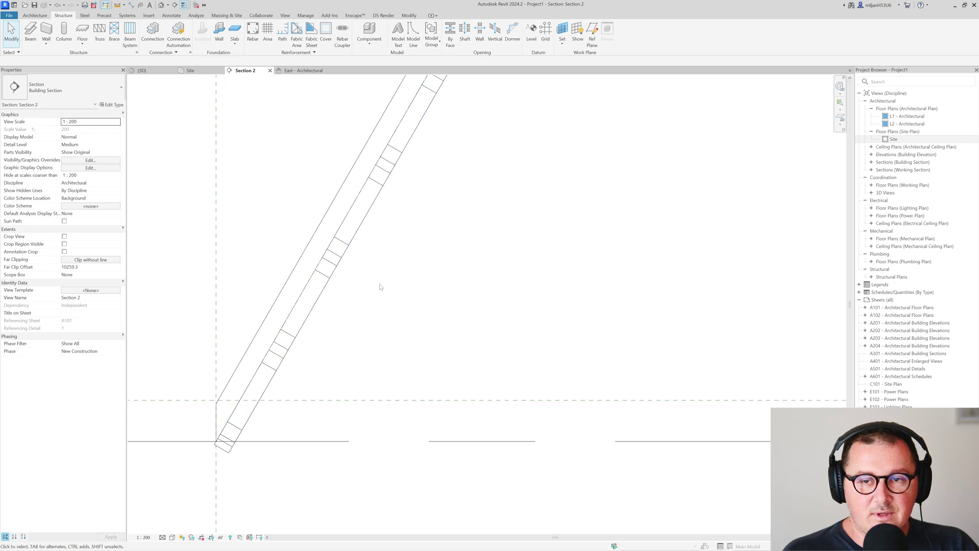
{"action": "scroll", "coordinate": [413, 227], "scroll_direction": "up", "scroll_amount": 2}
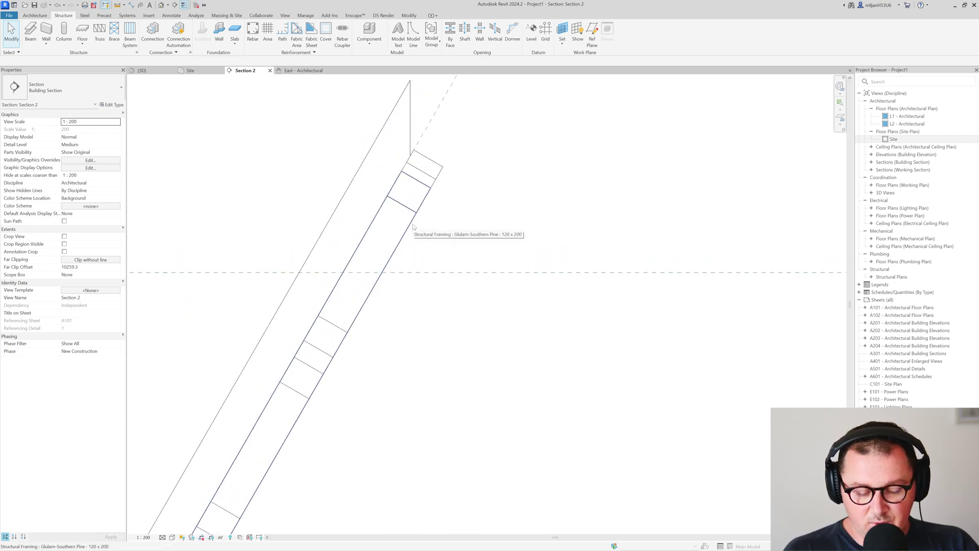
{"action": "key", "text": "r"}
{"action": "key", "text": "p"}
{"action": "left_click", "coordinate": [410, 154]}
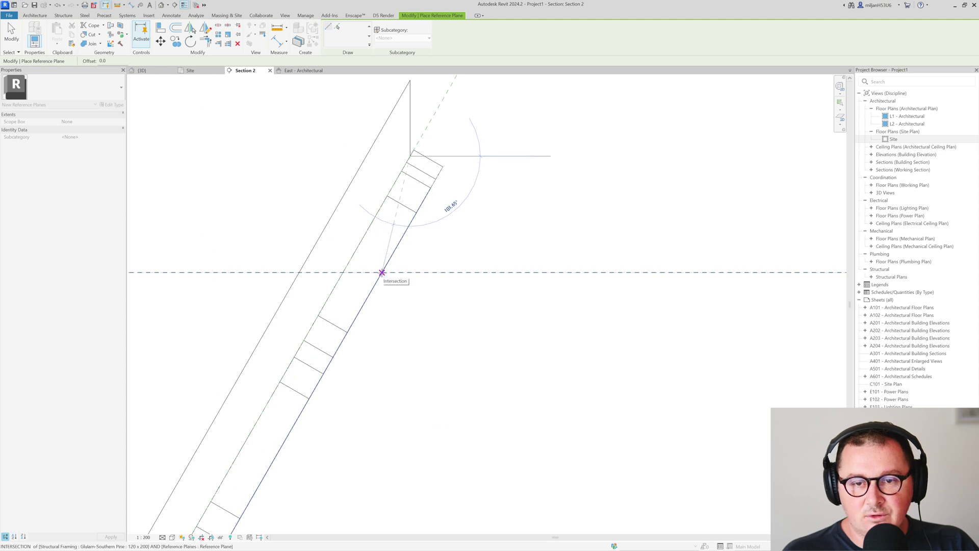
{"action": "left_click", "coordinate": [382, 271]}
{"action": "left_click", "coordinate": [14, 34]}
Close the East elevation and Site views and tile Section 2 beside the 3D view, framing the roof's upper end in both.
{"action": "left_click", "coordinate": [329, 70]}
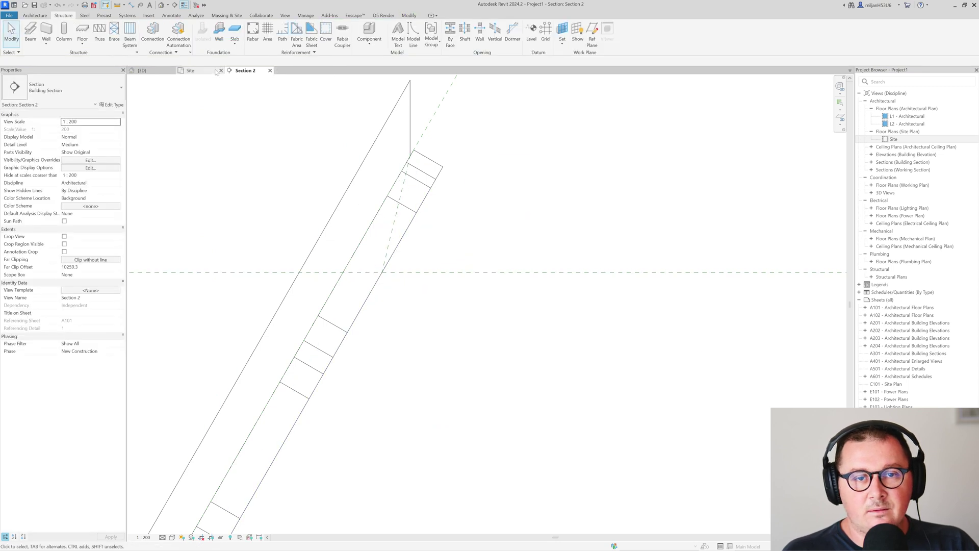
{"action": "left_click", "coordinate": [221, 71]}
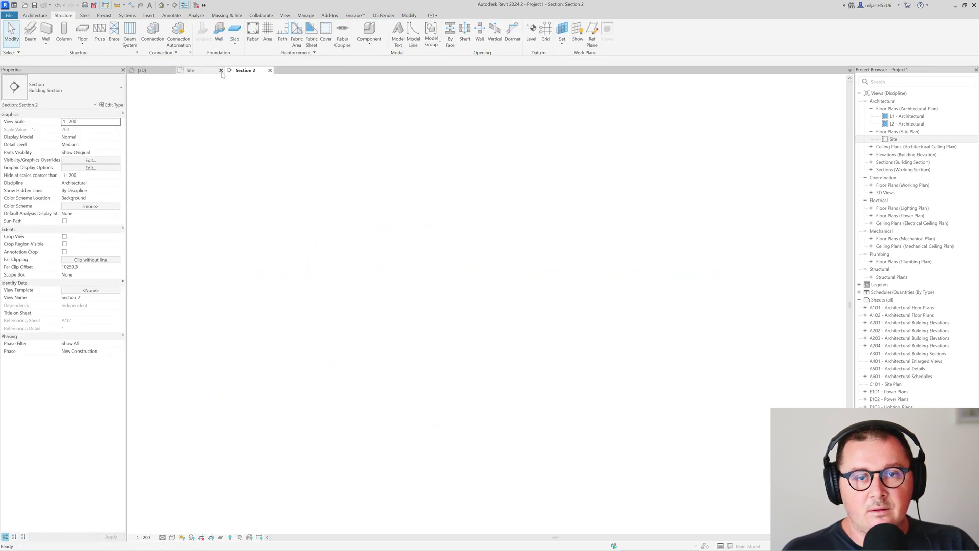
{"action": "left_click", "coordinate": [285, 18]}
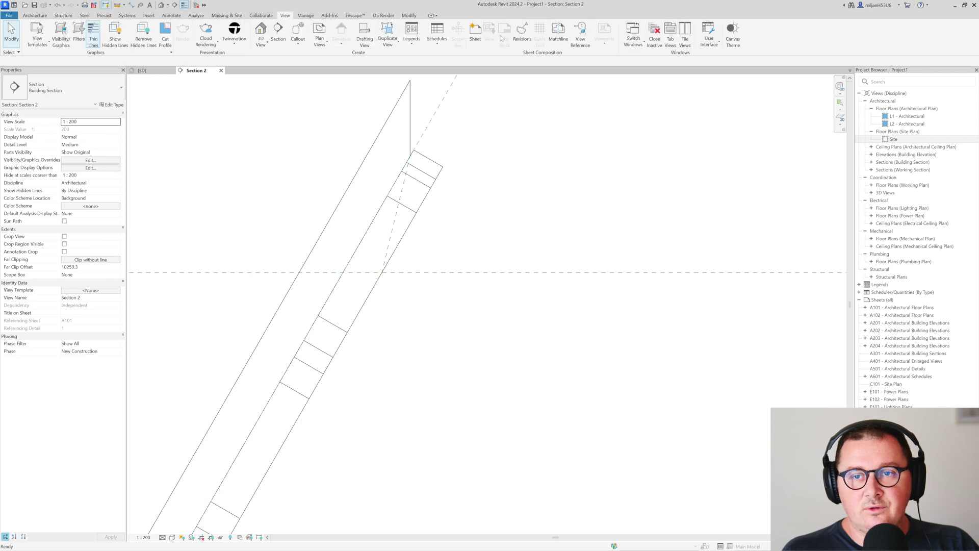
{"action": "left_click", "coordinate": [684, 40]}
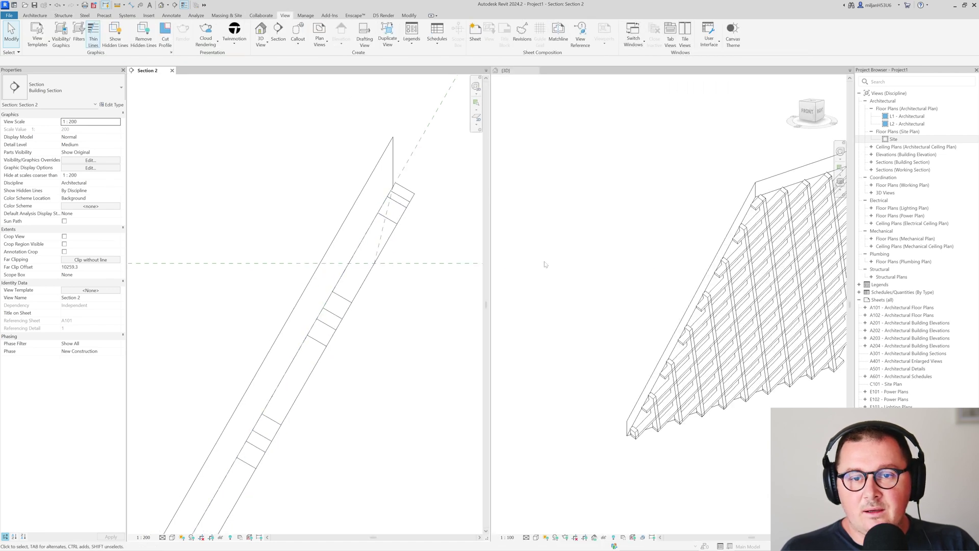
{"action": "scroll", "coordinate": [584, 339], "scroll_direction": "up", "scroll_amount": 5}
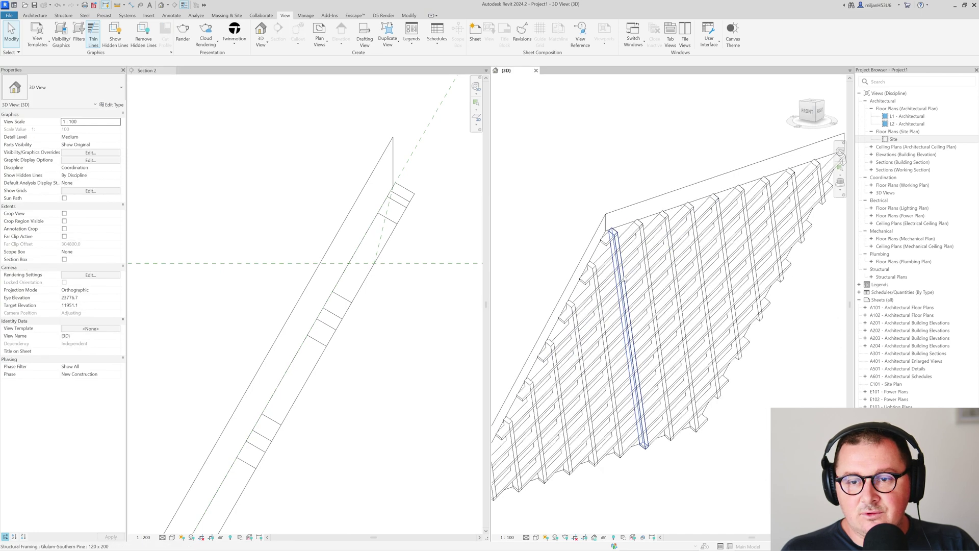
{"action": "scroll", "coordinate": [391, 259], "scroll_direction": "up", "scroll_amount": 2}
{"action": "middle_click_drag", "start_coordinate": [389, 259], "coordinate": [320, 299]}
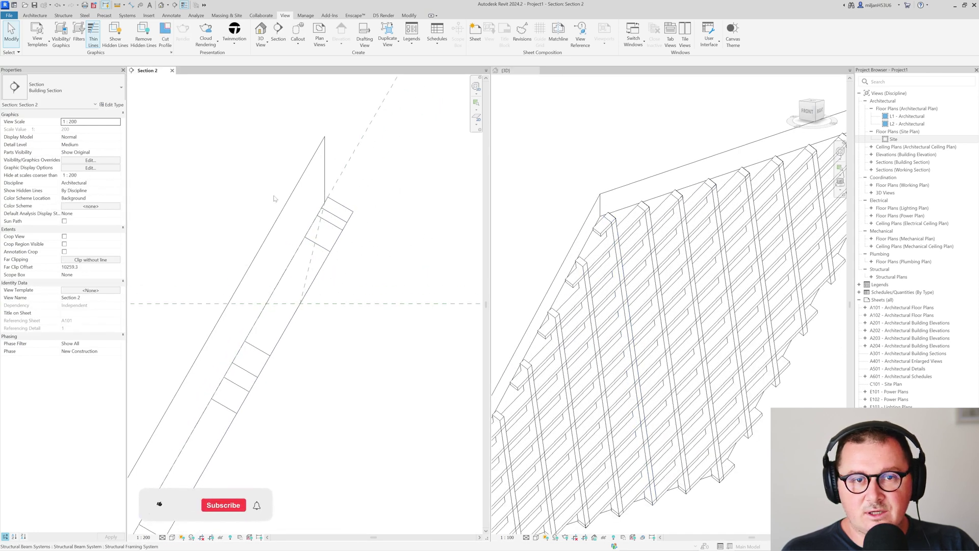
{"action": "key", "text": "c"}
{"action": "key", "text": "g"}
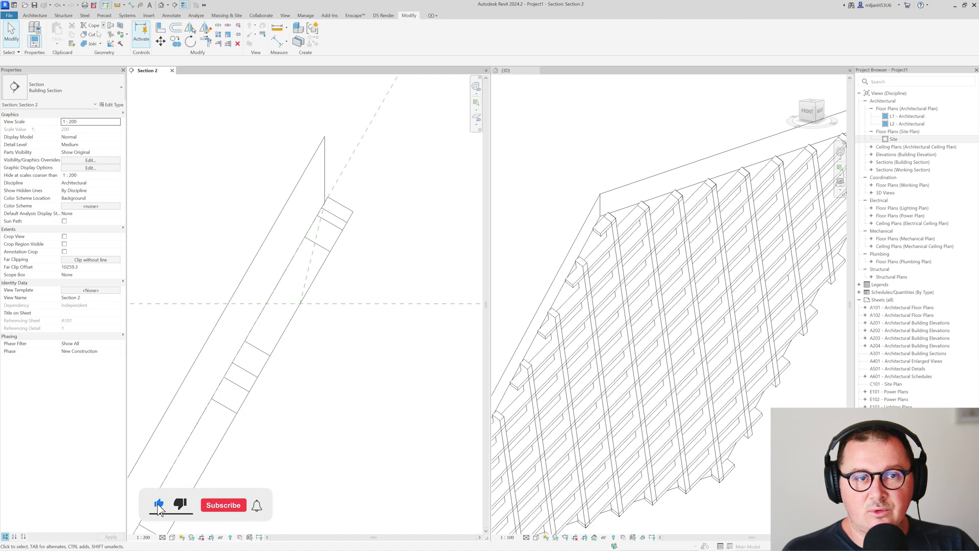
{"action": "left_click", "coordinate": [348, 220]}
{"action": "key", "text": "Escape"}
{"action": "key", "text": "Escape"}
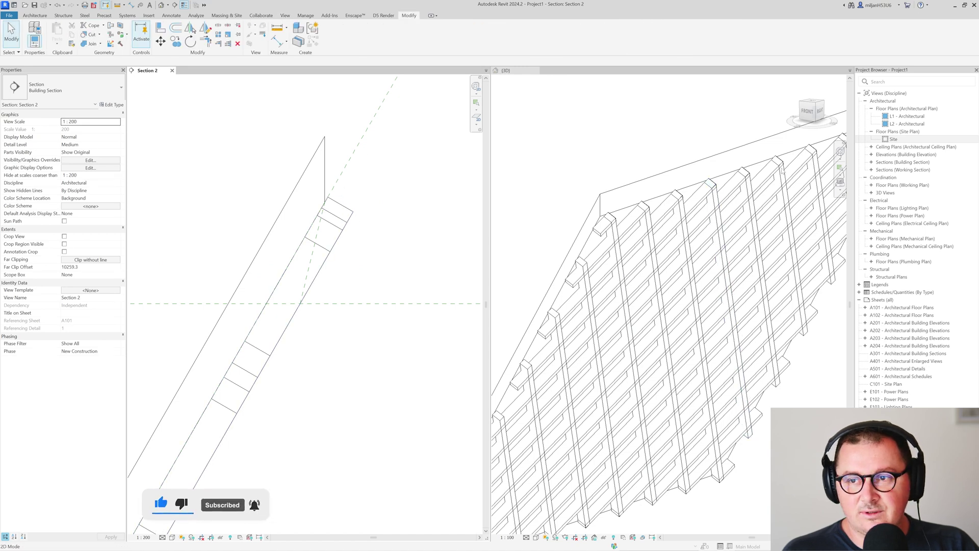
In the Site plan, move the Section 2 line below the roof outline, extend its view depth past the far end and close the plan.
{"action": "left_click", "coordinate": [894, 139]}
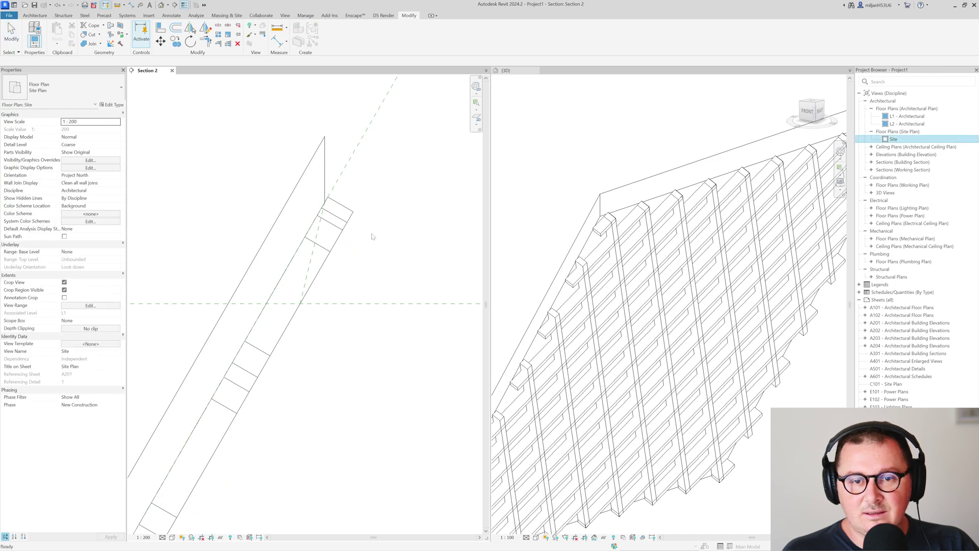
{"action": "scroll", "coordinate": [326, 245], "scroll_direction": "up", "scroll_amount": 5}
{"action": "left_click", "coordinate": [316, 233]}
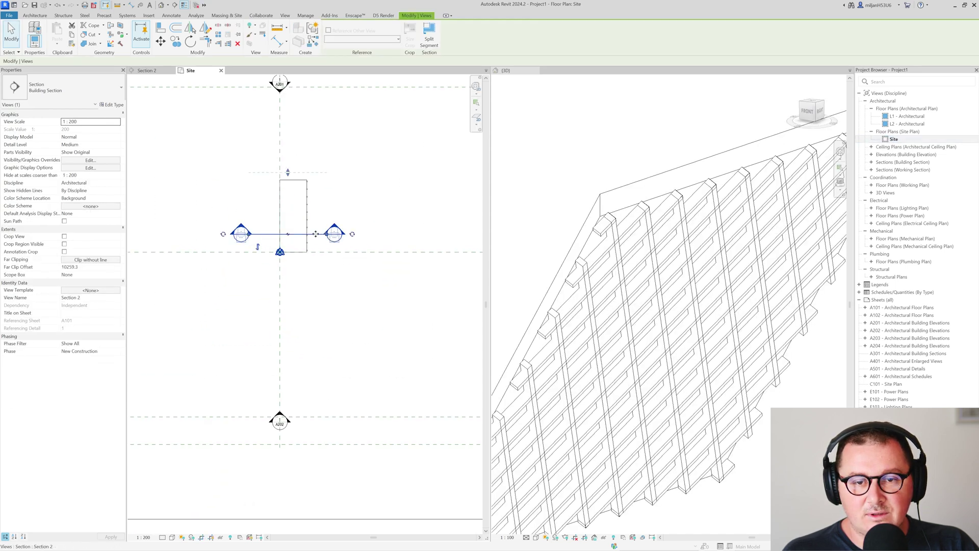
{"action": "left_click_drag", "start_coordinate": [315, 234], "coordinate": [316, 261]}
{"action": "left_click_drag", "start_coordinate": [287, 172], "coordinate": [291, 158]}
{"action": "left_click", "coordinate": [332, 134]}
{"action": "left_click", "coordinate": [221, 71]}
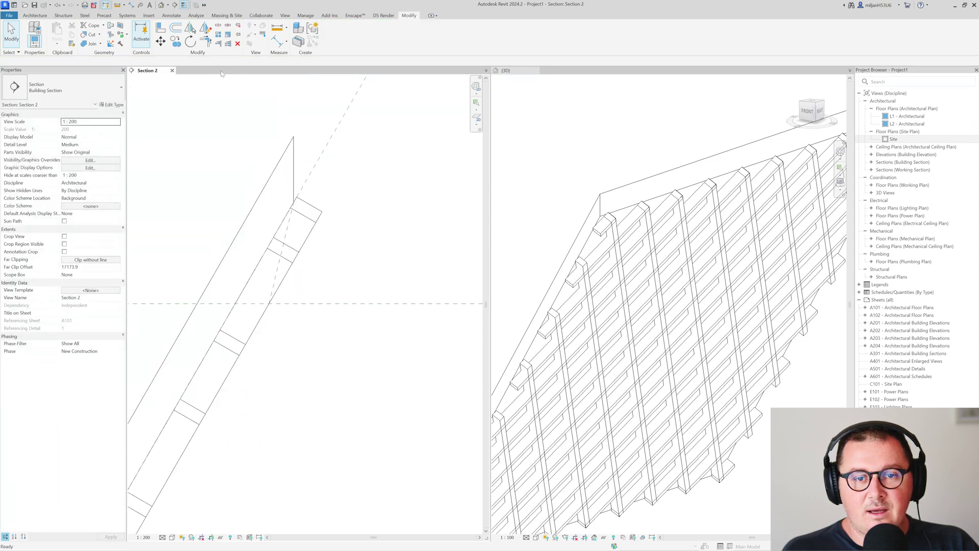
Cut the glulam beams at the roof's upper end with the angled reference plane in Section 2, one beam after another.
{"action": "left_click", "coordinate": [89, 34]}
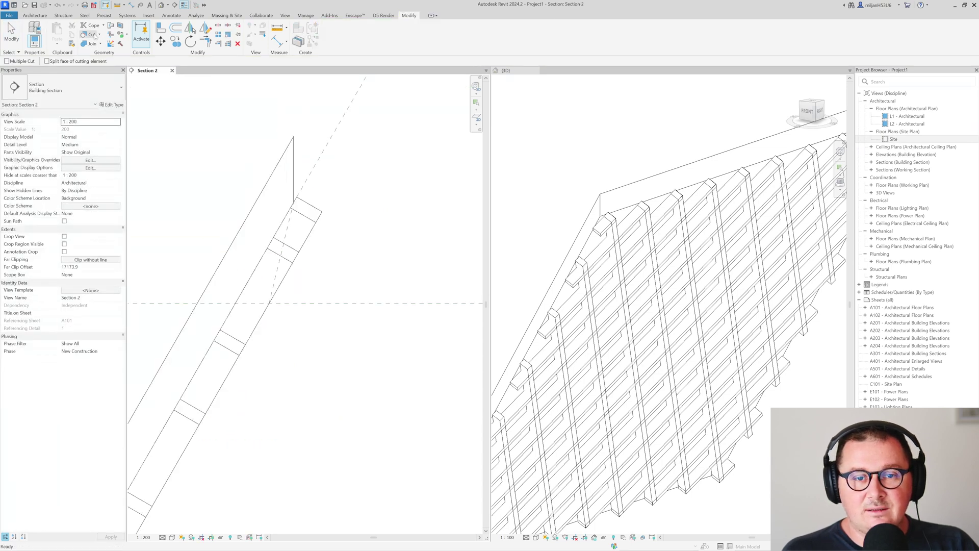
{"action": "left_click", "coordinate": [312, 227]}
{"action": "left_click", "coordinate": [287, 232]}
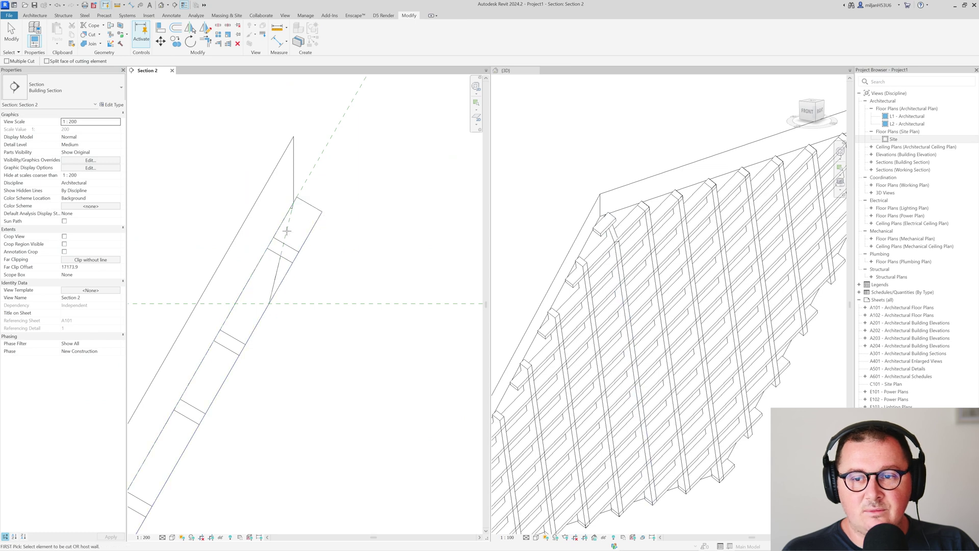
{"action": "left_click", "coordinate": [305, 237]}
{"action": "left_click", "coordinate": [286, 236]}
{"action": "left_click", "coordinate": [295, 257]}
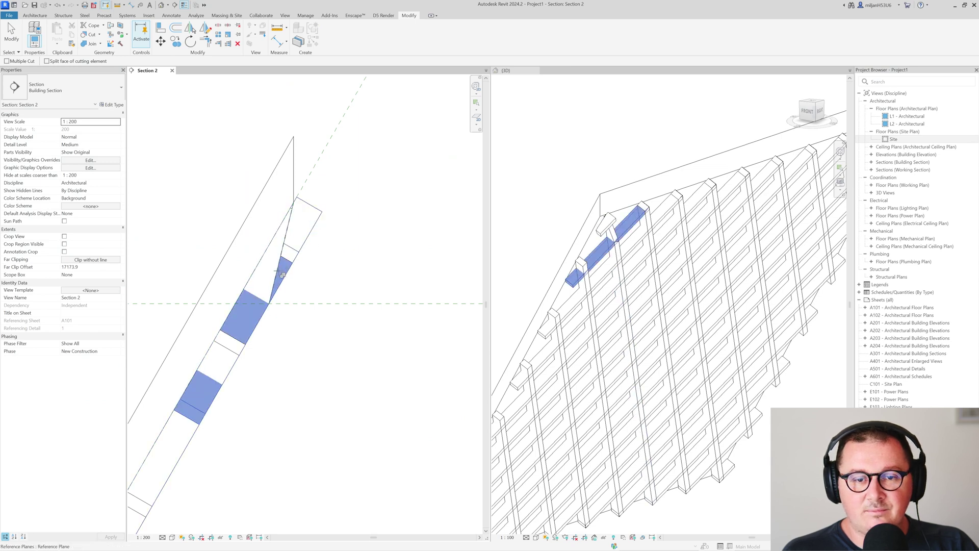
{"action": "left_click", "coordinate": [282, 255]}
{"action": "left_click", "coordinate": [283, 278]}
{"action": "left_click", "coordinate": [276, 273]}
{"action": "key", "text": "Escape"}
In Section 2, extend the lower end of the upper angled reference plane down past the horizontal reference plane.
{"action": "scroll", "coordinate": [284, 280], "scroll_direction": "up", "scroll_amount": 3}
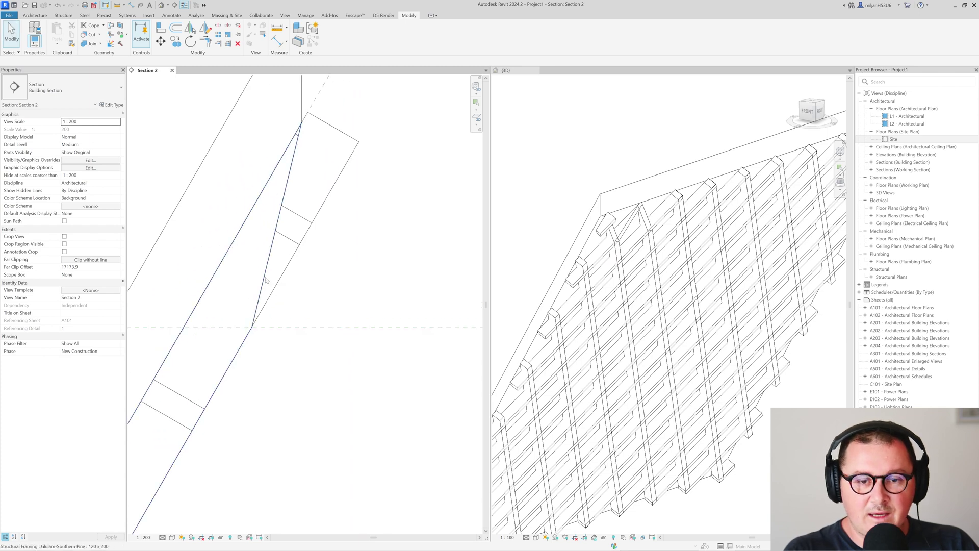
{"action": "key", "text": "Tab"}
{"action": "left_click", "coordinate": [265, 279]}
{"action": "scroll", "coordinate": [294, 202], "scroll_direction": "down", "scroll_amount": 2}
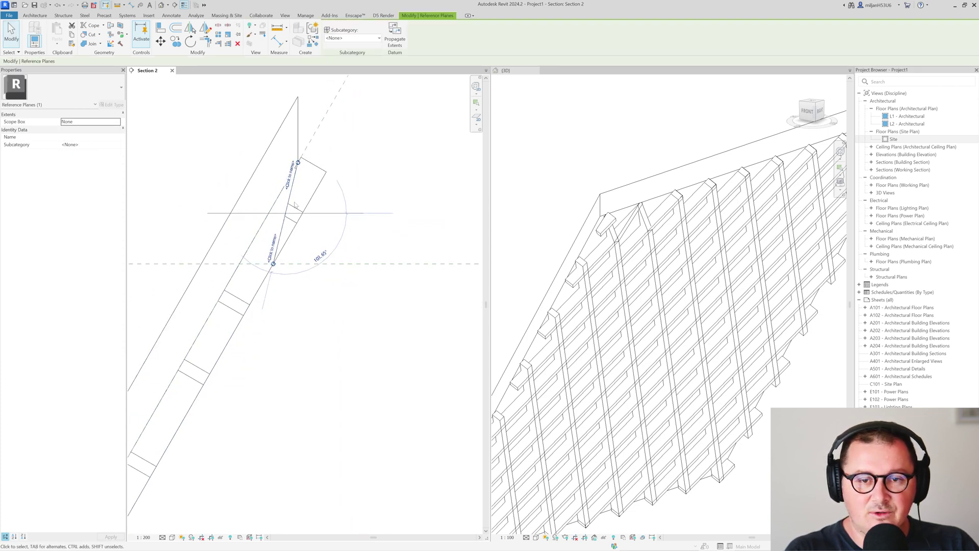
{"action": "scroll", "coordinate": [281, 246], "scroll_direction": "up", "scroll_amount": 2}
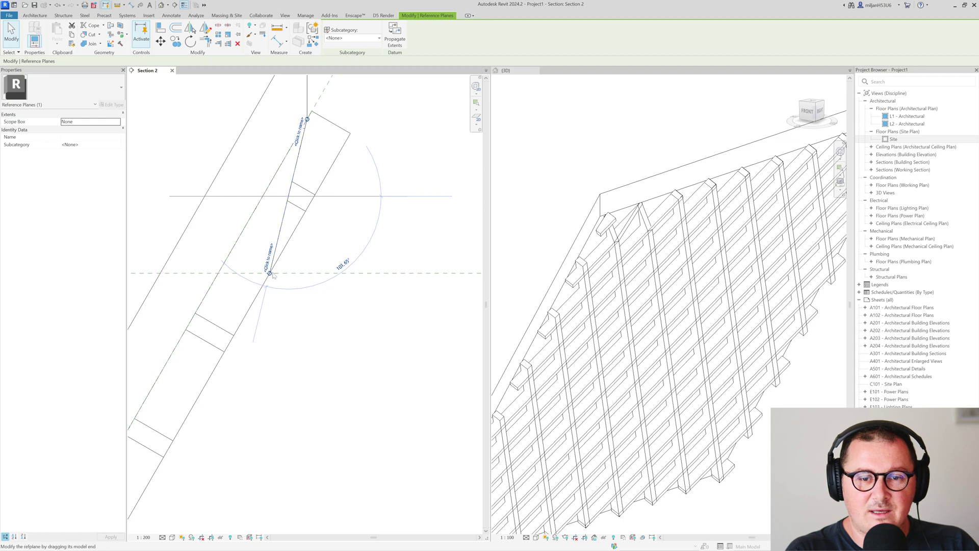
{"action": "left_click_drag", "start_coordinate": [270, 273], "coordinate": [266, 306]}
{"action": "left_click_drag", "start_coordinate": [256, 383], "coordinate": [252, 398]}
{"action": "left_click", "coordinate": [312, 346]}
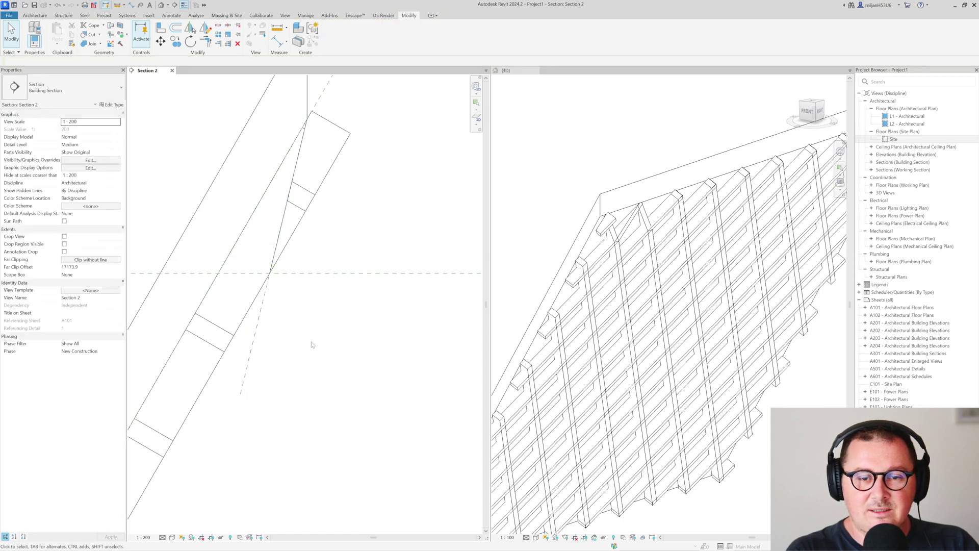
Cut the remaining glulam beams at the roof's upper end with the extended angled reference plane, one beam after another.
{"action": "middle_click_drag", "start_coordinate": [312, 341], "coordinate": [301, 358]}
{"action": "key", "text": "c"}
{"action": "key", "text": "g"}
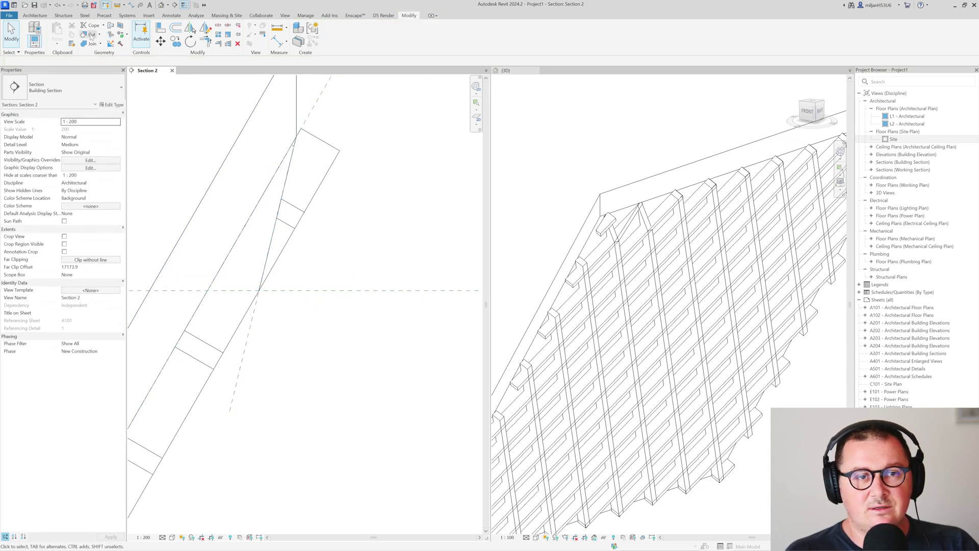
{"action": "left_click", "coordinate": [235, 334]}
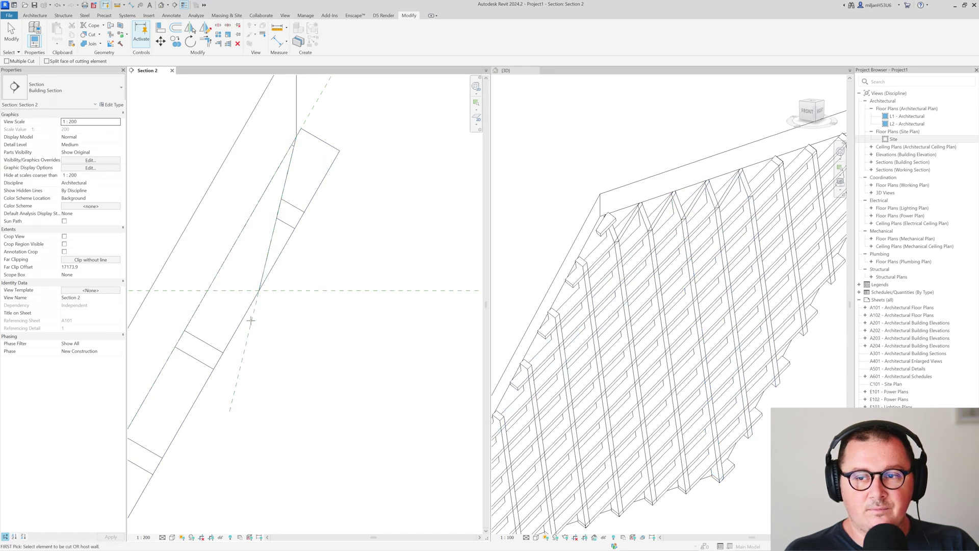
{"action": "left_click", "coordinate": [281, 261]}
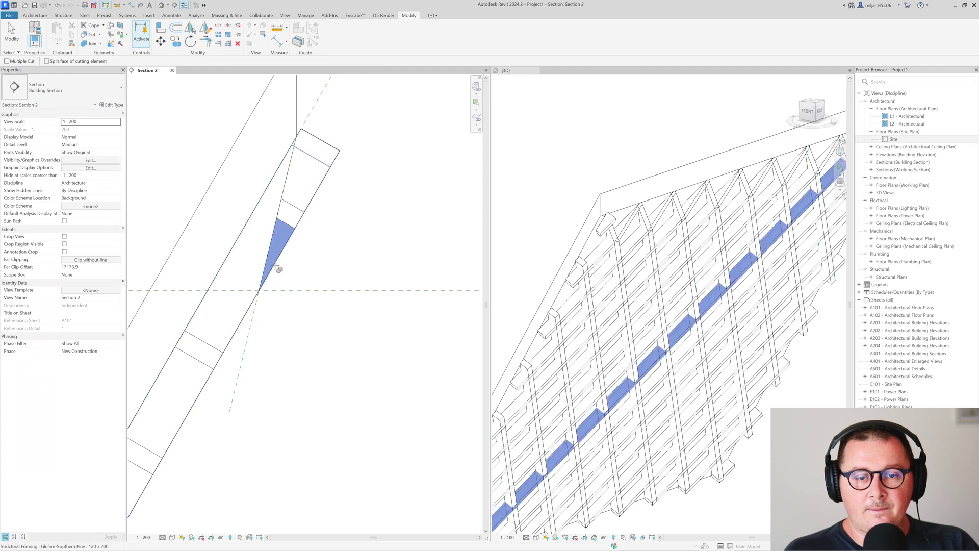
{"action": "left_click", "coordinate": [278, 267]}
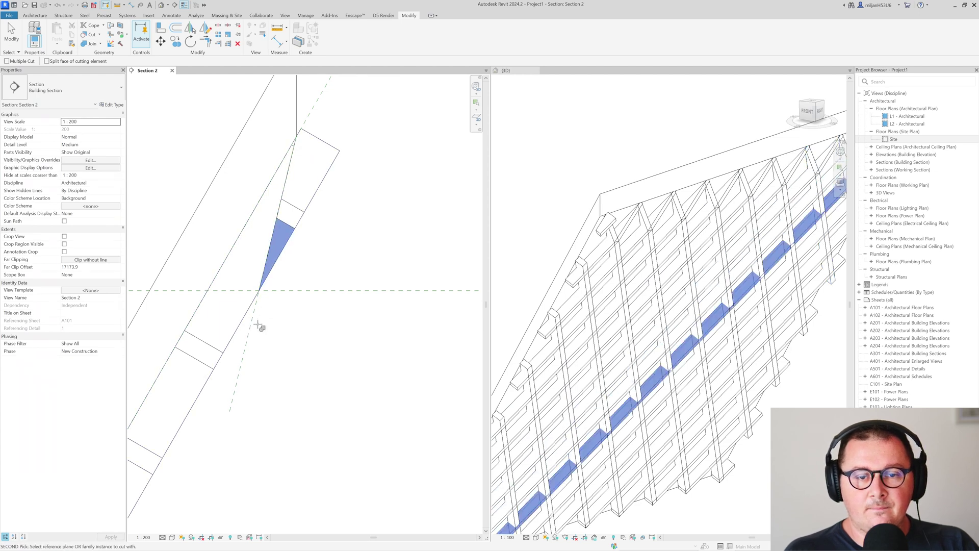
{"action": "scroll", "coordinate": [649, 306], "scroll_direction": "down", "scroll_amount": 1}
{"action": "middle_click_drag", "start_coordinate": [758, 244], "coordinate": [662, 267]}
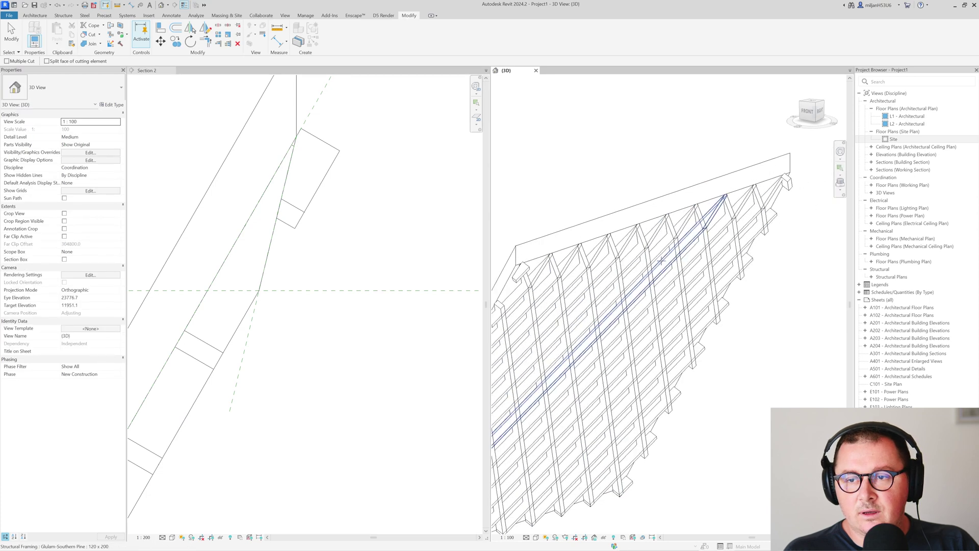
{"action": "left_click", "coordinate": [11, 33]}
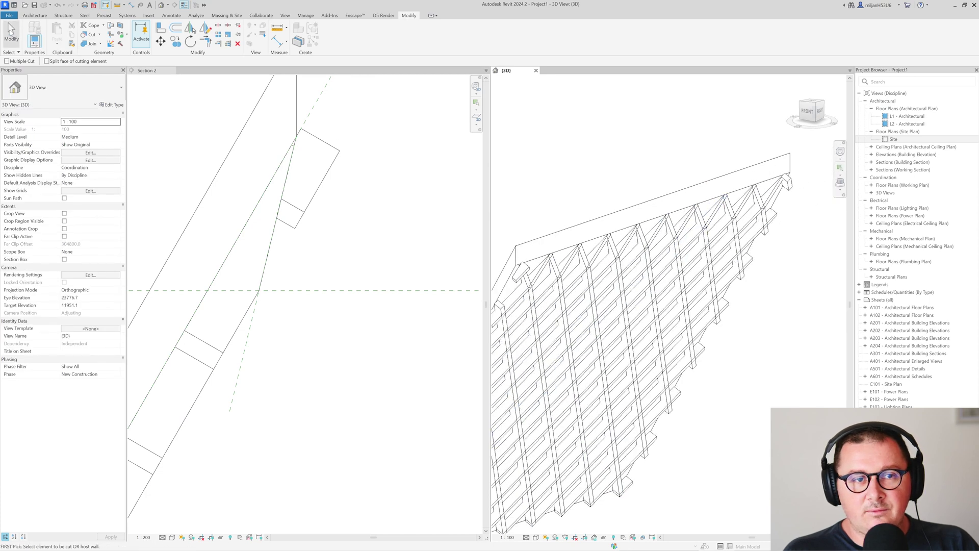
In the 3D view, delete the two leftover short glulam beams at the roof's upper corners.
{"action": "left_click", "coordinate": [787, 181]}
{"action": "key", "text": "Delete"}
{"action": "middle_click_drag", "start_coordinate": [713, 219], "coordinate": [753, 218]}
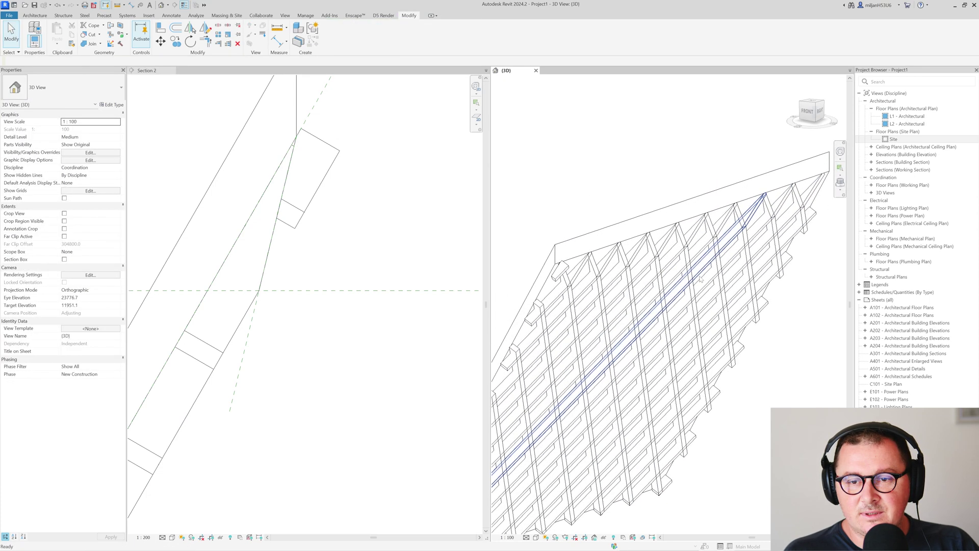
{"action": "left_click", "coordinate": [561, 273]}
{"action": "left_click", "coordinate": [571, 259]}
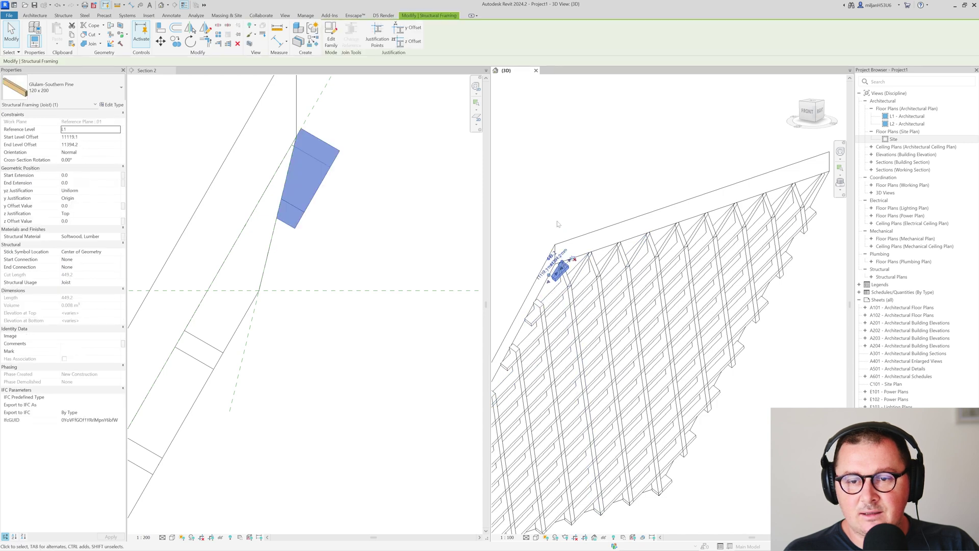
{"action": "key", "text": "Delete"}
In Section 2, draw a reference plane from the roof's lower underside corner to where the lower horizontal plane meets the beams' outer face.
{"action": "scroll", "coordinate": [403, 225], "scroll_direction": "down", "scroll_amount": 4}
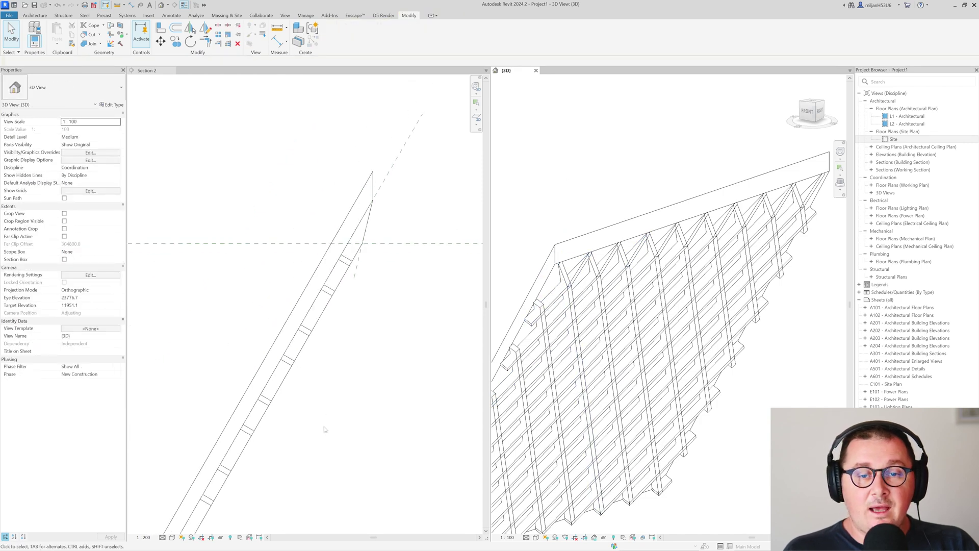
{"action": "middle_click_drag", "start_coordinate": [307, 438], "coordinate": [365, 279]}
{"action": "scroll", "coordinate": [346, 301], "scroll_direction": "down", "scroll_amount": 2}
{"action": "scroll", "coordinate": [289, 383], "scroll_direction": "up", "scroll_amount": 2}
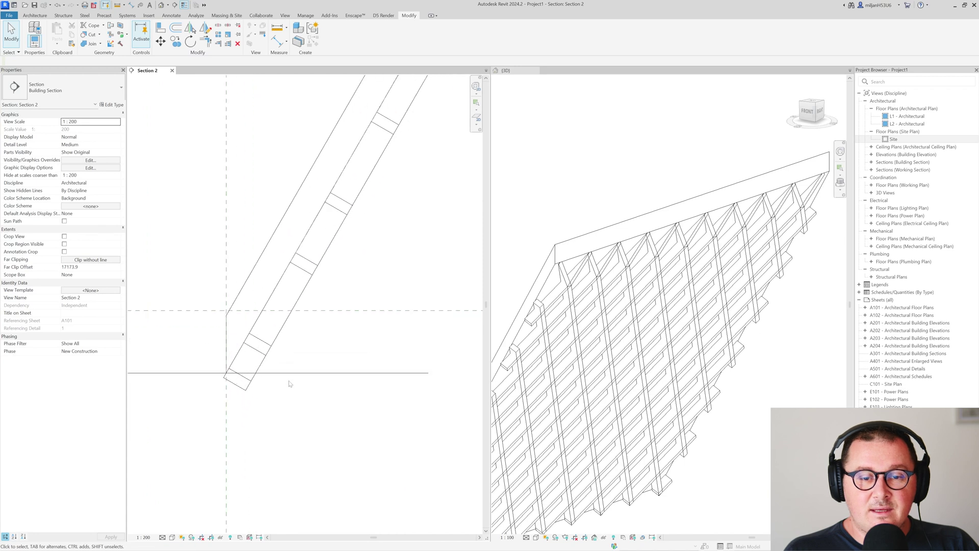
{"action": "key", "text": "r"}
{"action": "key", "text": "p"}
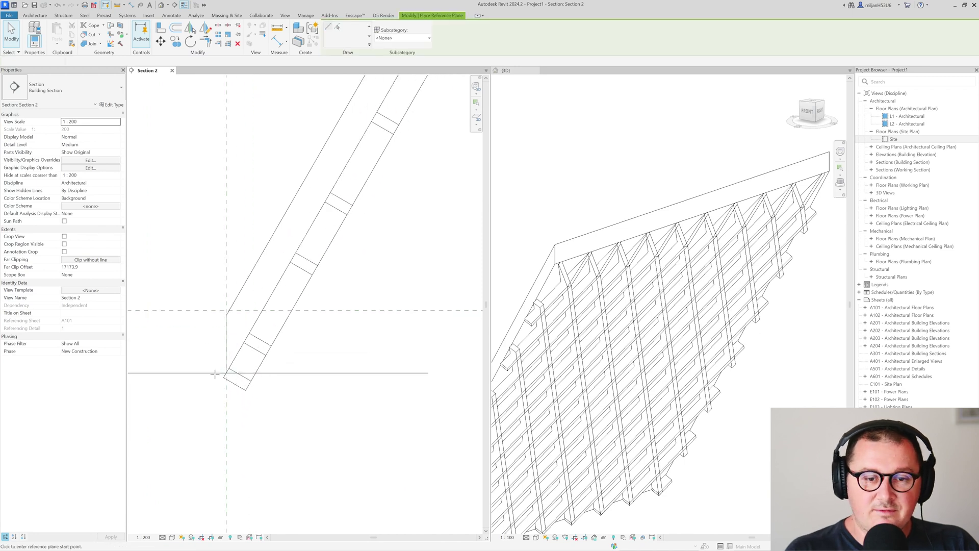
{"action": "left_click", "coordinate": [226, 373]}
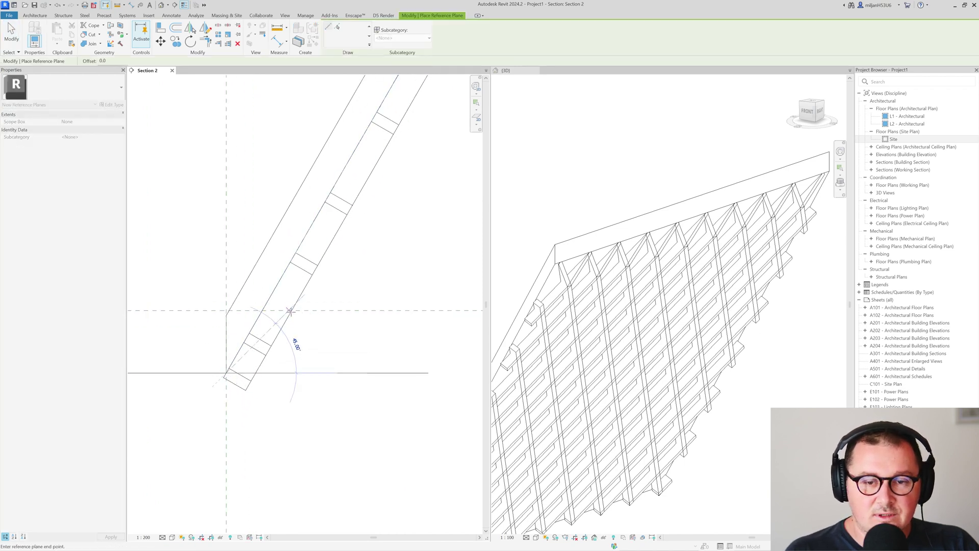
{"action": "scroll", "coordinate": [293, 308], "scroll_direction": "up", "scroll_amount": 1}
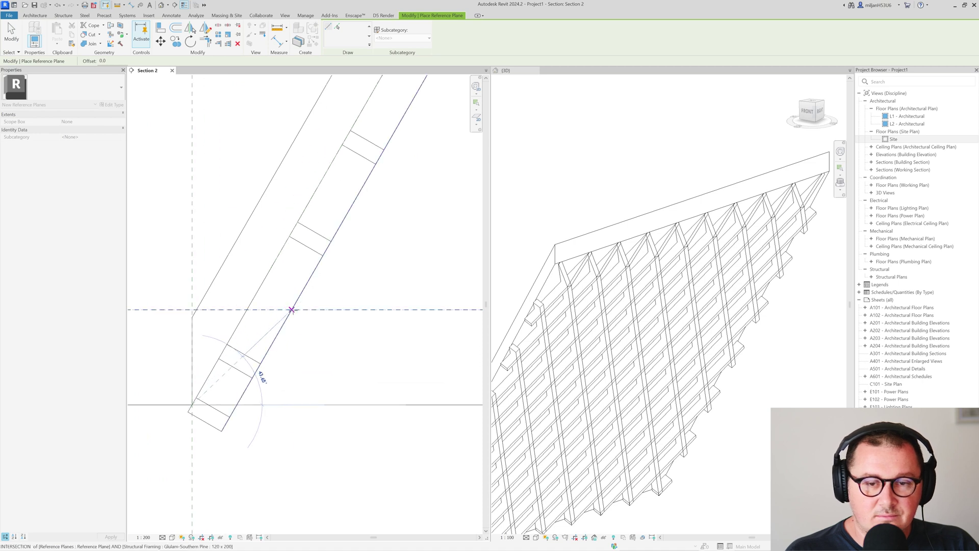
{"action": "left_click", "coordinate": [291, 310]}
{"action": "left_click", "coordinate": [17, 28]}
Extend the upper end of the new angled reference plane well beyond the beams' outer face.
{"action": "left_click", "coordinate": [275, 325]}
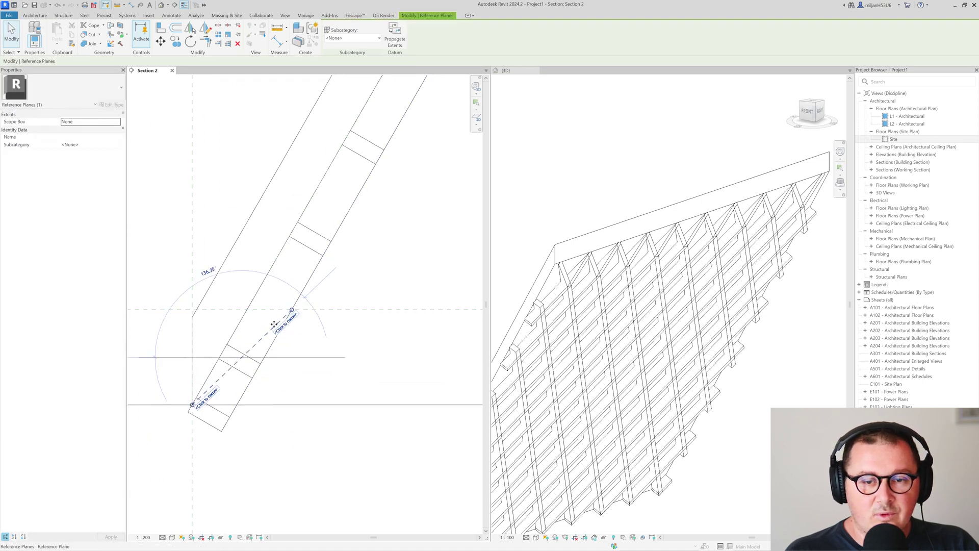
{"action": "left_click_drag", "start_coordinate": [292, 310], "coordinate": [359, 252]}
{"action": "left_click_drag", "start_coordinate": [393, 220], "coordinate": [394, 220]}
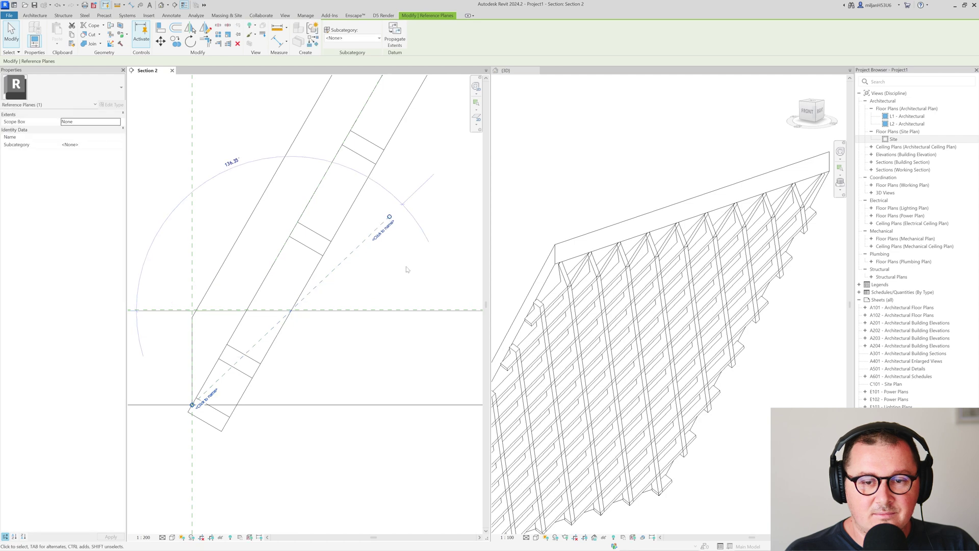
{"action": "left_click", "coordinate": [406, 268]}
Cut the glulam beams at the roof's lower end with the lower angled reference plane, one beam after another.
{"action": "scroll", "coordinate": [258, 364], "scroll_direction": "down", "scroll_amount": 2}
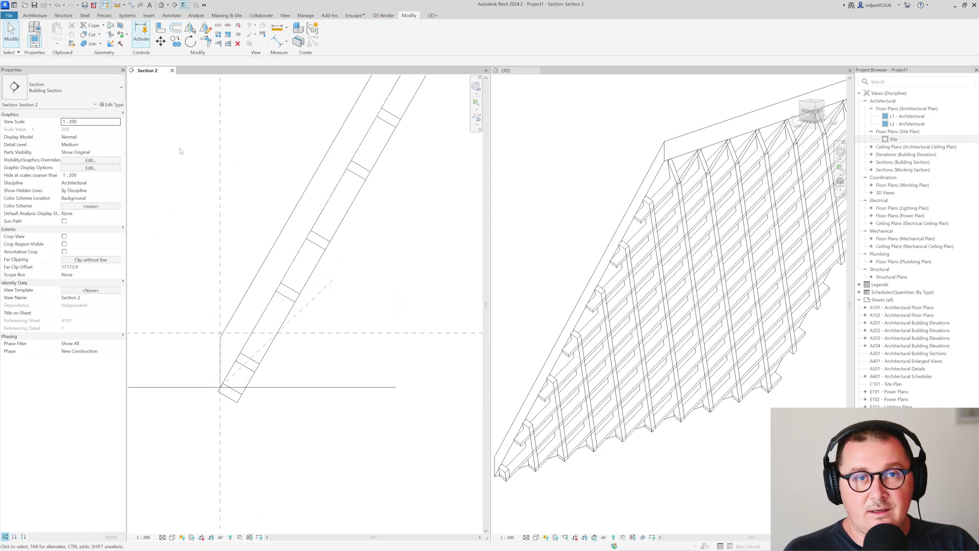
{"action": "left_click", "coordinate": [88, 34]}
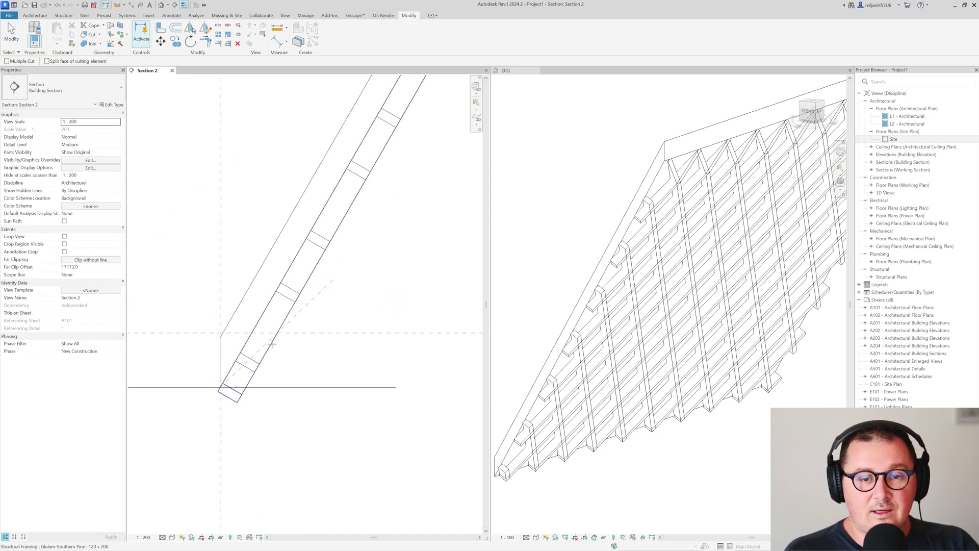
{"action": "left_click", "coordinate": [272, 345]}
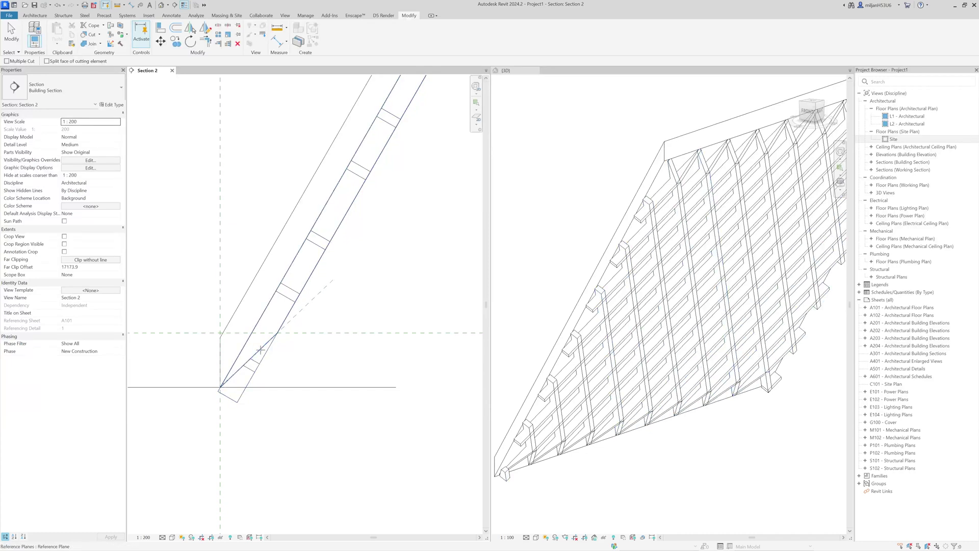
{"action": "left_click", "coordinate": [260, 350]}
{"action": "key", "text": "Escape"}
In the 3D view, delete the two leftover short glulam beams at the roof's lower corners.
{"action": "left_click", "coordinate": [515, 513]}
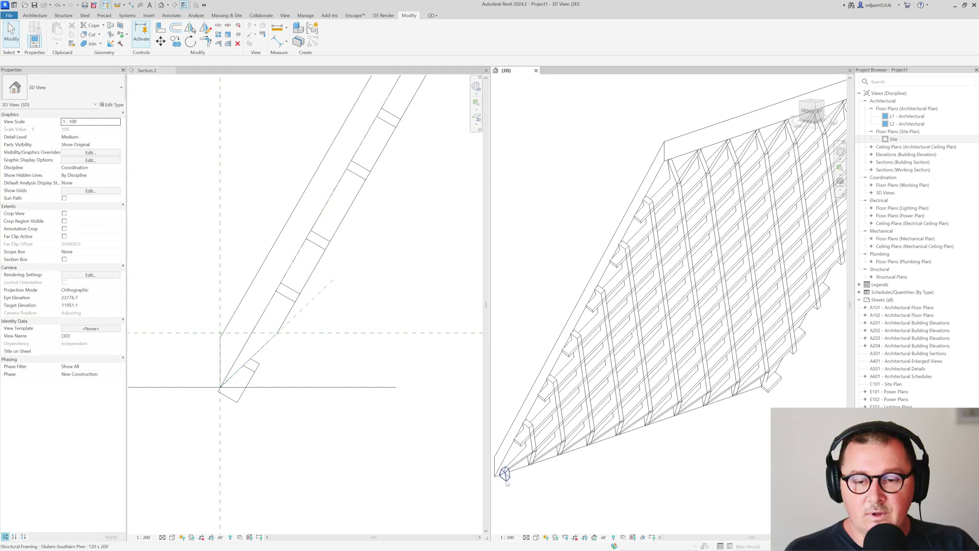
{"action": "left_click", "coordinate": [504, 474]}
{"action": "left_click", "coordinate": [771, 383]}
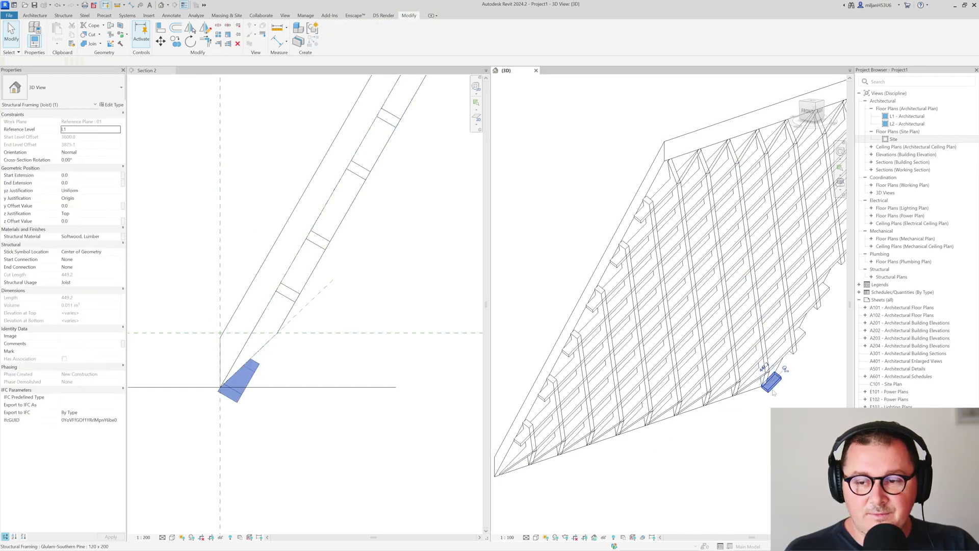
{"action": "key", "text": "Escape"}
Mark the roof's sloping side edge with a red freehand line on a screen capture, and discard the capture.
{"action": "key", "text": "Print"}
{"action": "left_click_drag", "start_coordinate": [409, 95], "coordinate": [725, 504]}
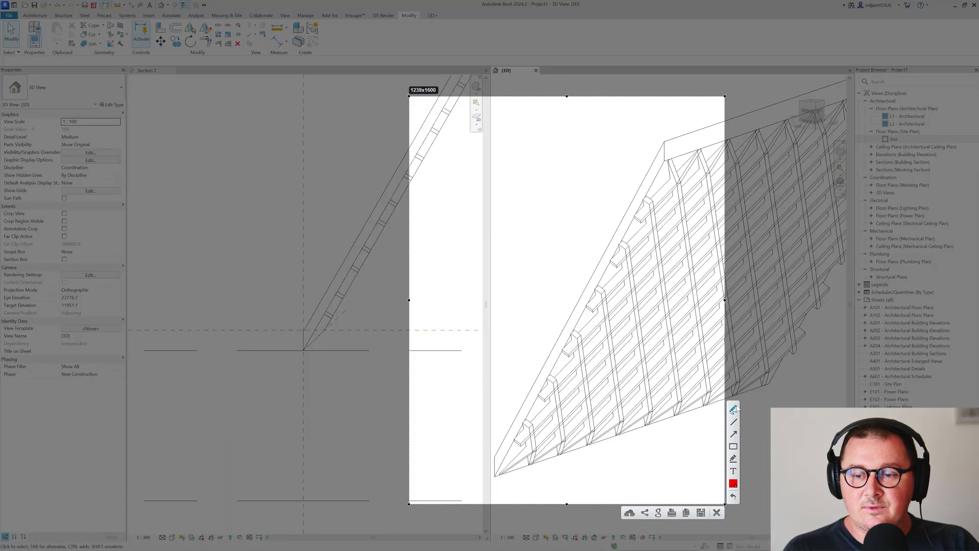
{"action": "left_click_drag", "start_coordinate": [665, 159], "coordinate": [666, 159]}
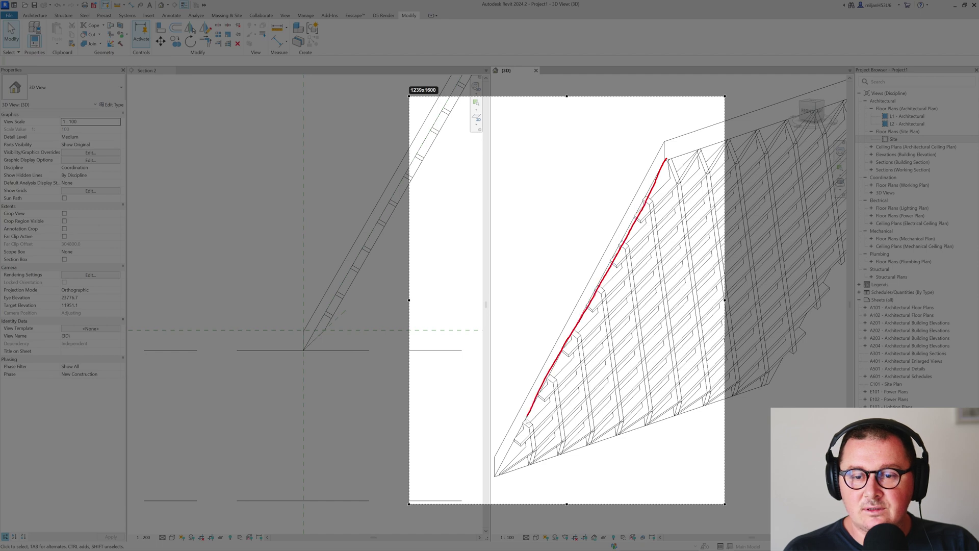
{"action": "left_click_drag", "start_coordinate": [496, 475], "coordinate": [494, 477]}
{"action": "left_click", "coordinate": [716, 512]}
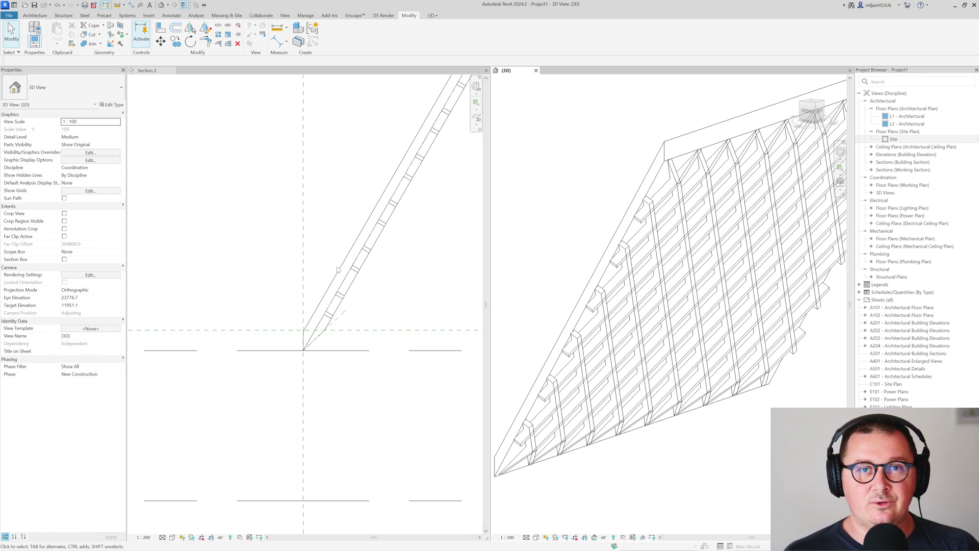
In Section 2, draw a vertical section line beside the roof and flip it to face the roof.
{"action": "scroll", "coordinate": [306, 265], "scroll_direction": "down", "scroll_amount": 2}
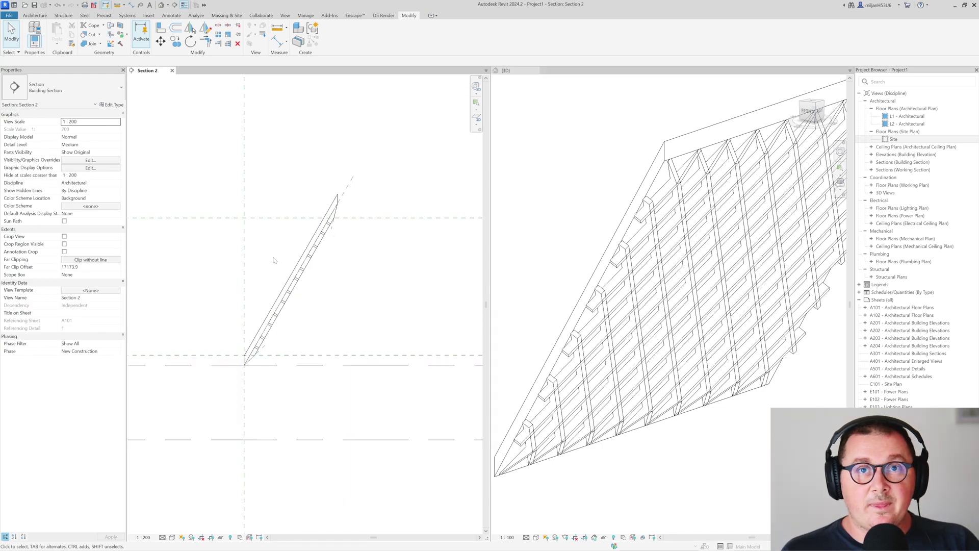
{"action": "middle_click_drag", "start_coordinate": [293, 265], "coordinate": [258, 253]}
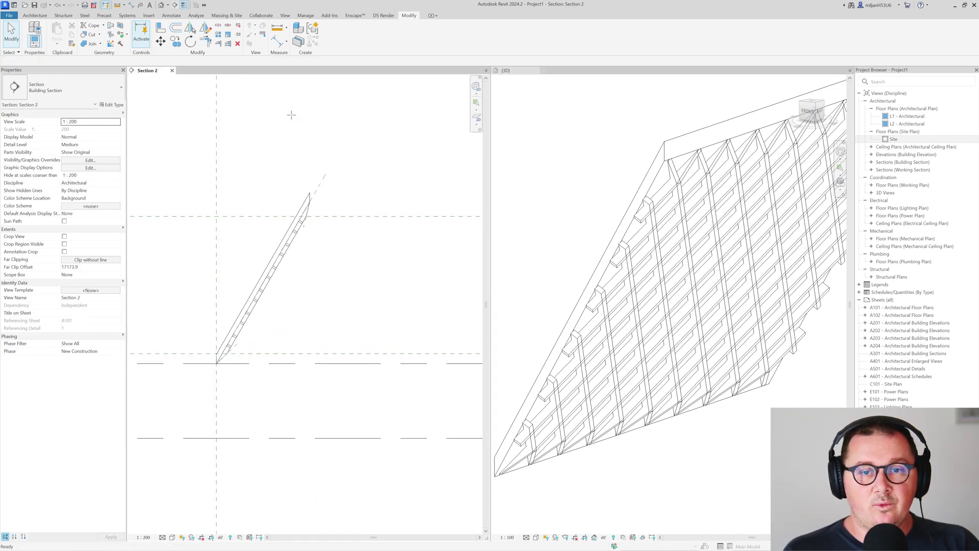
{"action": "key", "text": "s"}
{"action": "key", "text": "e"}
{"action": "left_click", "coordinate": [360, 151]}
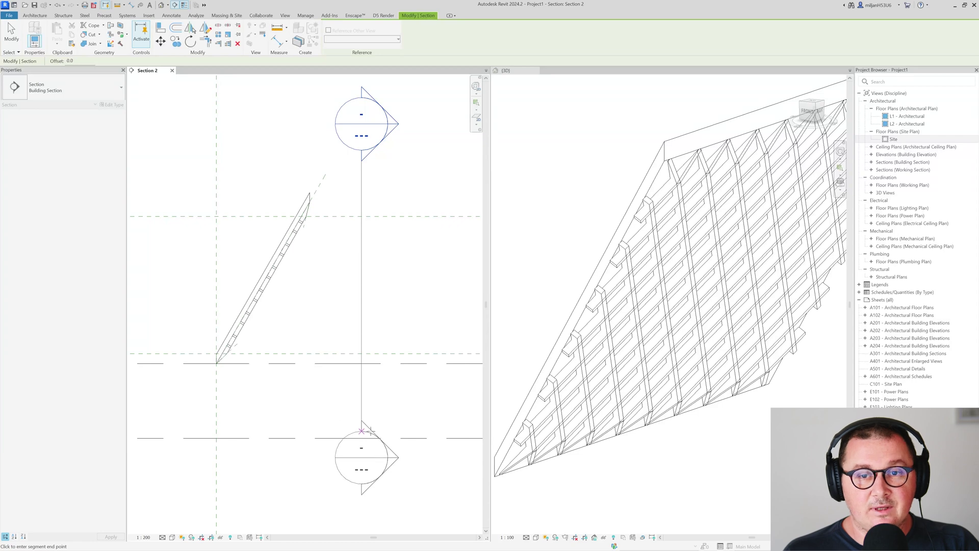
{"action": "left_click", "coordinate": [362, 431]}
{"action": "left_click", "coordinate": [318, 181]}
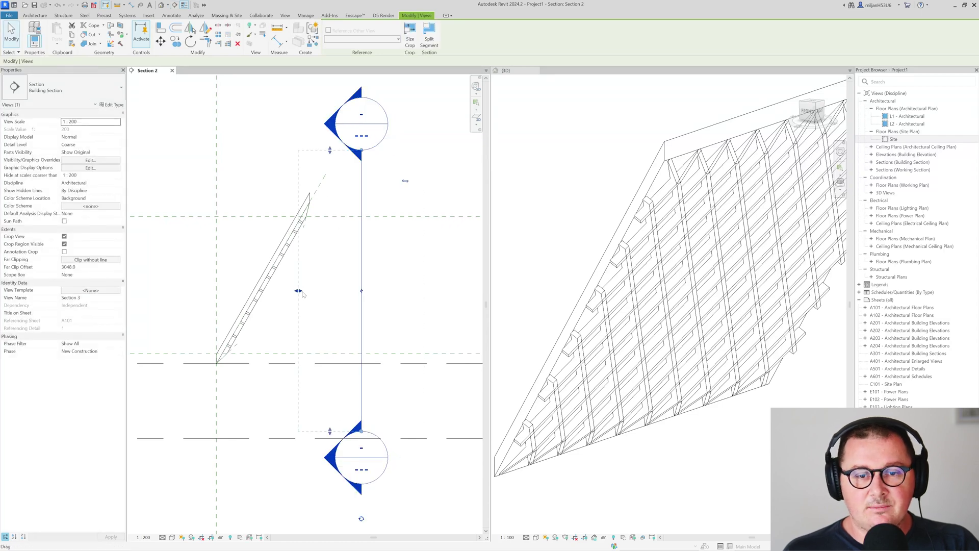
{"action": "left_click_drag", "start_coordinate": [306, 295], "coordinate": [190, 307]}
{"action": "left_click", "coordinate": [347, 300]}
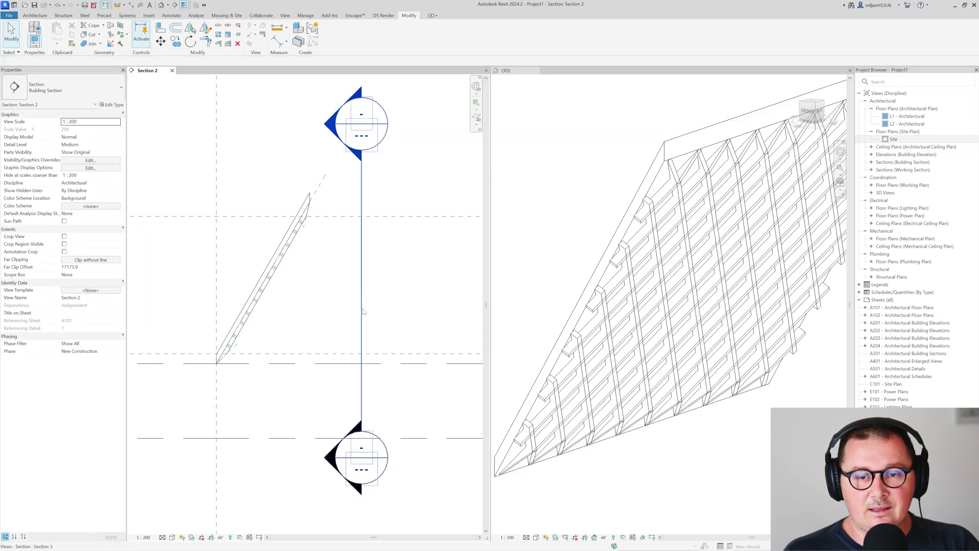
Make a rotated copy of the vertical section line so that it runs perpendicular to the roof slope.
{"action": "left_click", "coordinate": [362, 310]}
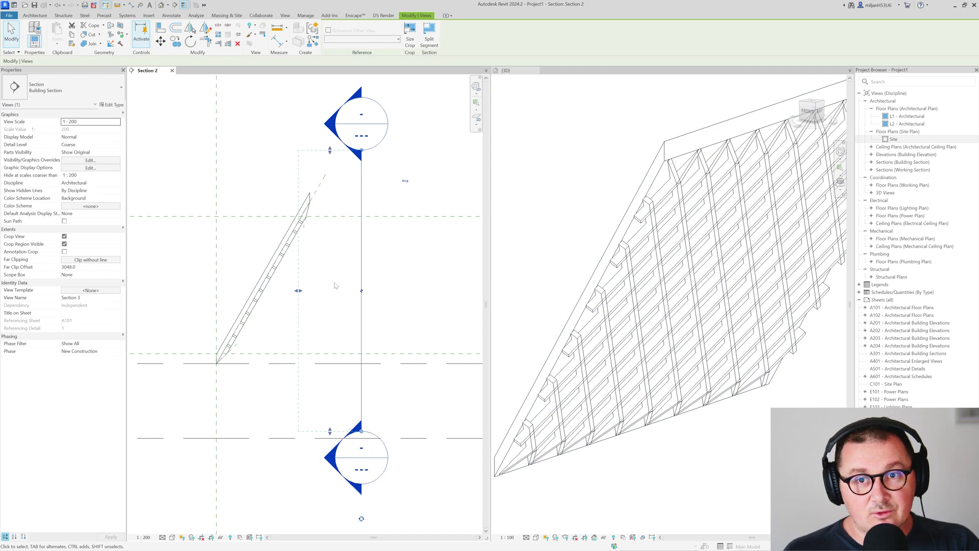
{"action": "key", "text": "r"}
{"action": "key", "text": "o"}
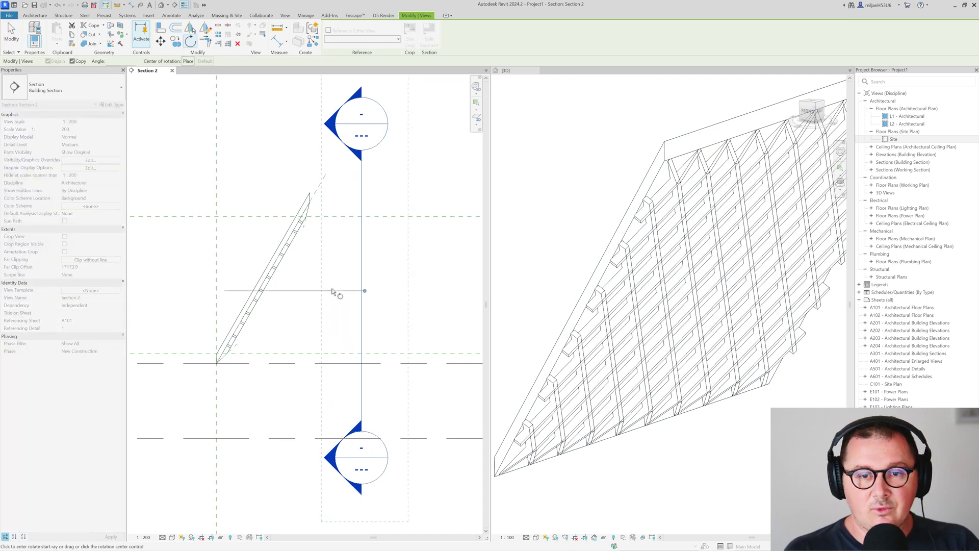
{"action": "left_click", "coordinate": [334, 278]}
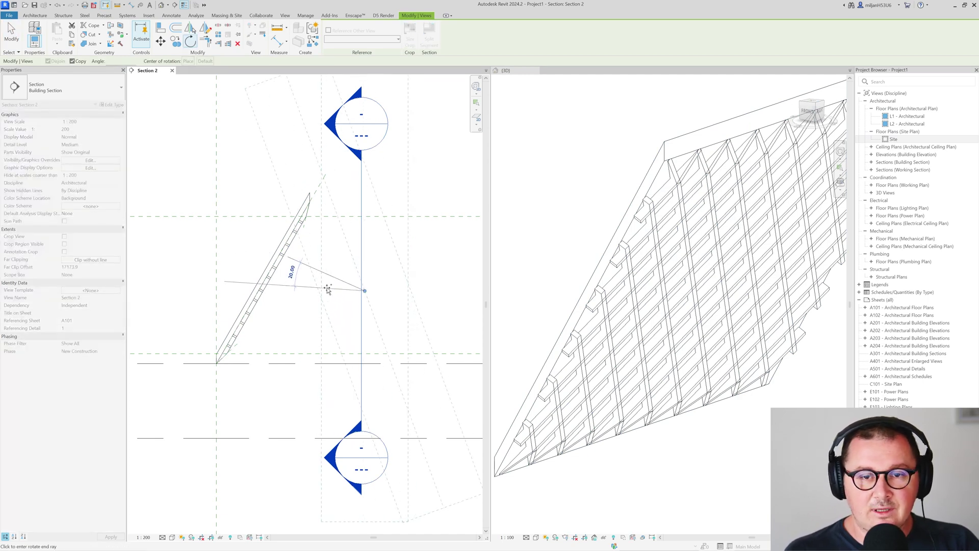
{"action": "left_click", "coordinate": [319, 326]}
{"action": "left_click", "coordinate": [313, 308]}
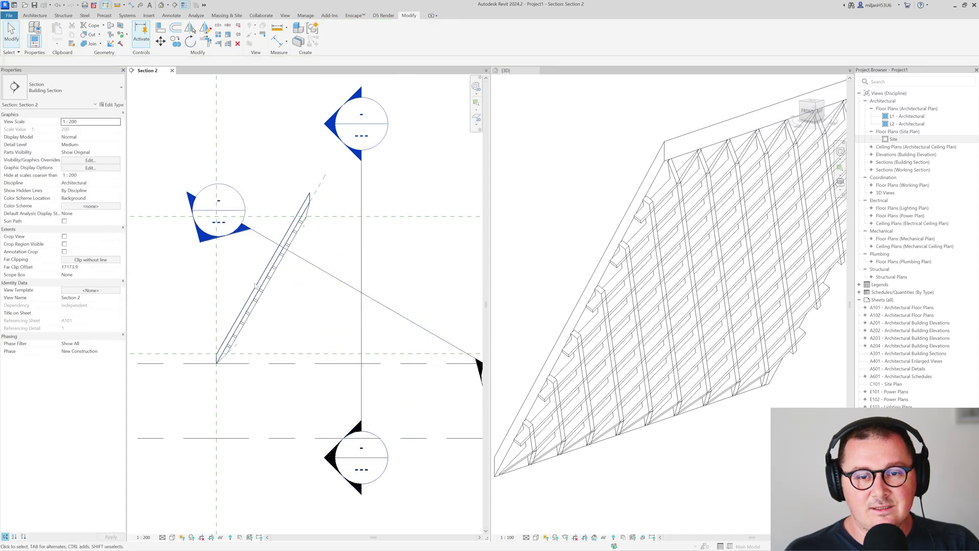
Move the rotated section just beyond the roof's upper end and extend its view depth past the roof's lower end.
{"action": "left_click", "coordinate": [340, 278]}
{"action": "left_click_drag", "start_coordinate": [340, 279], "coordinate": [317, 180]}
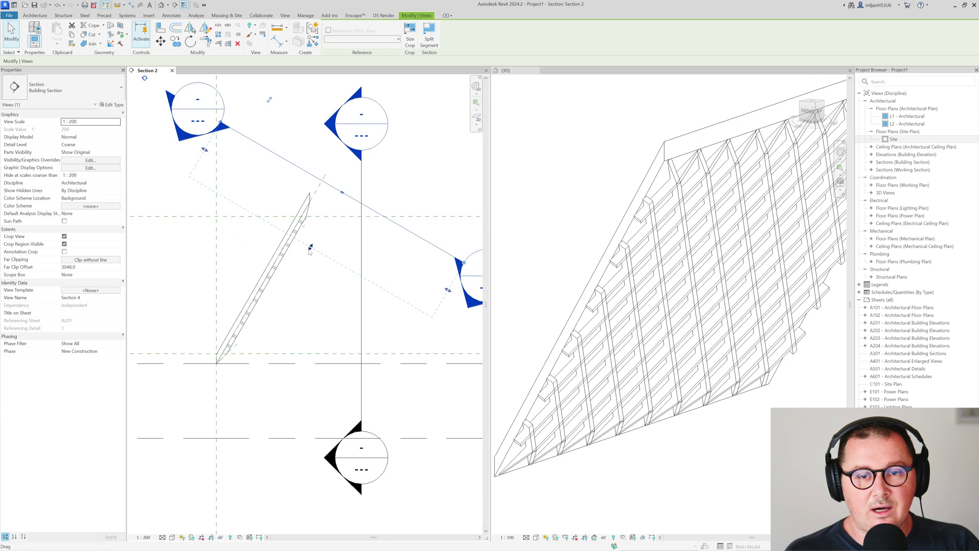
{"action": "left_click_drag", "start_coordinate": [310, 250], "coordinate": [298, 275]}
{"action": "left_click_drag", "start_coordinate": [242, 405], "coordinate": [238, 401]}
{"action": "left_click", "coordinate": [300, 219]}
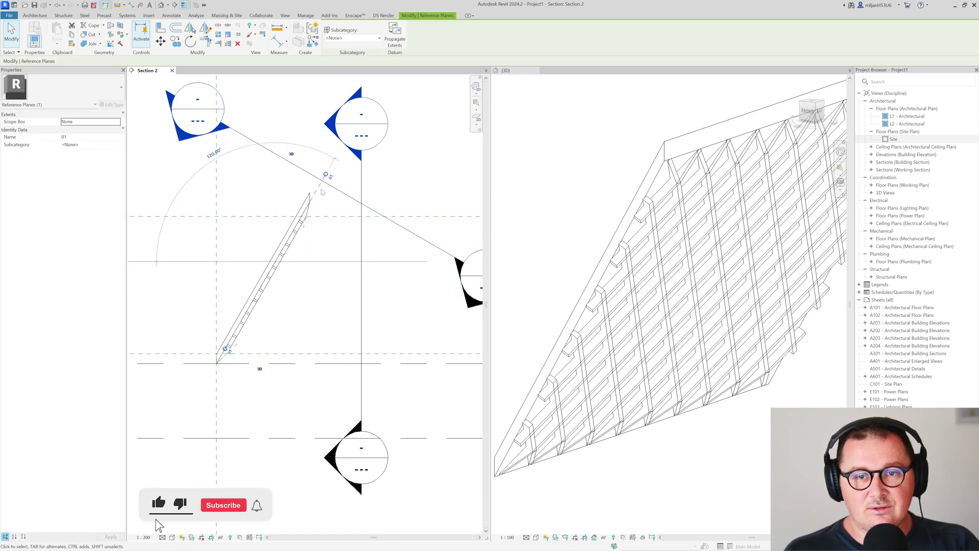
{"action": "left_click", "coordinate": [321, 237]}
Open the view of the rotated section, Section 4, and set its detail level to Medium.
{"action": "right_click", "coordinate": [334, 184]}
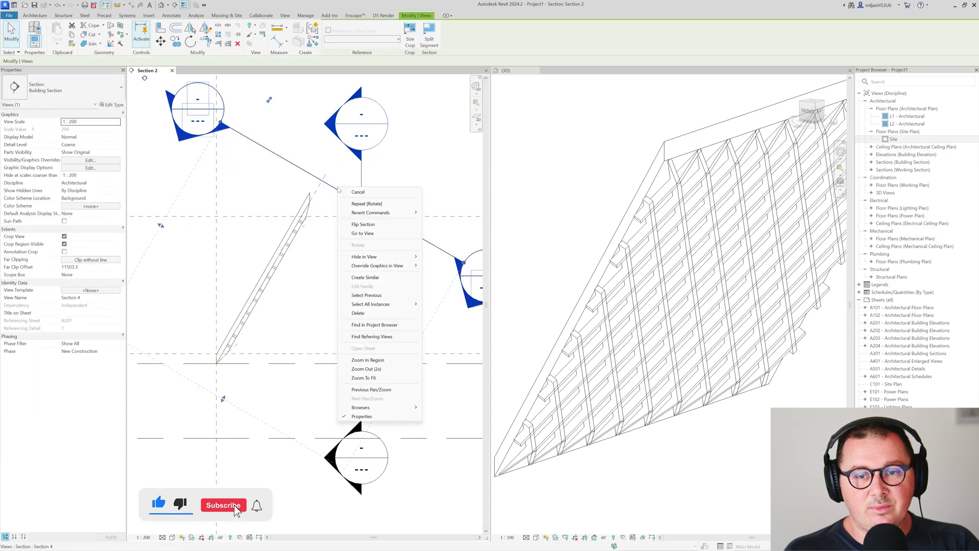
{"action": "left_click", "coordinate": [357, 234]}
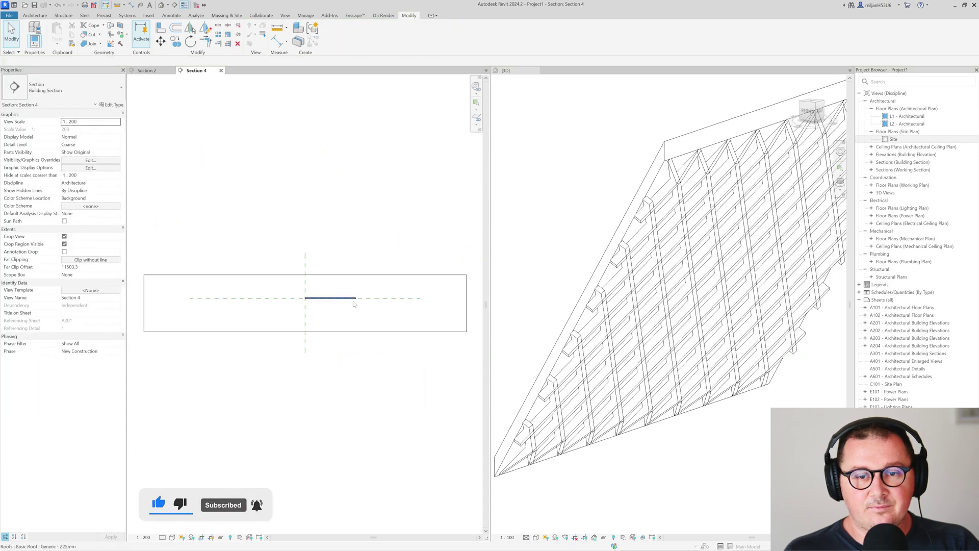
{"action": "scroll", "coordinate": [344, 310], "scroll_direction": "up", "scroll_amount": 5}
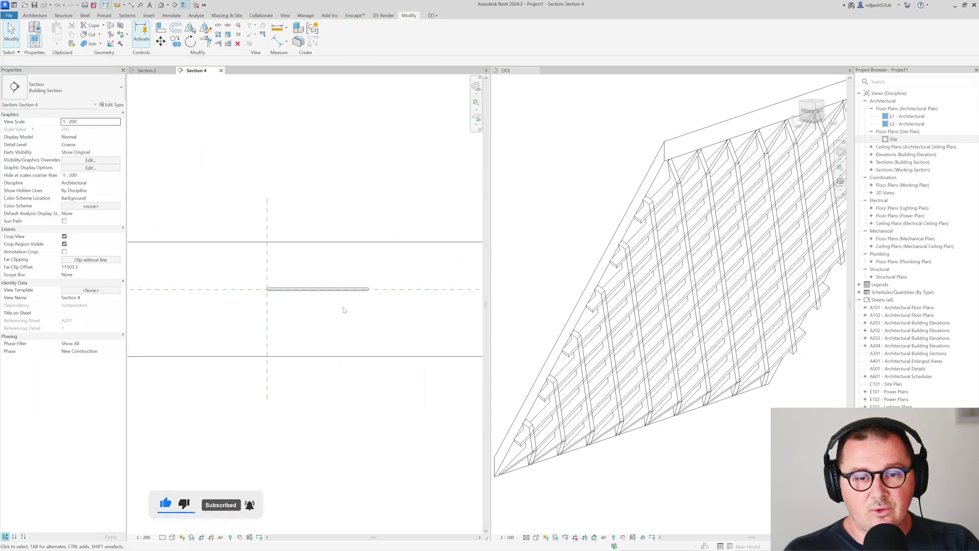
{"action": "left_click", "coordinate": [173, 521]}
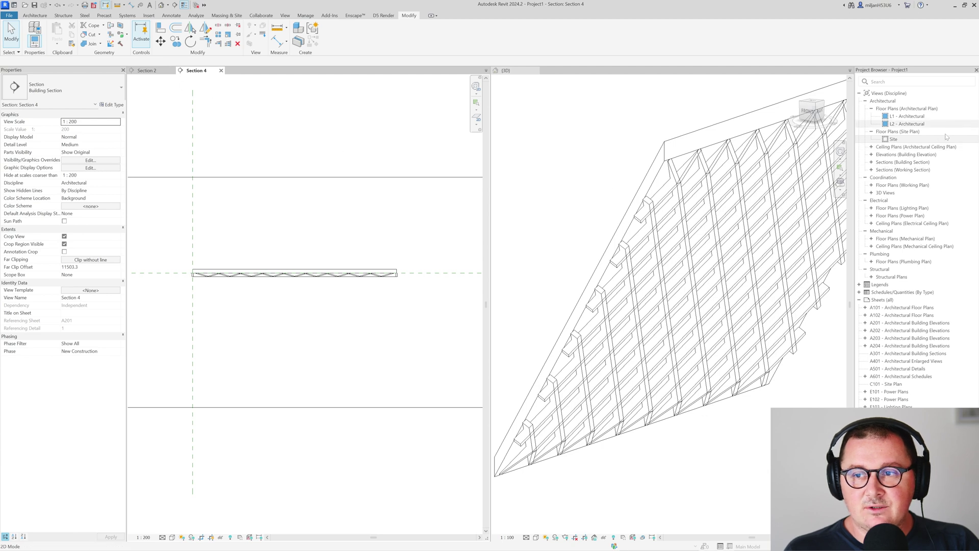
Open the Site plan and, from its east elevation marker, go to the East - Architectural elevation.
{"action": "left_click", "coordinate": [911, 140]}
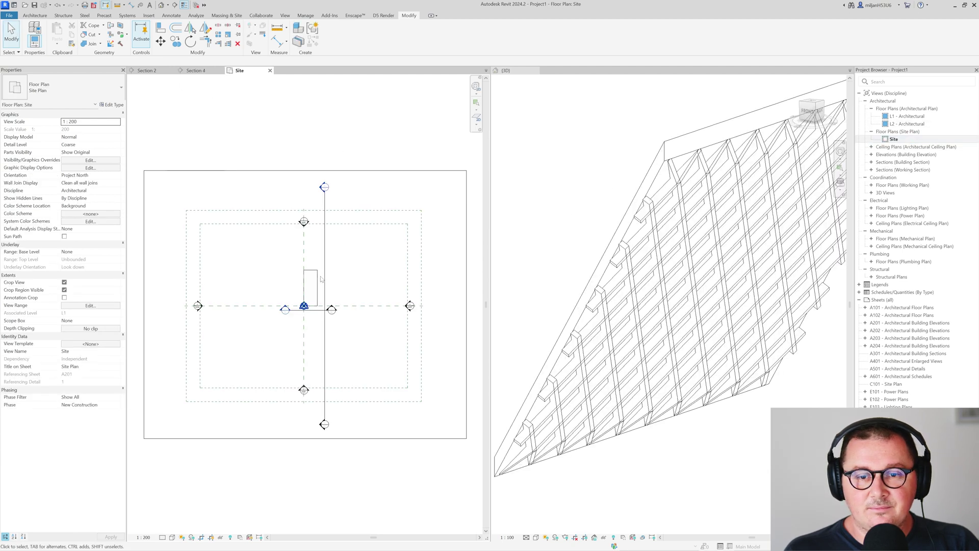
{"action": "scroll", "coordinate": [422, 322], "scroll_direction": "up", "scroll_amount": 3}
{"action": "left_click", "coordinate": [400, 304]}
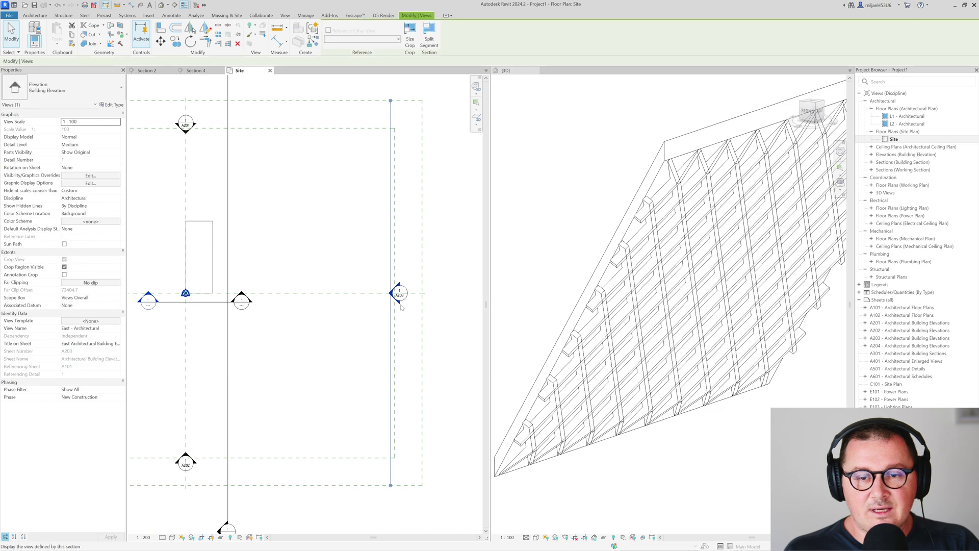
{"action": "right_click", "coordinate": [401, 305]}
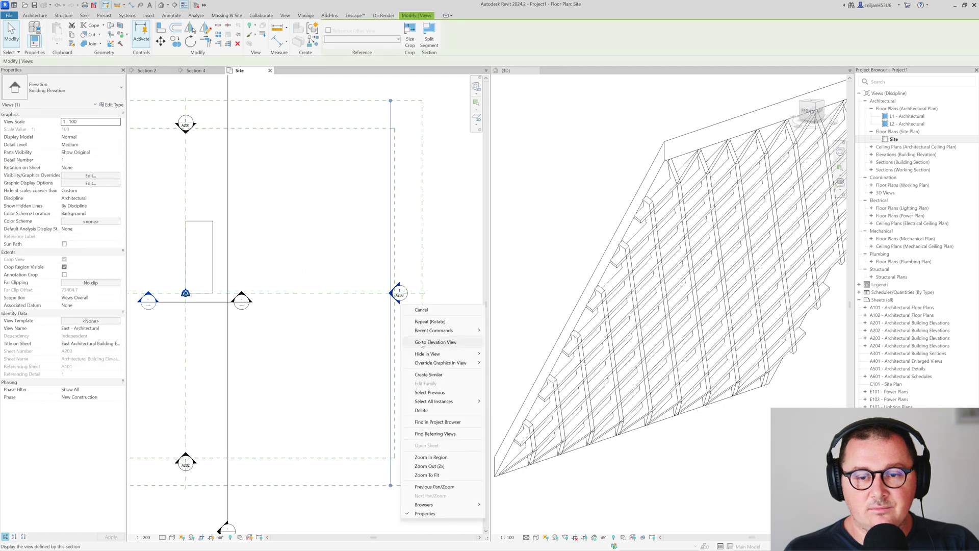
{"action": "left_click", "coordinate": [421, 343]}
{"action": "scroll", "coordinate": [291, 319], "scroll_direction": "up", "scroll_amount": 5}
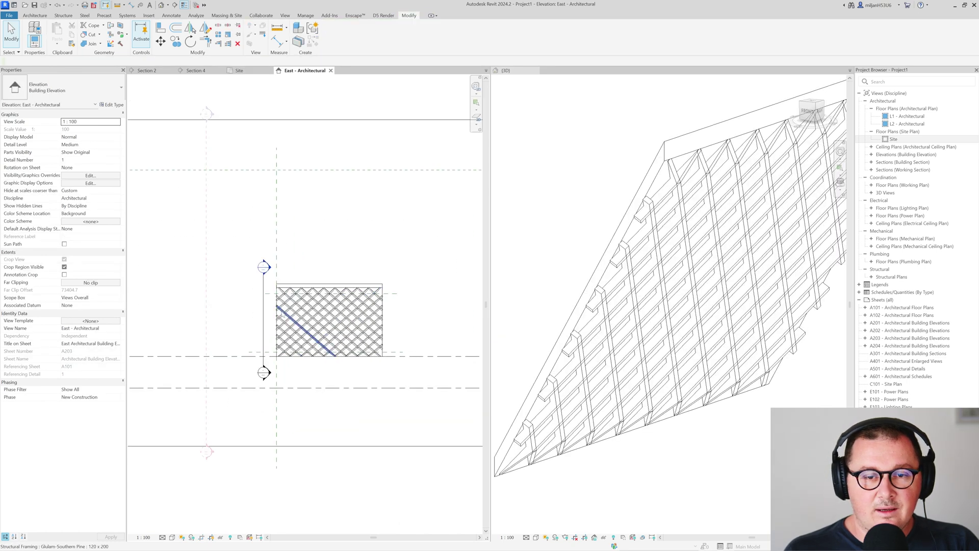
Draw a vertical reference plane through the first column of beam crossings inside the roof's left edge.
{"action": "key", "text": "r"}
{"action": "key", "text": "p"}
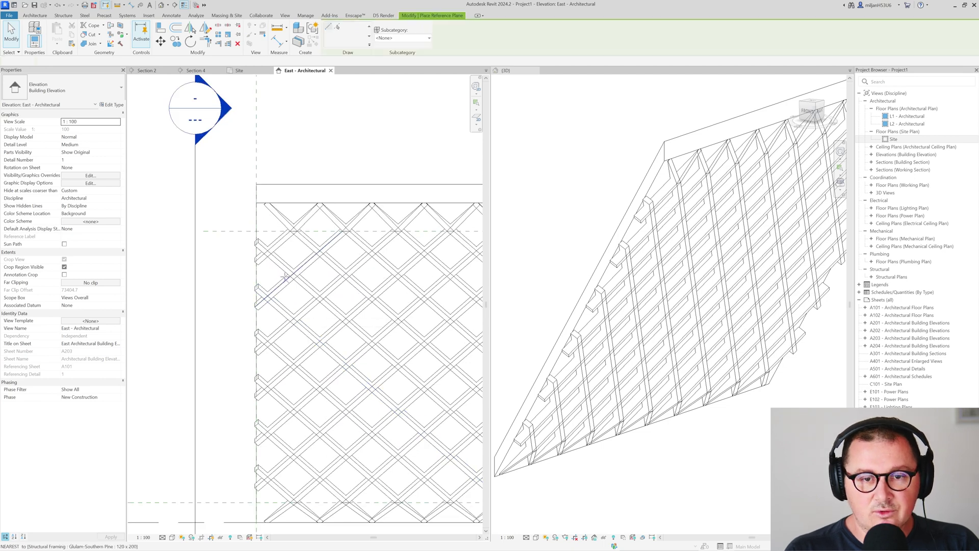
{"action": "scroll", "coordinate": [286, 278], "scroll_direction": "up", "scroll_amount": 3}
{"action": "left_click", "coordinate": [302, 268]}
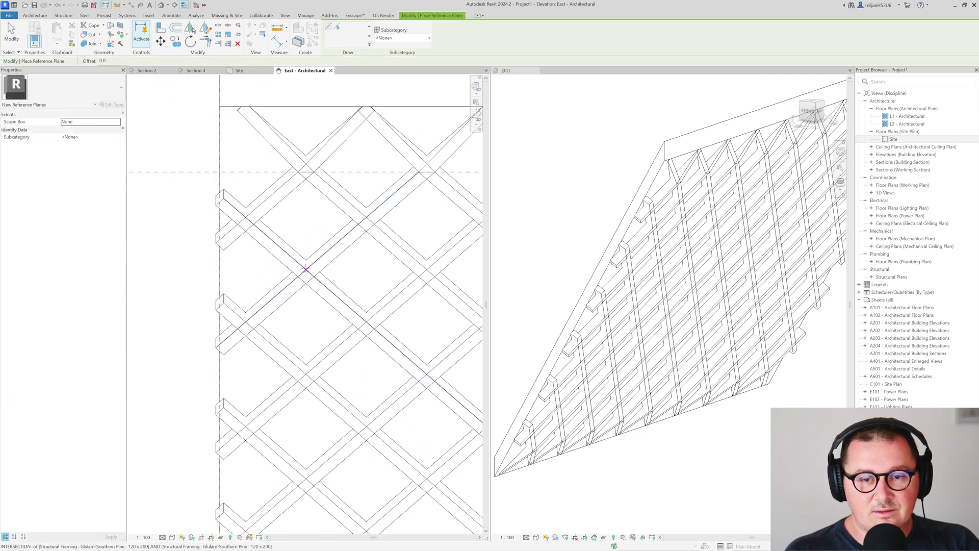
{"action": "scroll", "coordinate": [323, 344], "scroll_direction": "down", "scroll_amount": 3}
{"action": "left_click", "coordinate": [320, 176]}
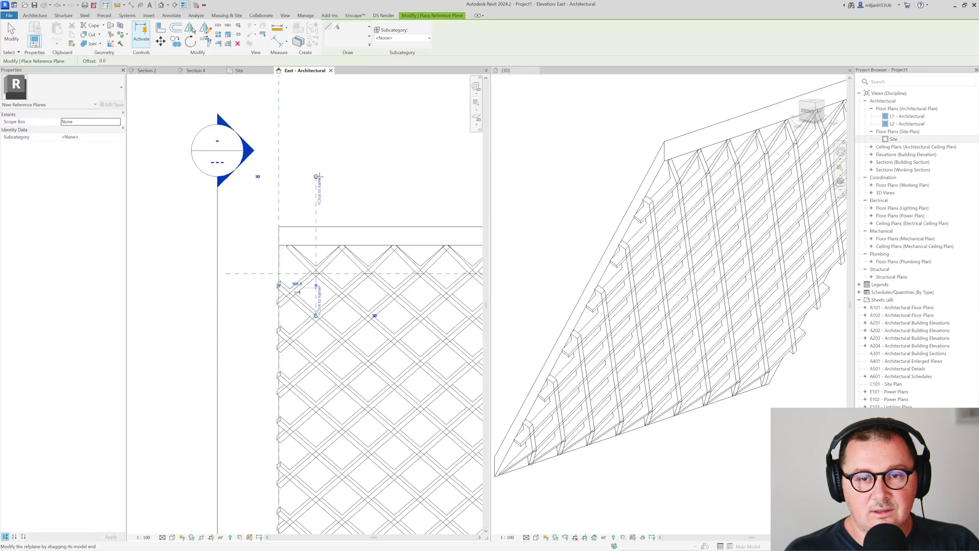
Draw a matching vertical reference plane through the last column of beam crossings inside the roof's right edge.
{"action": "scroll", "coordinate": [318, 176], "scroll_direction": "down", "scroll_amount": 4}
{"action": "middle_click_drag", "start_coordinate": [367, 247], "coordinate": [216, 240]}
{"action": "scroll", "coordinate": [360, 216], "scroll_direction": "up", "scroll_amount": 5}
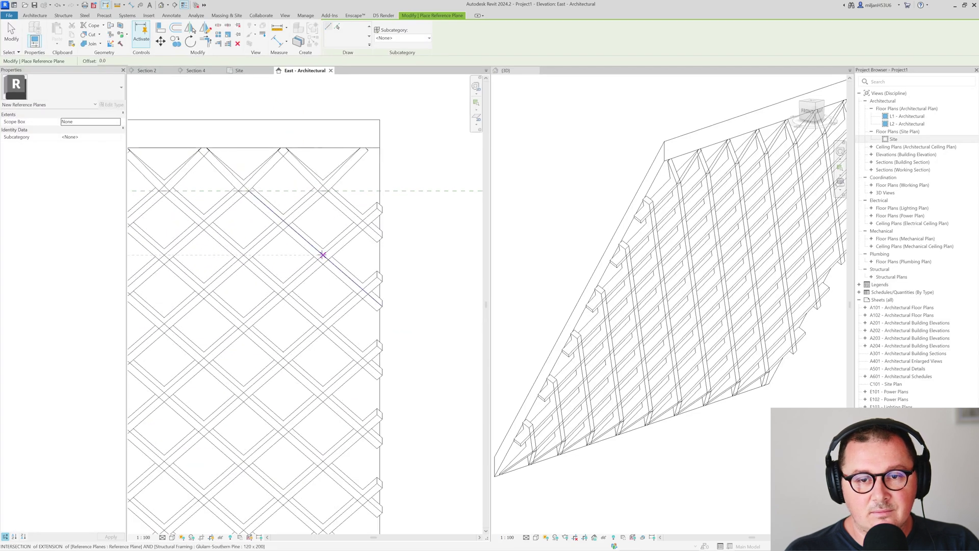
{"action": "left_click", "coordinate": [322, 98]}
{"action": "left_click", "coordinate": [323, 255]}
{"action": "scroll", "coordinate": [372, 148], "scroll_direction": "down", "scroll_amount": 3}
{"action": "scroll", "coordinate": [373, 148], "scroll_direction": "down", "scroll_amount": 3}
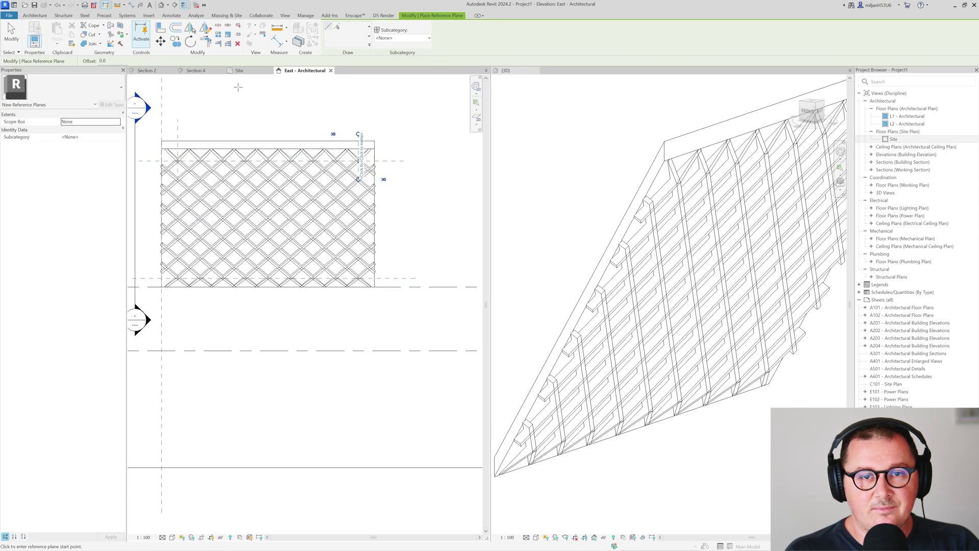
In Section 4, draw an angled reference plane from the roof's lower left corner to the beam midpoint on the left vertical reference plane.
{"action": "left_click", "coordinate": [196, 70]}
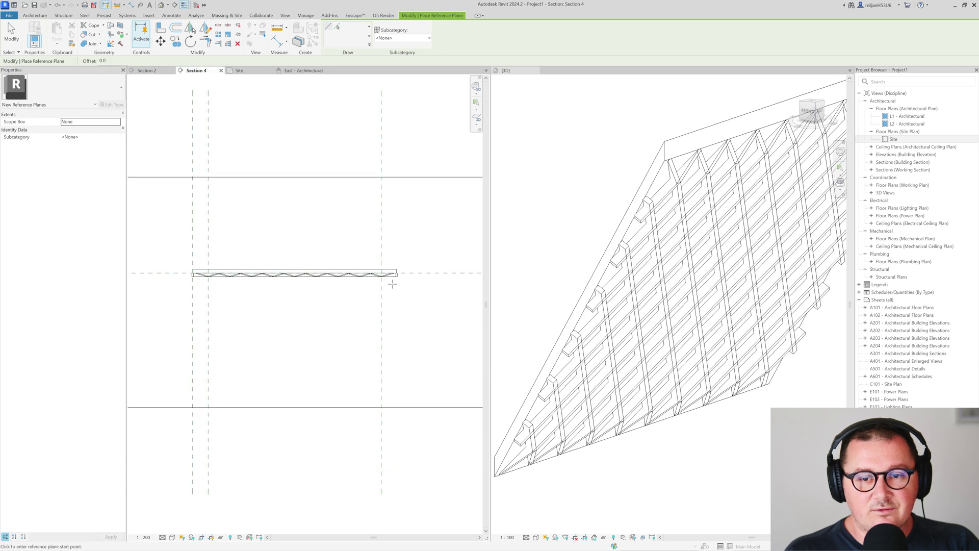
{"action": "scroll", "coordinate": [392, 283], "scroll_direction": "up", "scroll_amount": 5}
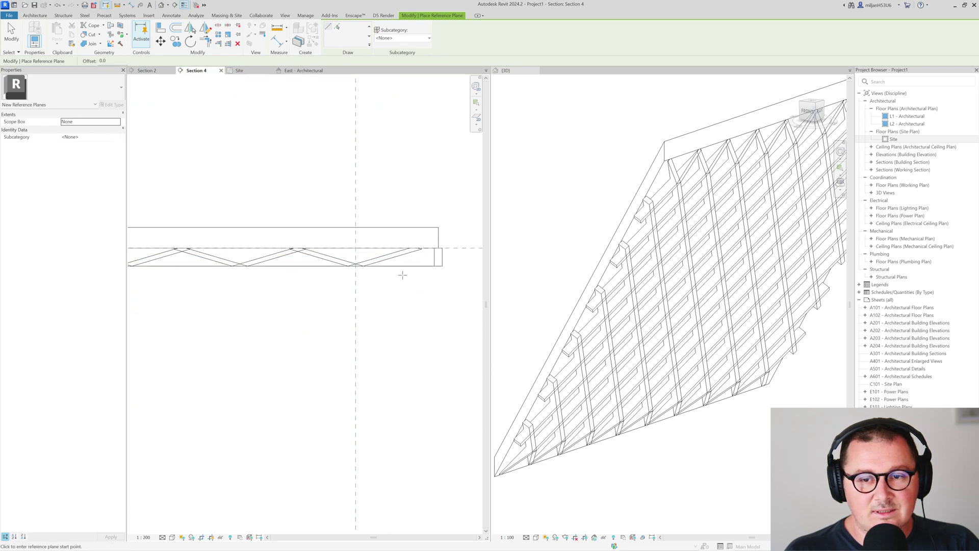
{"action": "scroll", "coordinate": [428, 278], "scroll_direction": "down", "scroll_amount": 5}
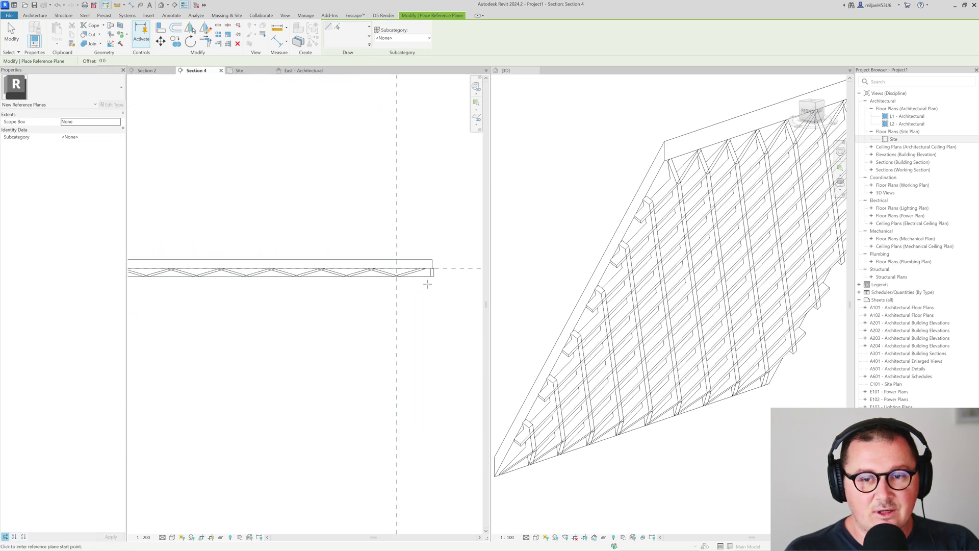
{"action": "left_click", "coordinate": [13, 35]}
{"action": "scroll", "coordinate": [337, 351], "scroll_direction": "up", "scroll_amount": 2}
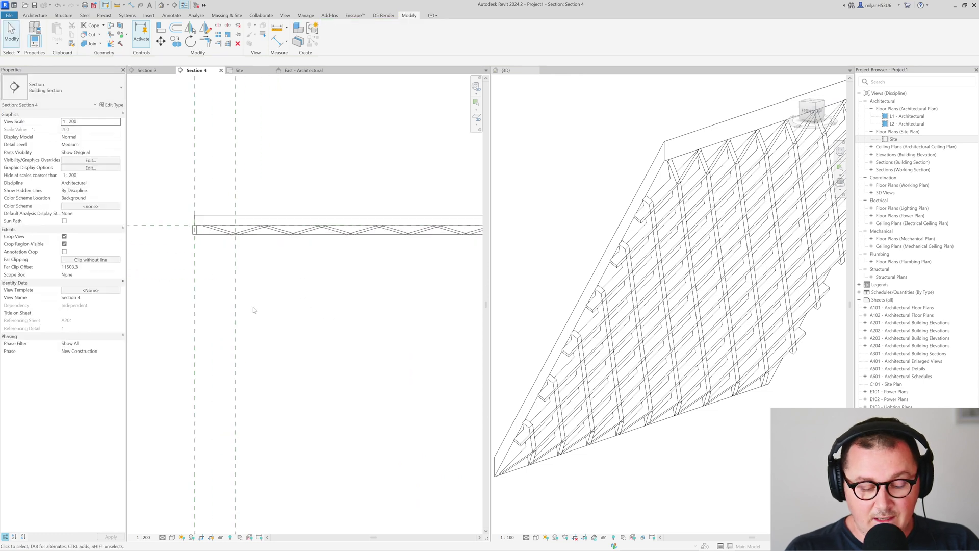
{"action": "scroll", "coordinate": [195, 230], "scroll_direction": "up", "scroll_amount": 4}
{"action": "key", "text": "r"}
{"action": "key", "text": "p"}
{"action": "left_click", "coordinate": [190, 206]}
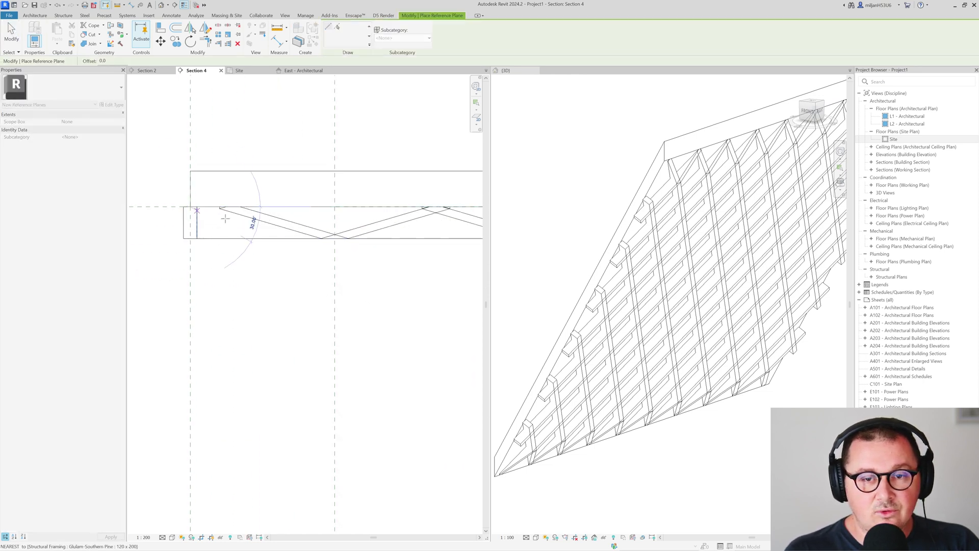
{"action": "scroll", "coordinate": [334, 239], "scroll_direction": "up", "scroll_amount": 1}
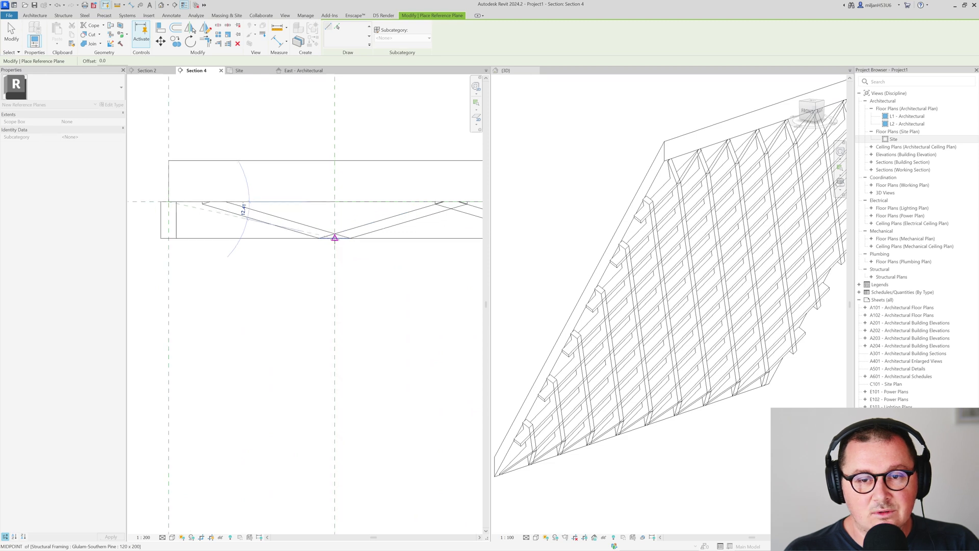
{"action": "left_click", "coordinate": [334, 238]}
{"action": "left_click", "coordinate": [11, 38]}
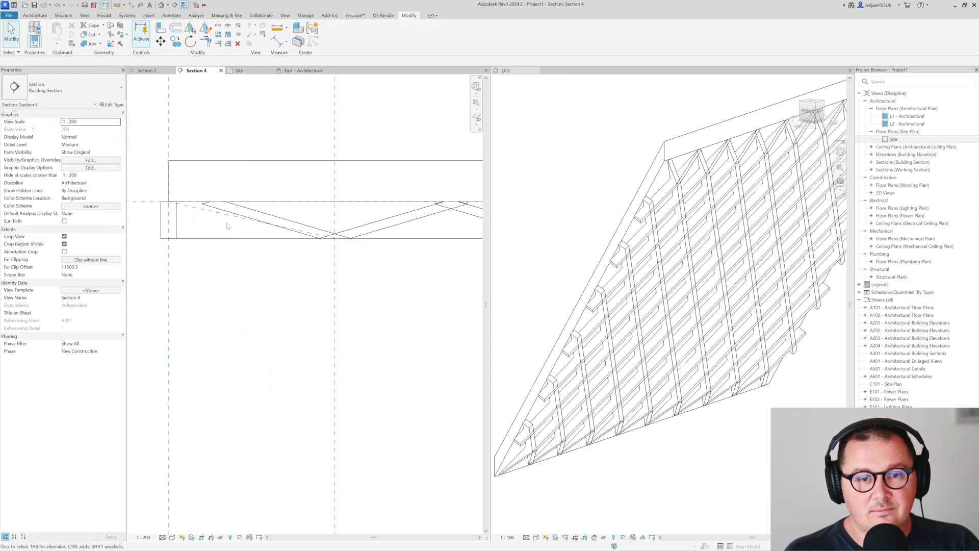
Extend the angled reference plane's inner end beyond the beams' underside, past the vertical reference plane.
{"action": "left_click", "coordinate": [341, 241]}
{"action": "left_click_drag", "start_coordinate": [334, 238], "coordinate": [442, 267]}
{"action": "left_click", "coordinate": [365, 301]}
{"action": "scroll", "coordinate": [328, 299], "scroll_direction": "down", "scroll_amount": 3}
{"action": "scroll", "coordinate": [327, 302], "scroll_direction": "up", "scroll_amount": 3}
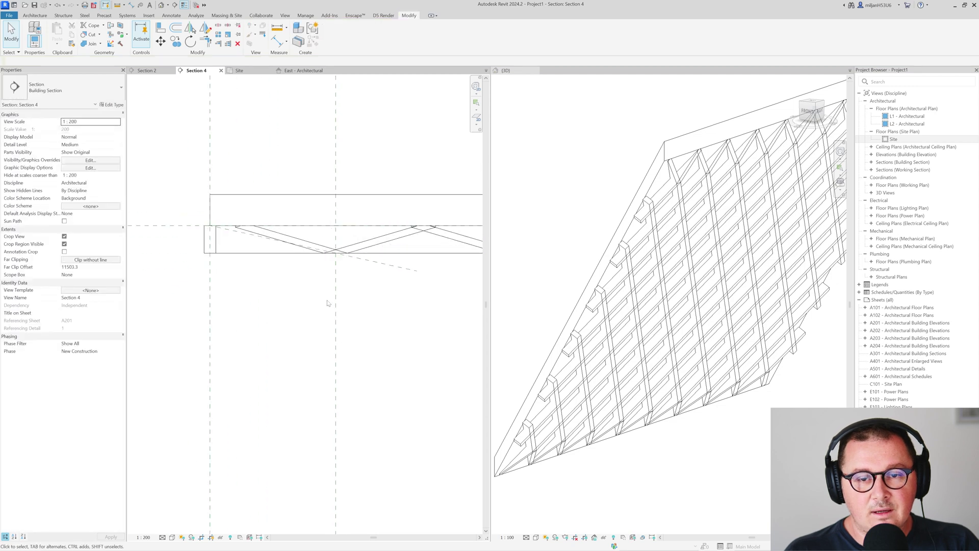
{"action": "scroll", "coordinate": [632, 218], "scroll_direction": "down", "scroll_amount": 1}
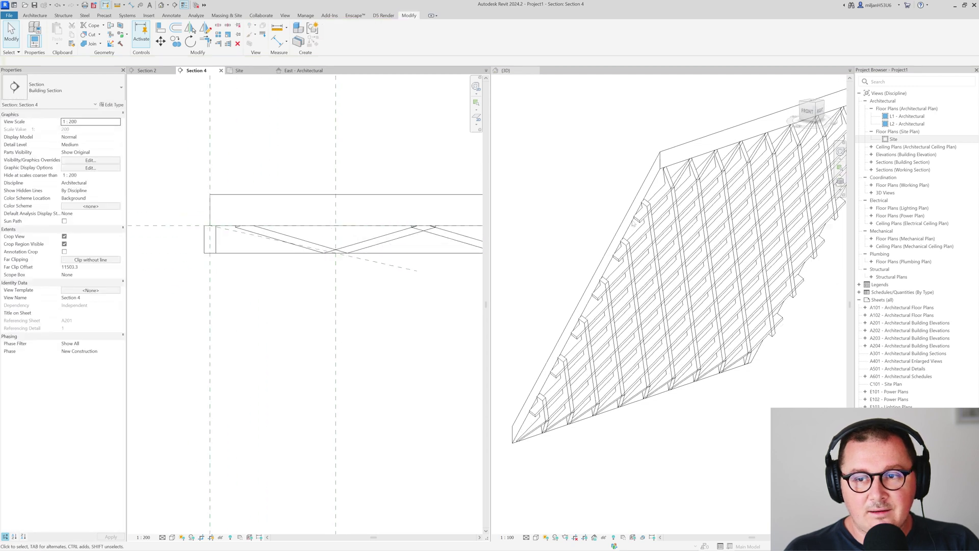
{"action": "left_click", "coordinate": [343, 323]}
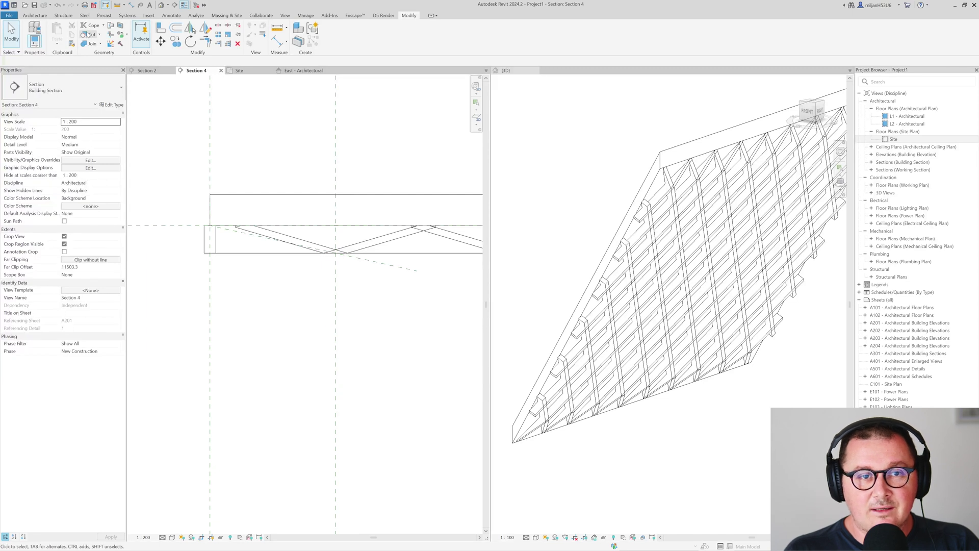
Cut the glulam beams along the roof's left side edge with the angled reference plane, one beam after another.
{"action": "left_click", "coordinate": [89, 34]}
{"action": "left_click", "coordinate": [243, 236]}
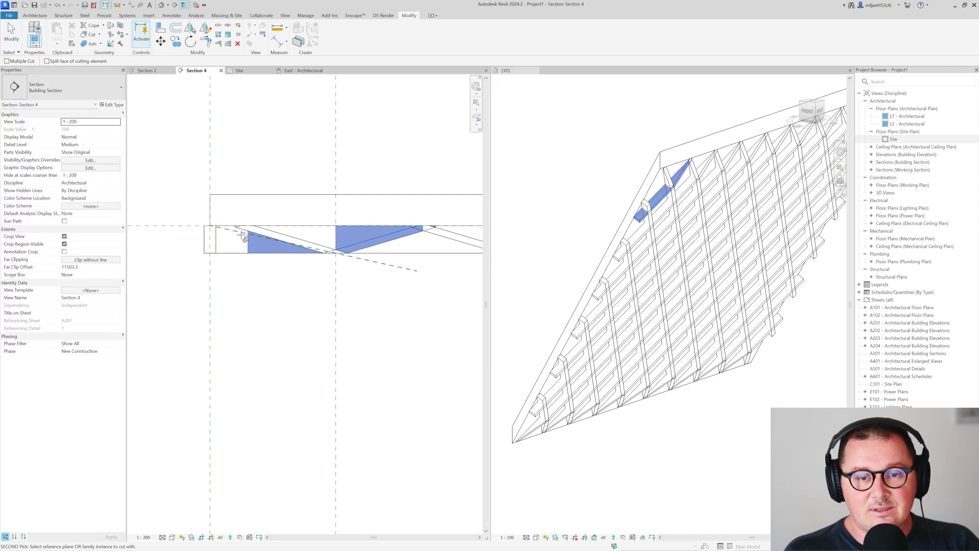
{"action": "left_click", "coordinate": [241, 234]}
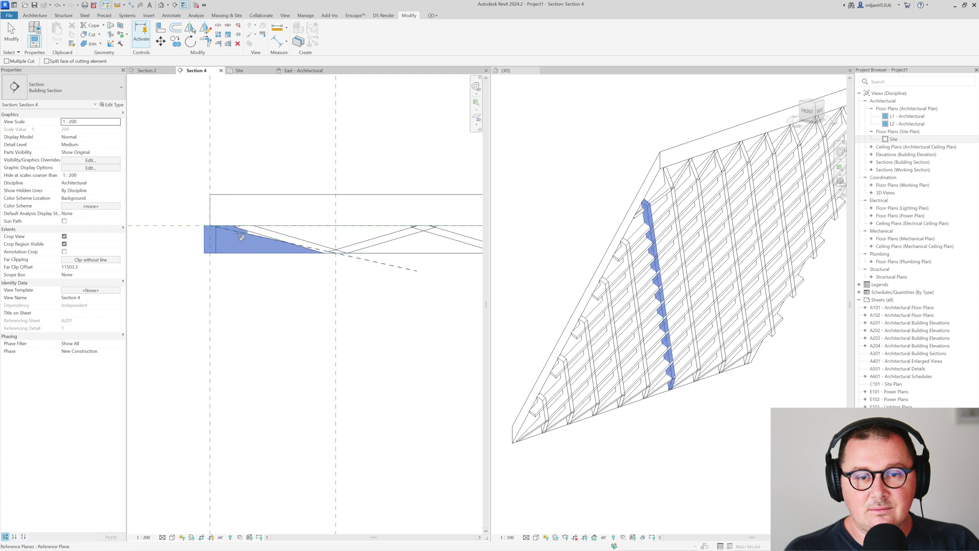
{"action": "left_click", "coordinate": [334, 261]}
{"action": "left_click", "coordinate": [334, 261]}
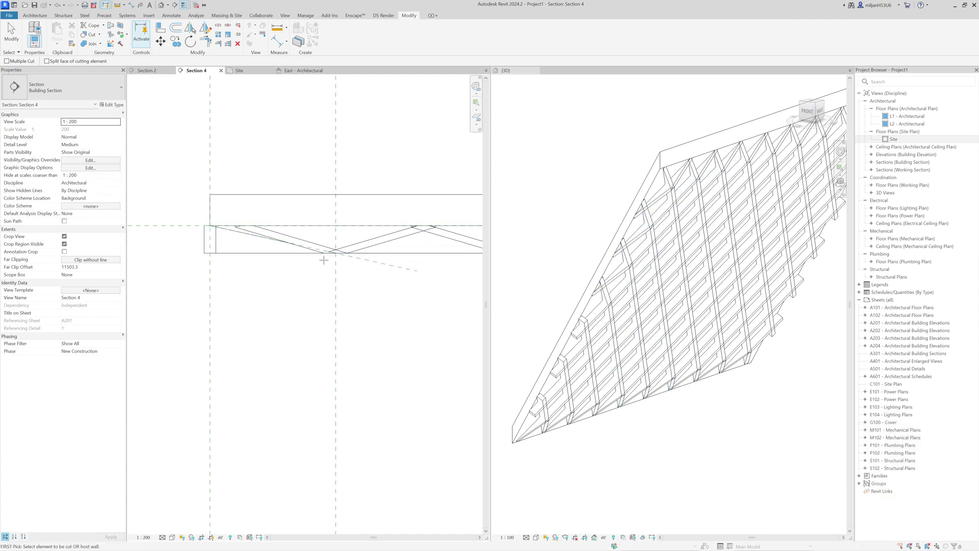
{"action": "left_click", "coordinate": [373, 266]}
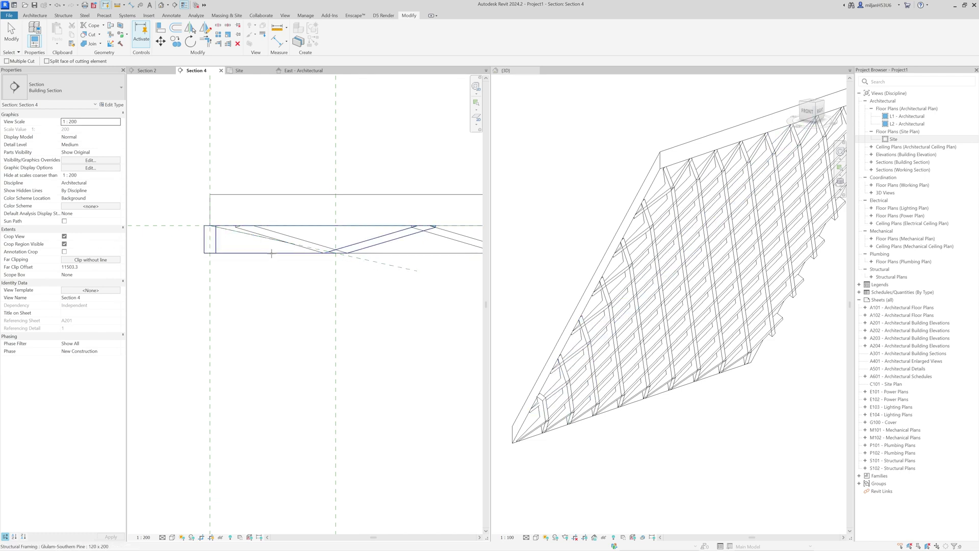
{"action": "left_click", "coordinate": [376, 263]}
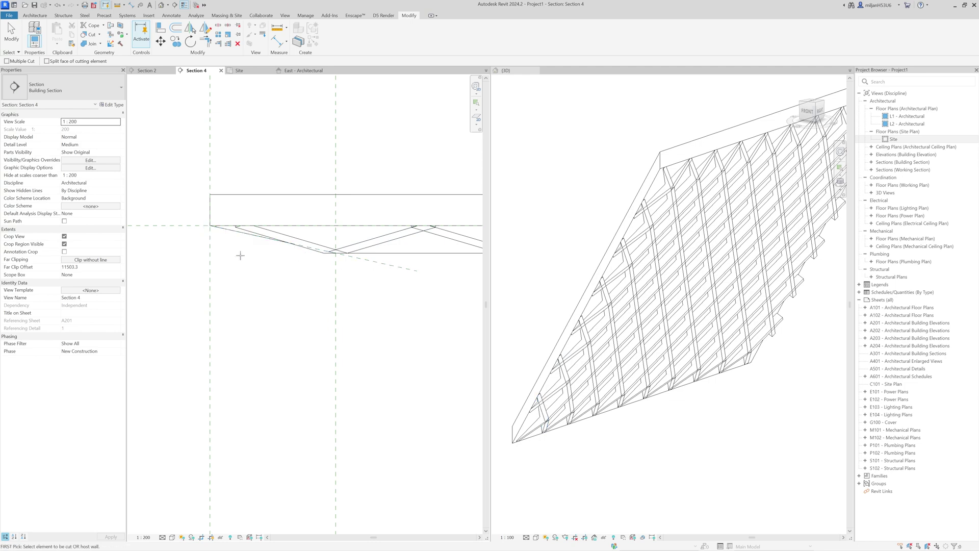
{"action": "key", "text": "Escape"}
{"action": "scroll", "coordinate": [662, 286], "scroll_direction": "up", "scroll_amount": 6}
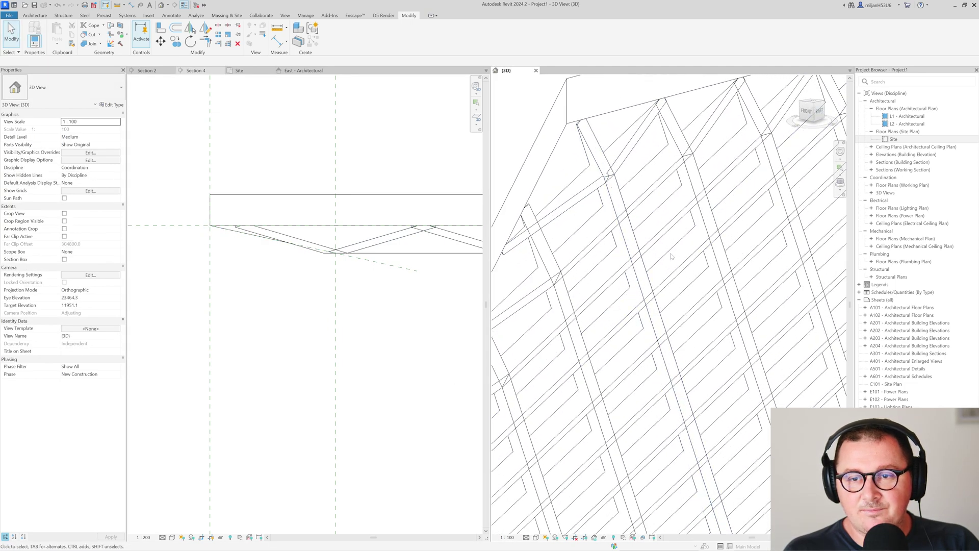
In Section 4, draw an angled reference plane from the roof's lower right corner to the beam crossing on the right vertical reference plane.
{"action": "scroll", "coordinate": [633, 252], "scroll_direction": "down", "scroll_amount": 5}
{"action": "scroll", "coordinate": [251, 306], "scroll_direction": "down", "scroll_amount": 3}
{"action": "middle_click_drag", "start_coordinate": [288, 337], "coordinate": [148, 334]}
{"action": "middle_click_drag", "start_coordinate": [398, 342], "coordinate": [145, 343]}
{"action": "middle_click_drag", "start_coordinate": [433, 308], "coordinate": [322, 306]}
{"action": "scroll", "coordinate": [333, 298], "scroll_direction": "up", "scroll_amount": 4}
{"action": "key", "text": "p"}
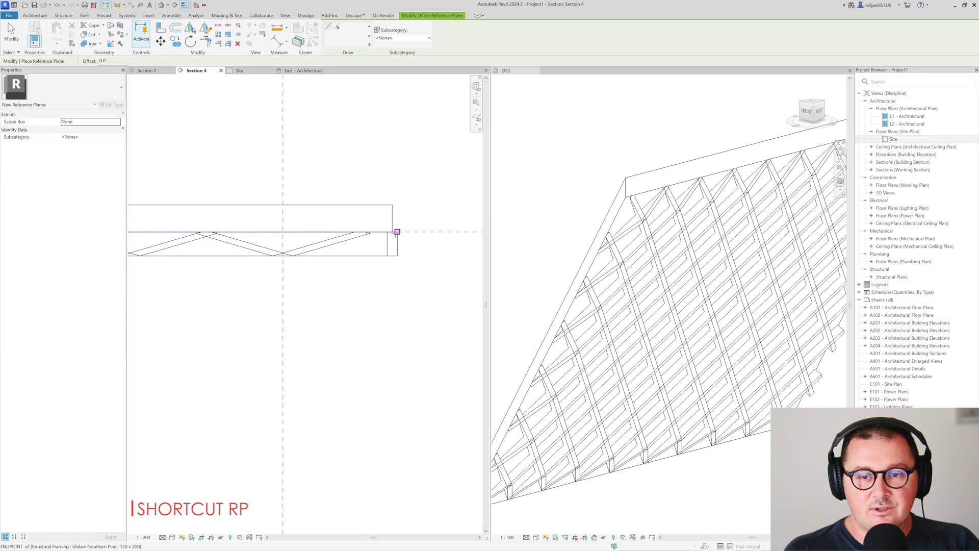
{"action": "left_click", "coordinate": [392, 232]}
{"action": "key", "text": "Escape"}
{"action": "key", "text": "Escape"}
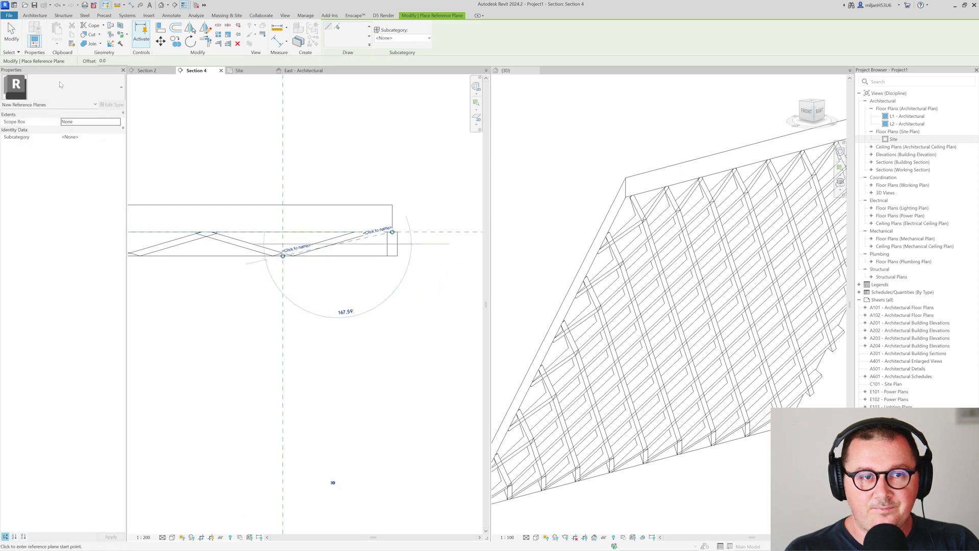
Extend the right angled reference plane's inner end past the vertical reference plane, beyond the beams' underside.
{"action": "scroll", "coordinate": [320, 257], "scroll_direction": "up", "scroll_amount": 4}
{"action": "left_click", "coordinate": [311, 241]}
{"action": "left_click_drag", "start_coordinate": [253, 254], "coordinate": [146, 283]}
{"action": "left_click", "coordinate": [281, 278]}
Cut the glulam beams along the roof's right side edge with the right angled reference plane, one beam after another.
{"action": "scroll", "coordinate": [280, 279], "scroll_direction": "down", "scroll_amount": 5}
{"action": "left_click", "coordinate": [92, 34]}
{"action": "left_click", "coordinate": [332, 266]}
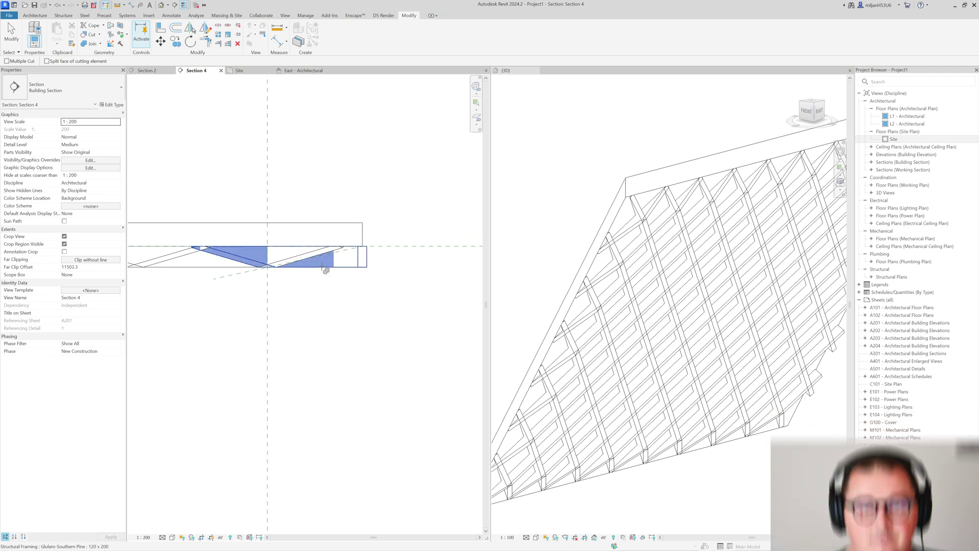
{"action": "scroll", "coordinate": [729, 317], "scroll_direction": "up", "scroll_amount": 5}
{"action": "middle_click_drag", "start_coordinate": [728, 316], "coordinate": [720, 225]}
{"action": "scroll", "coordinate": [721, 225], "scroll_direction": "down", "scroll_amount": 1}
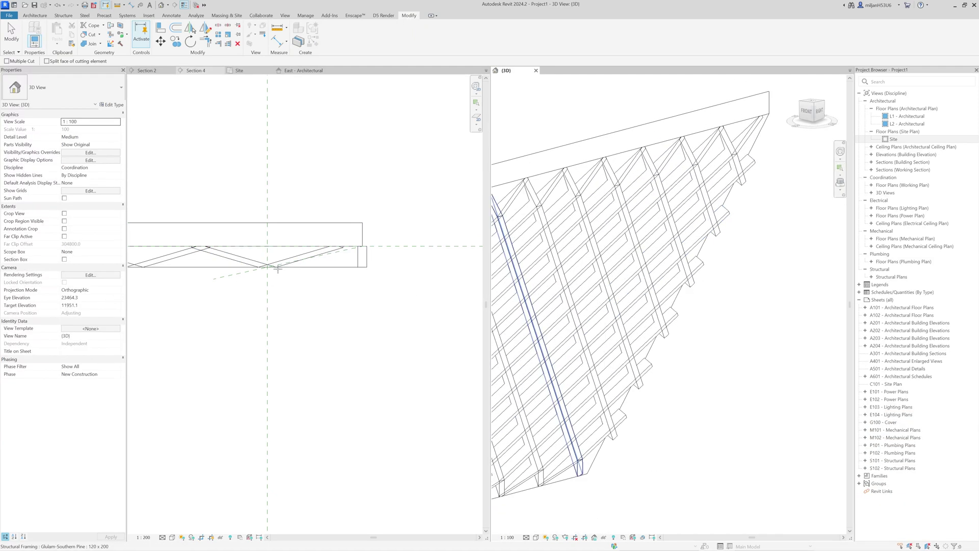
{"action": "left_click", "coordinate": [321, 310]}
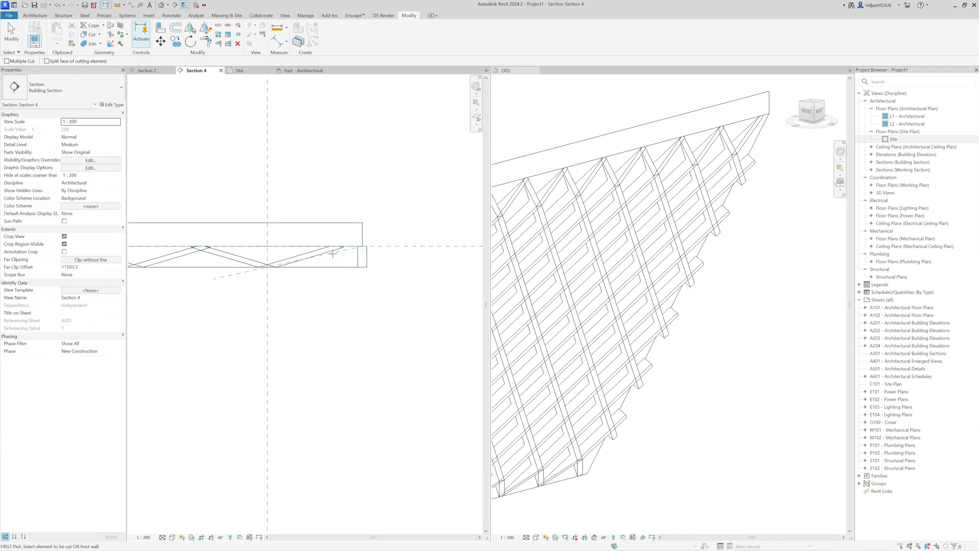
{"action": "left_click", "coordinate": [308, 268]}
{"action": "left_click", "coordinate": [229, 275]}
{"action": "left_click", "coordinate": [309, 267]}
{"action": "left_click", "coordinate": [224, 276]}
{"action": "left_click", "coordinate": [308, 268]}
{"action": "left_click", "coordinate": [232, 274]}
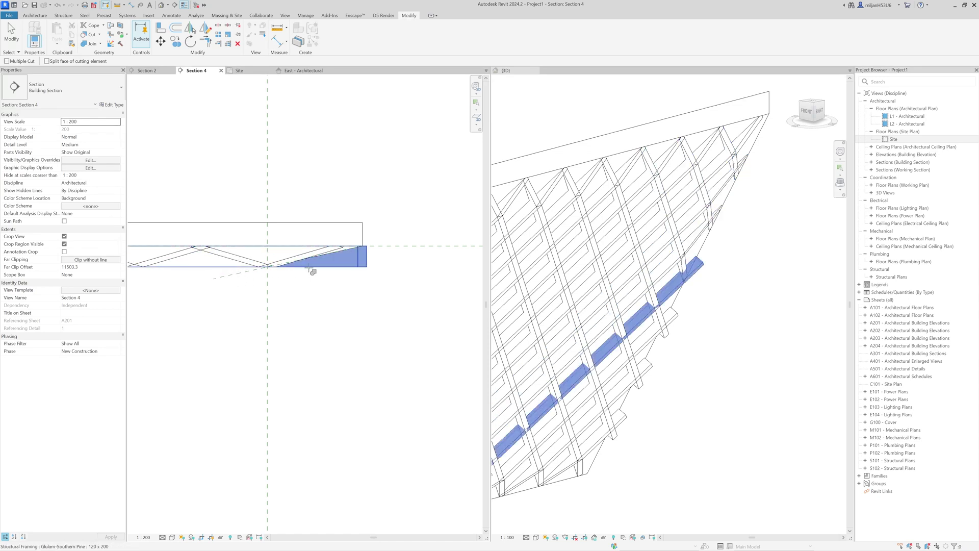
{"action": "left_click", "coordinate": [232, 275]}
{"action": "left_click", "coordinate": [308, 267]}
{"action": "left_click", "coordinate": [226, 276]}
{"action": "left_click", "coordinate": [308, 267]}
{"action": "left_click", "coordinate": [235, 274]}
{"action": "left_click", "coordinate": [308, 267]}
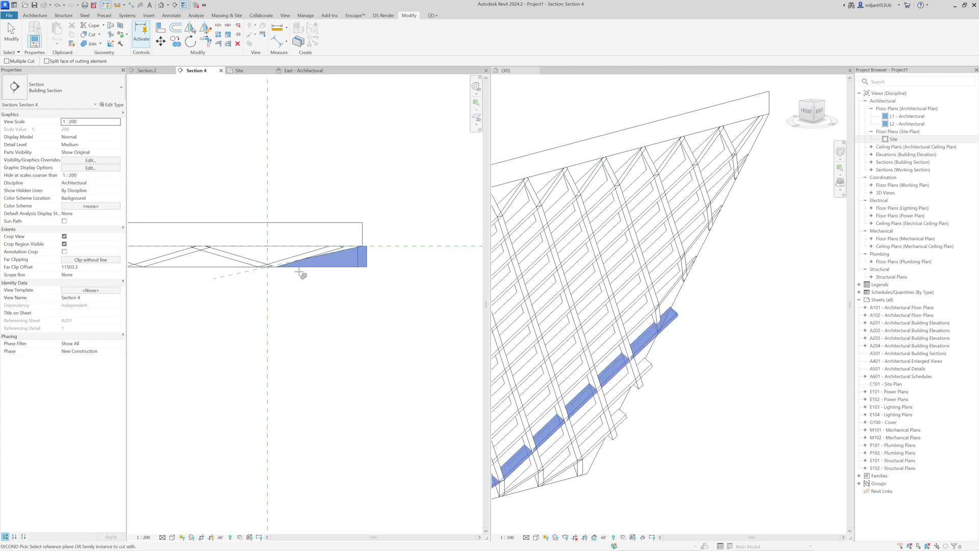
{"action": "left_click", "coordinate": [227, 277]}
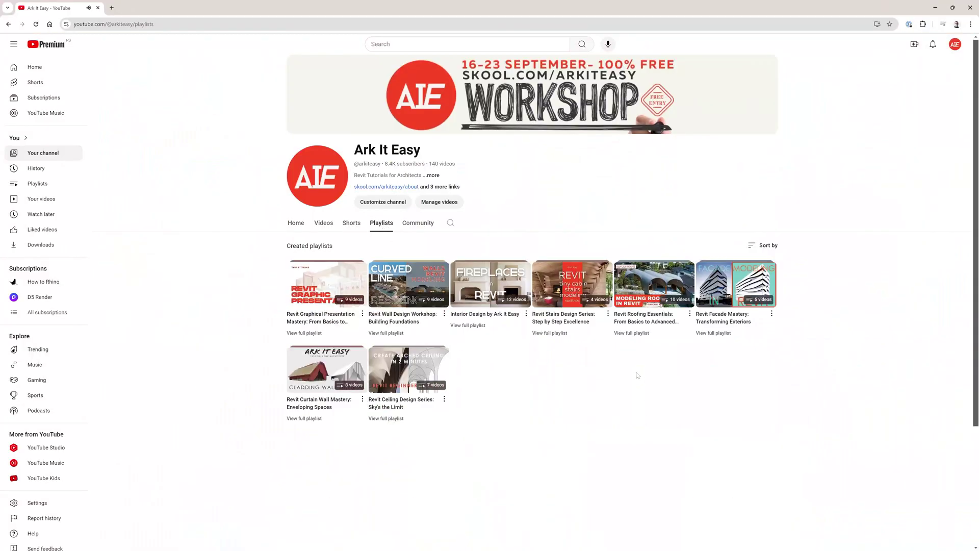
Switch to the YouTube channel's playlists in the browser and open the full Revit Roofing Essentials playlist.
{"action": "left_click", "coordinate": [631, 333]}
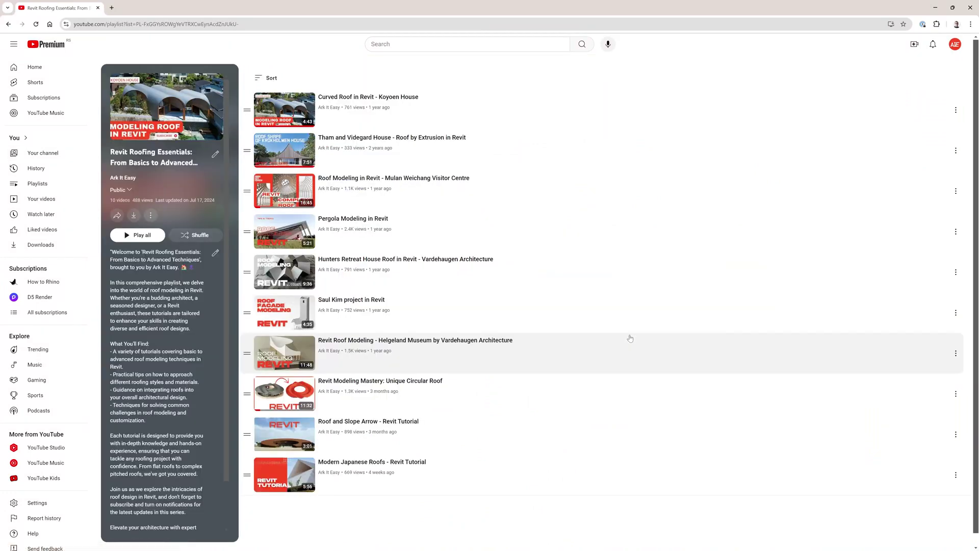